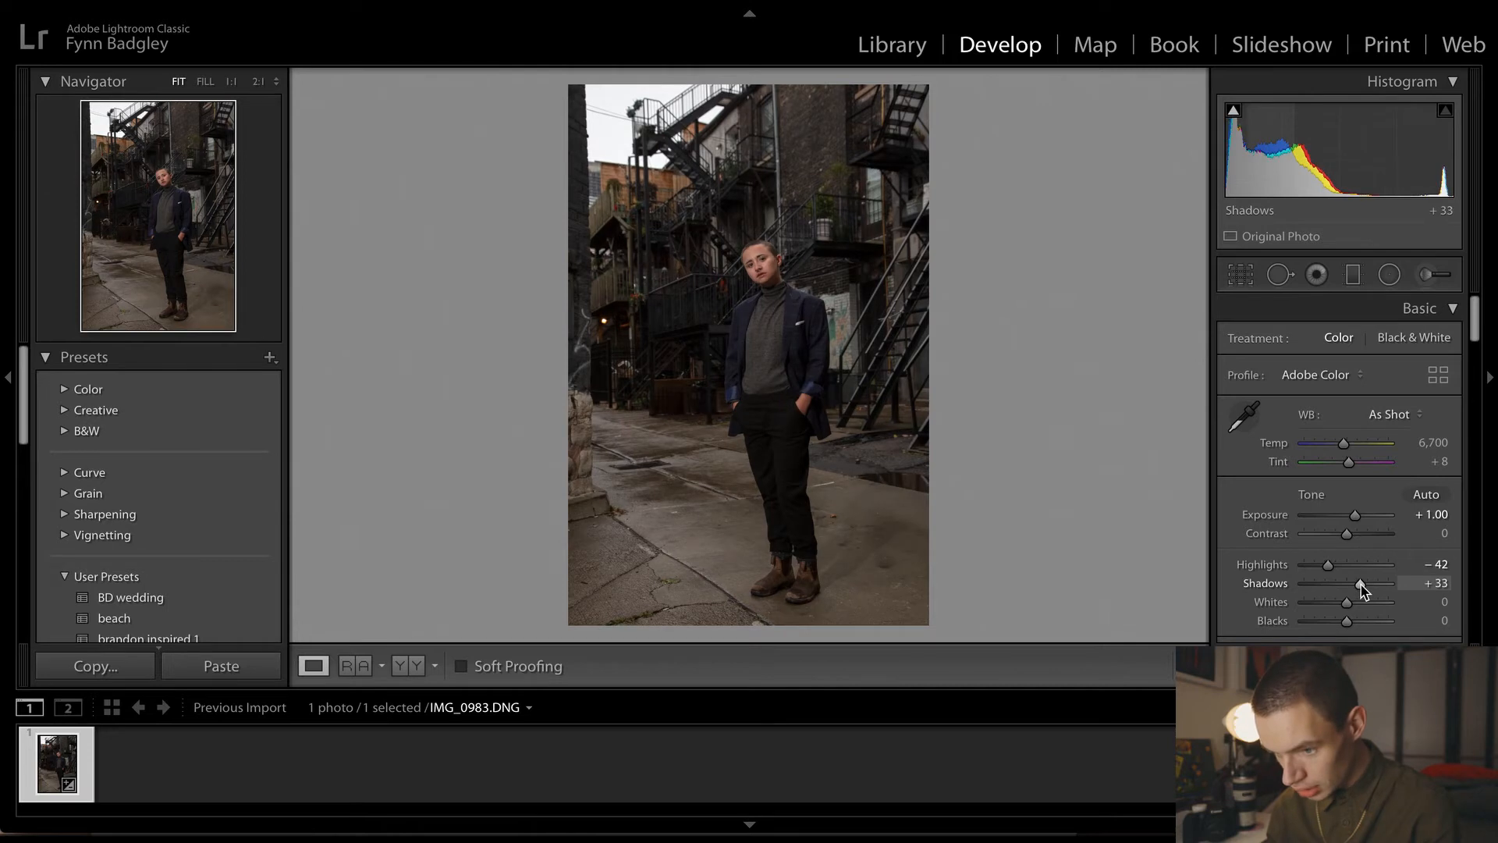
Set Exposure to +0.60, Shadows to +48 and Contrast to +11, checking the subject's face up close
left_click_drag(1356, 519, 1352, 518)
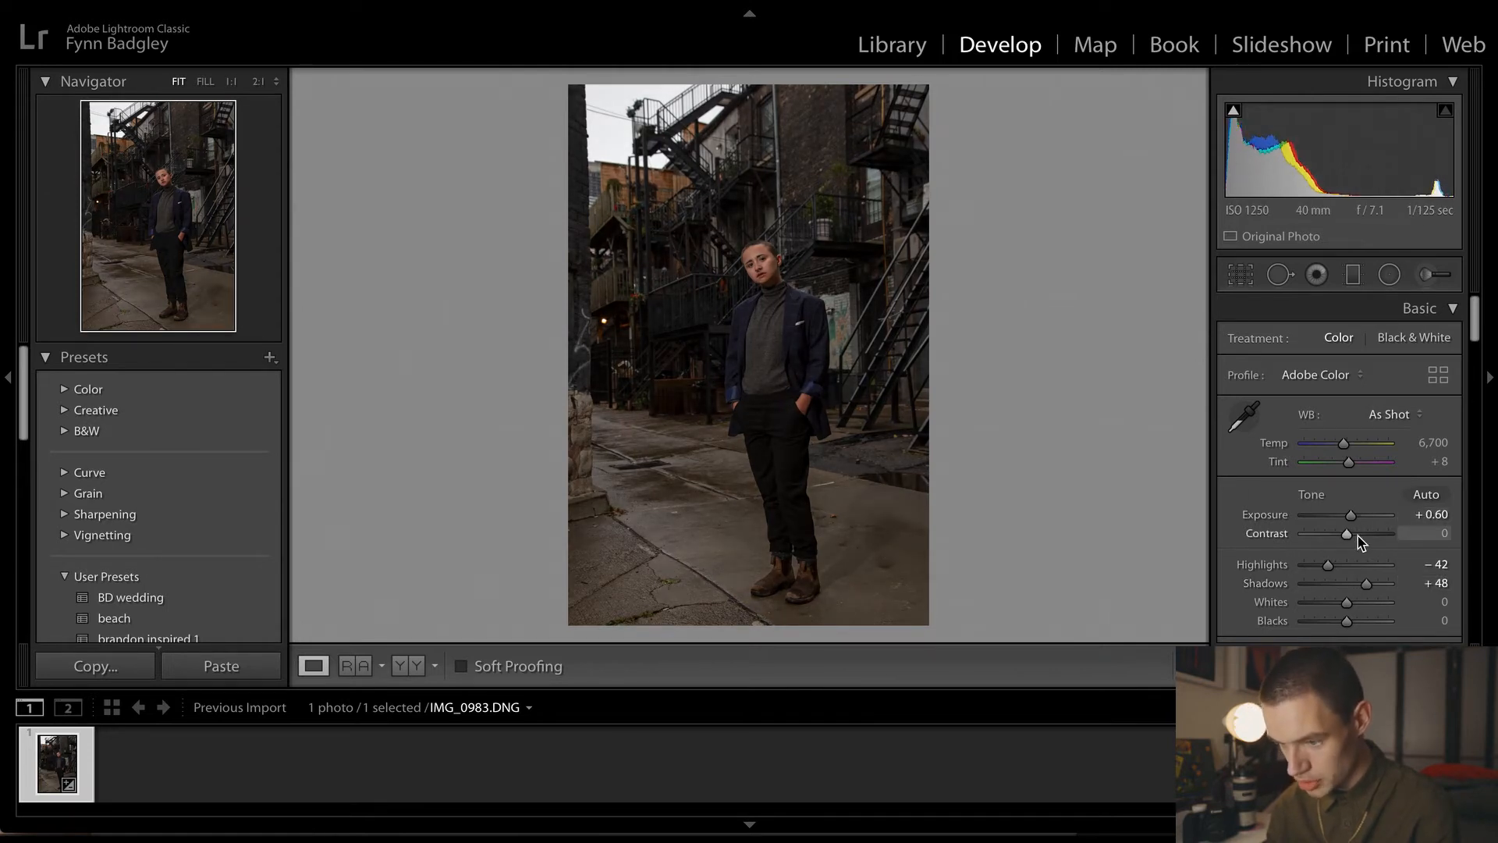
left_click_drag(1352, 544, 1357, 544)
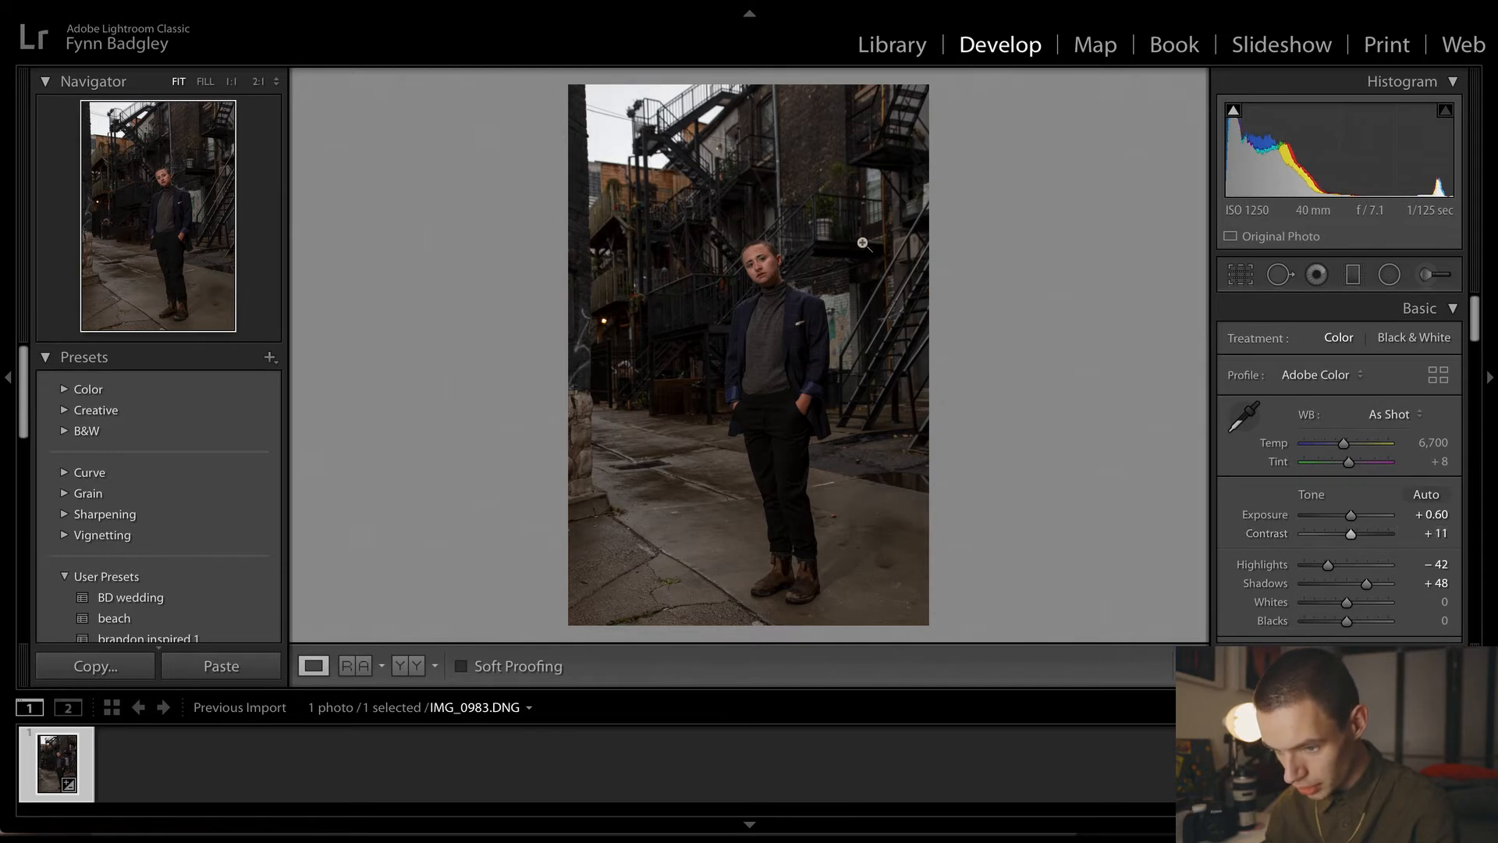
left_click(776, 256)
left_click_drag(776, 338, 951, 610)
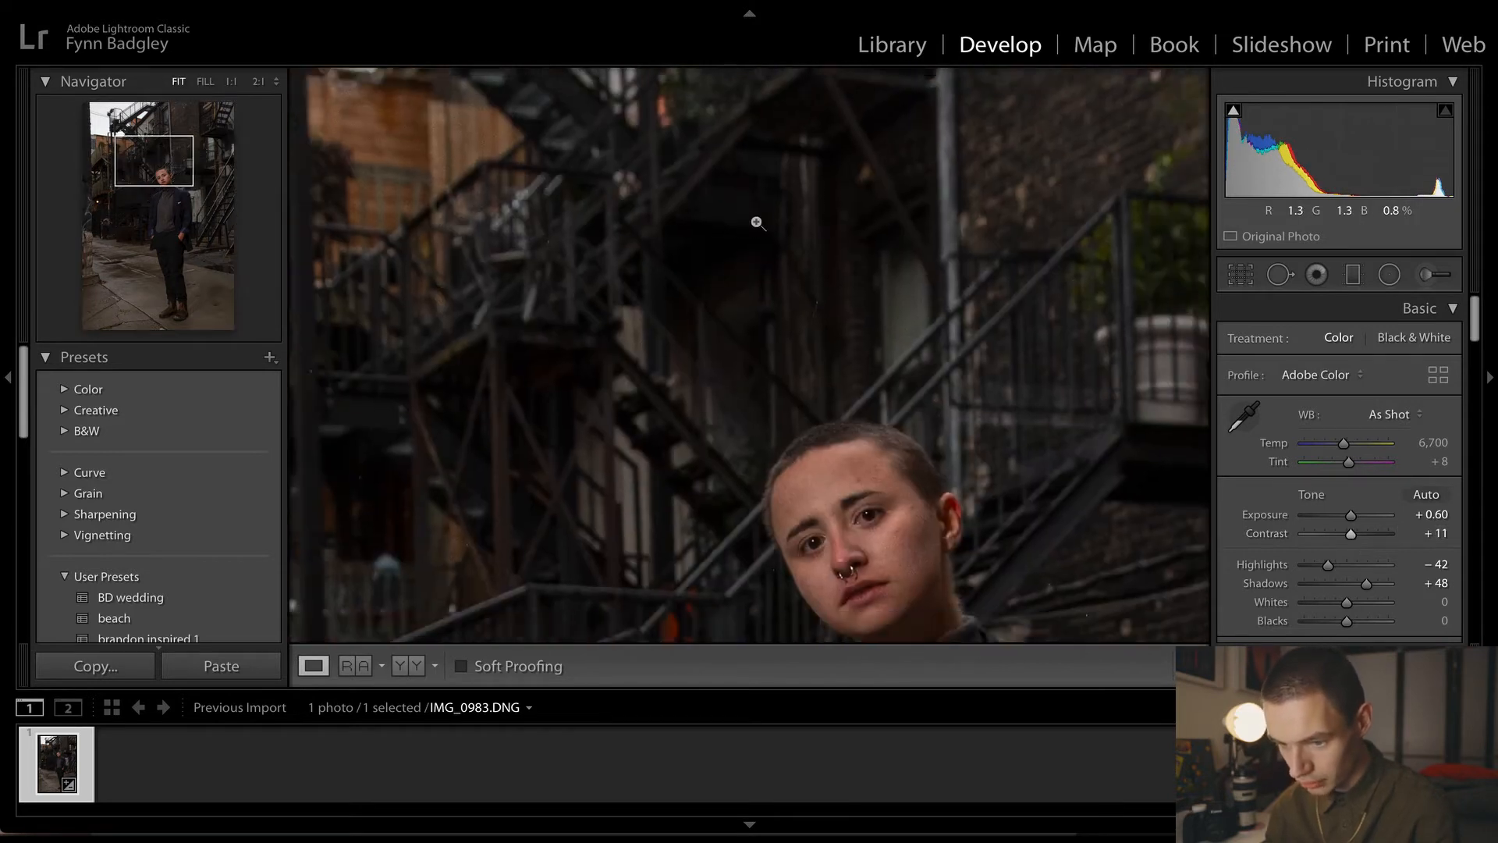
left_click(769, 231)
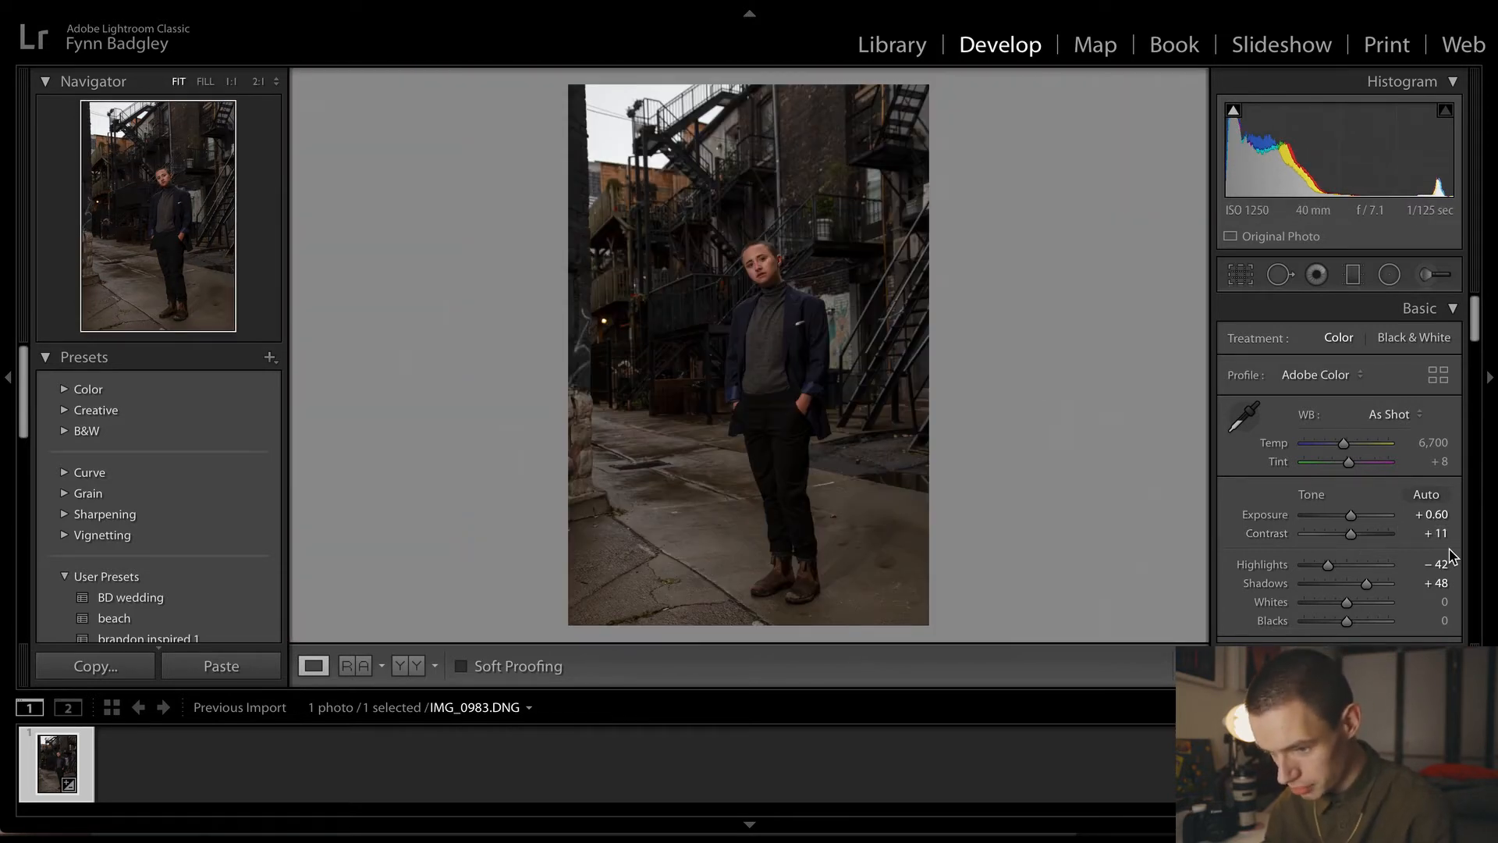
Straighten the photo with the crop tool by rotating it about 0.90 degrees
scroll(1449, 556, "down", 1)
scroll(1449, 552, "down", 1)
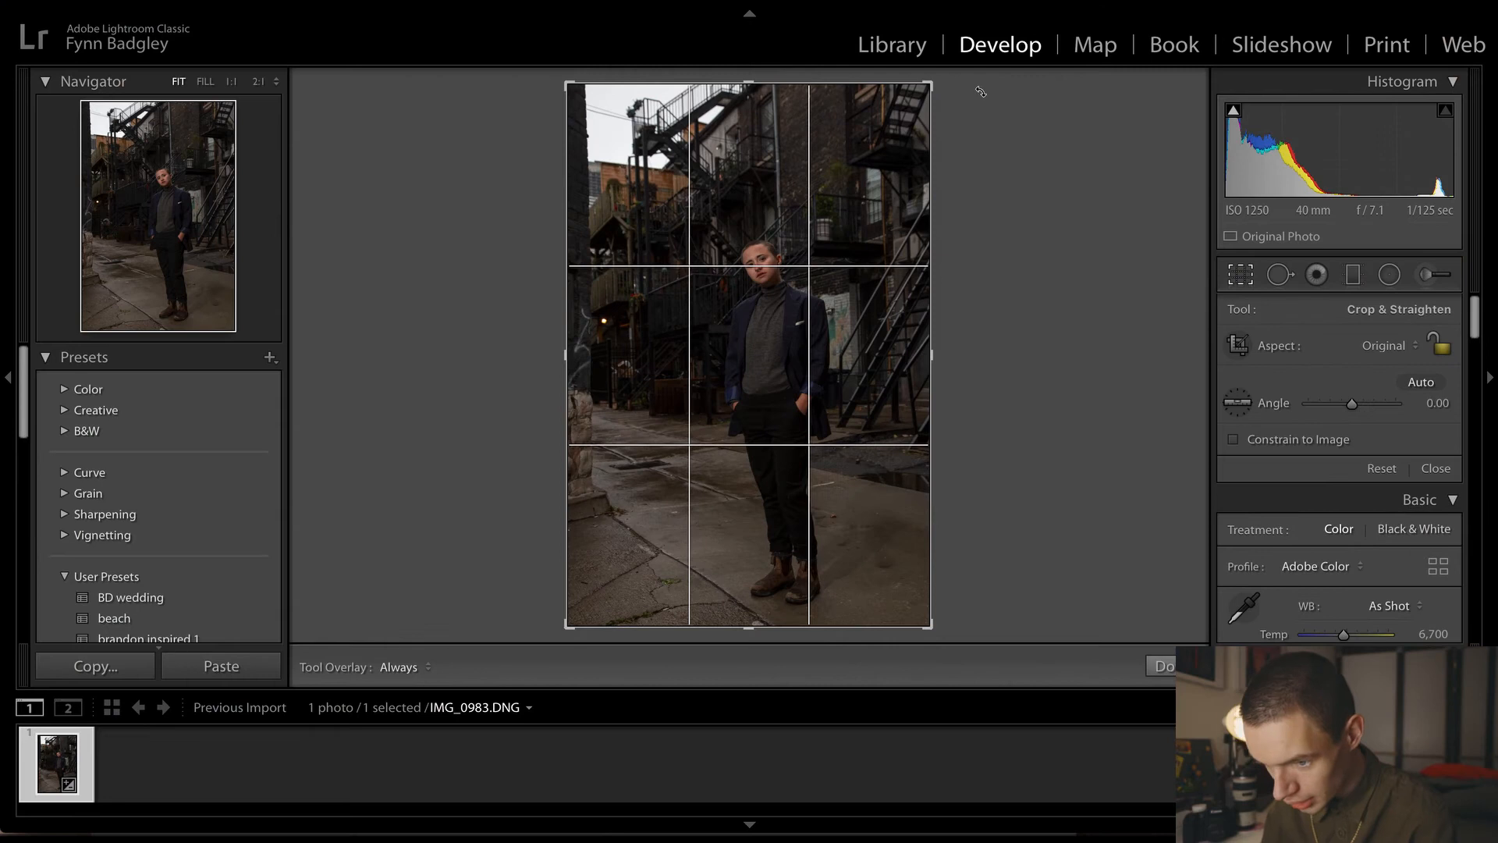
left_click_drag(980, 90, 981, 97)
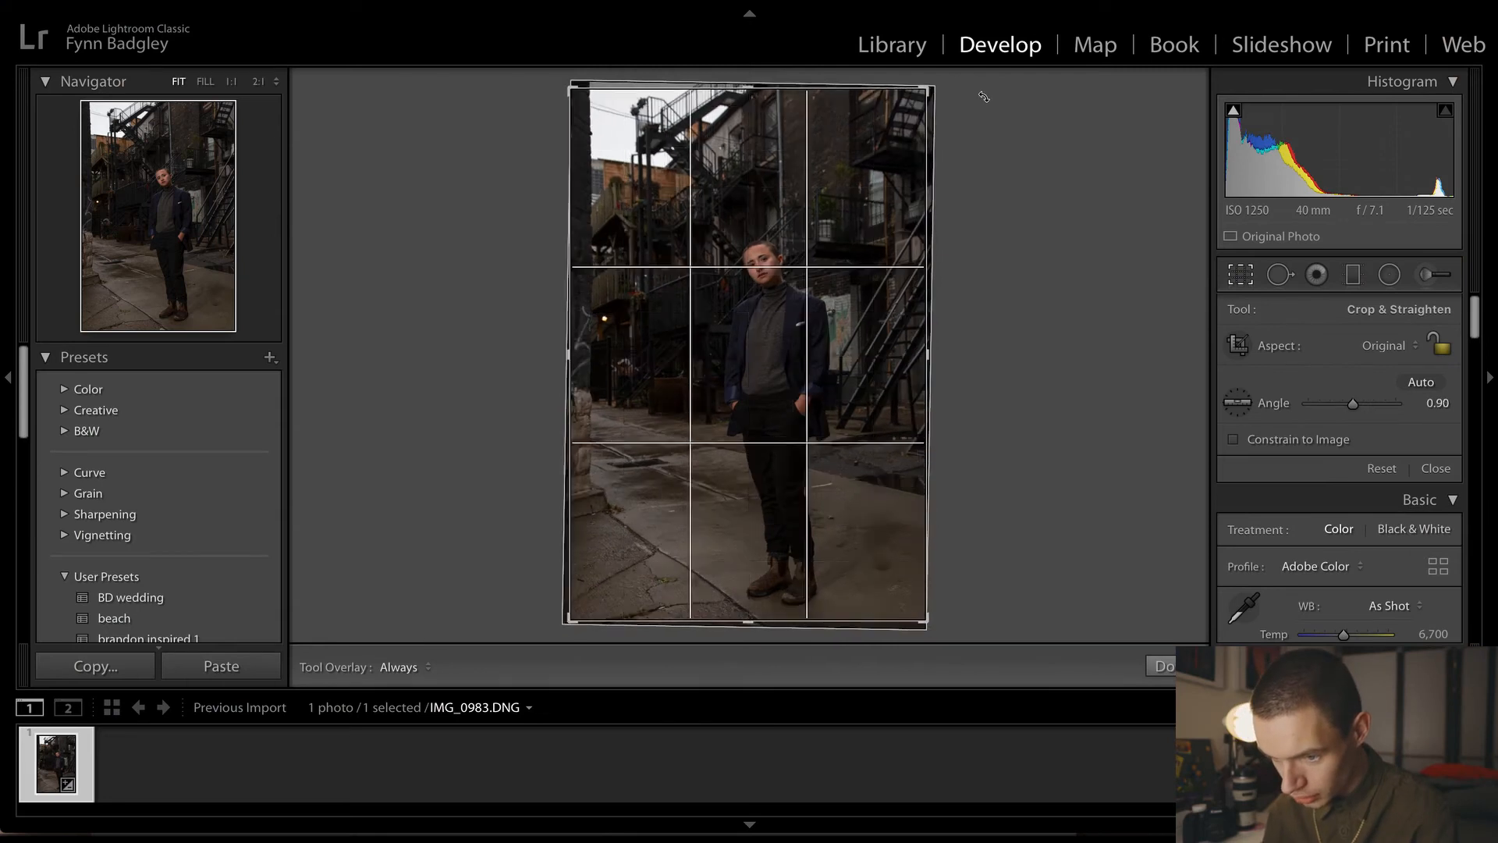
key("r")
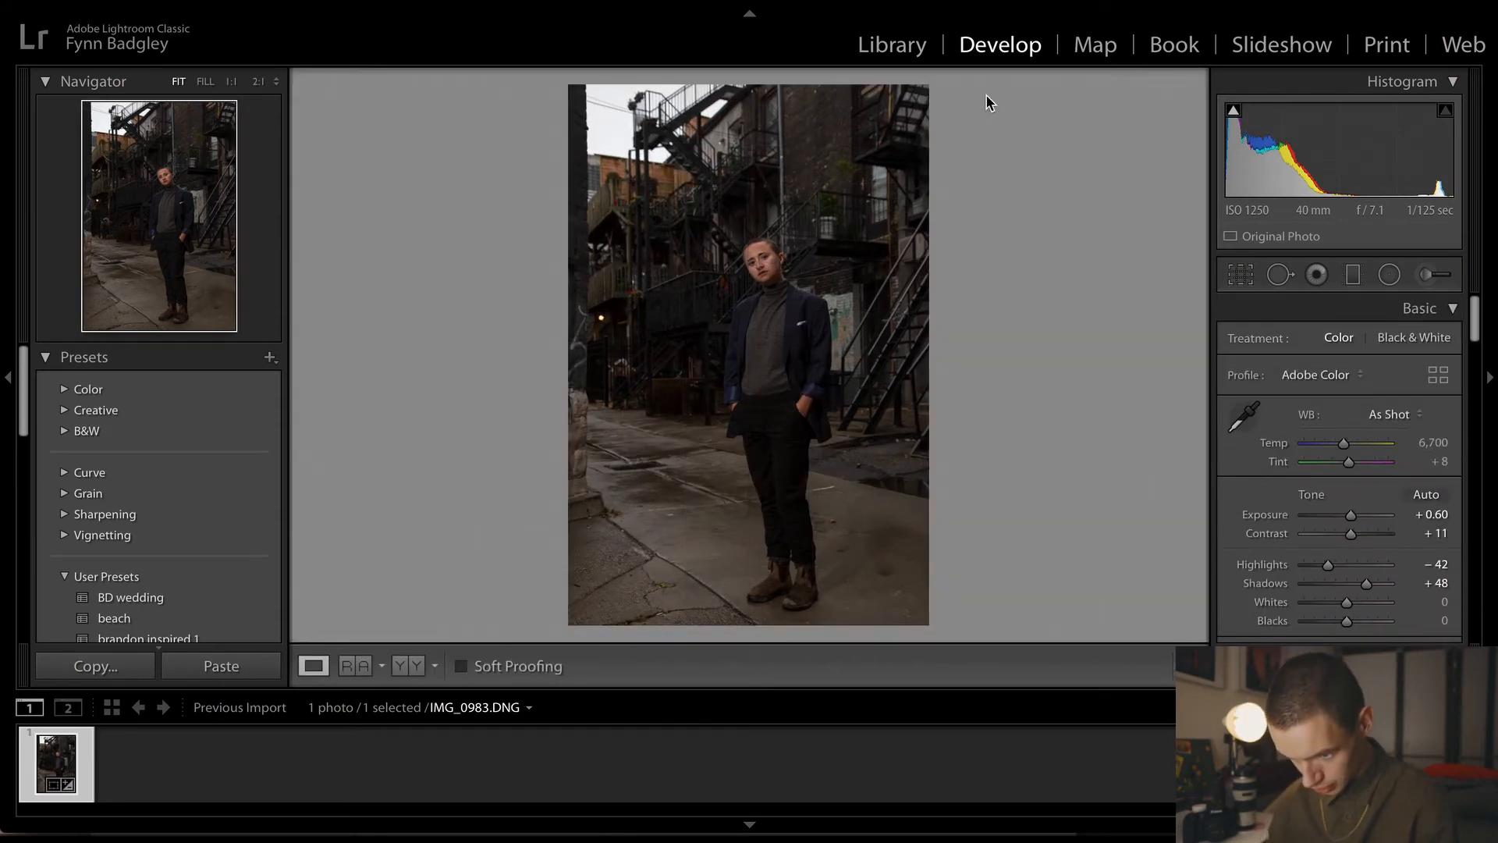
Set Whites to +34 and Blacks to +4 in the basic tone adjustments
scroll(1375, 581, "down", 2)
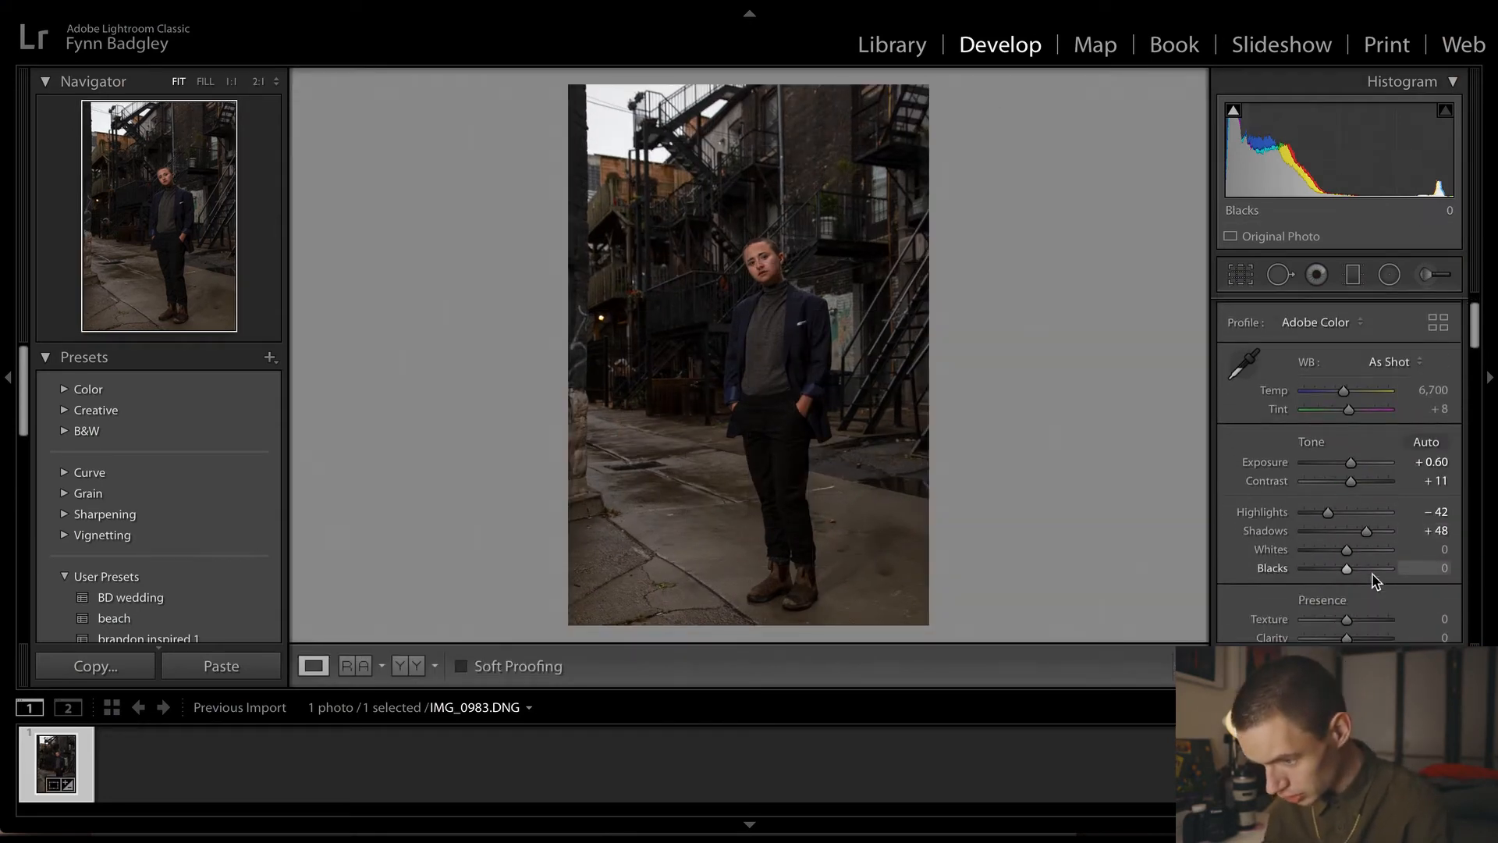
left_click_drag(1347, 550, 1352, 581)
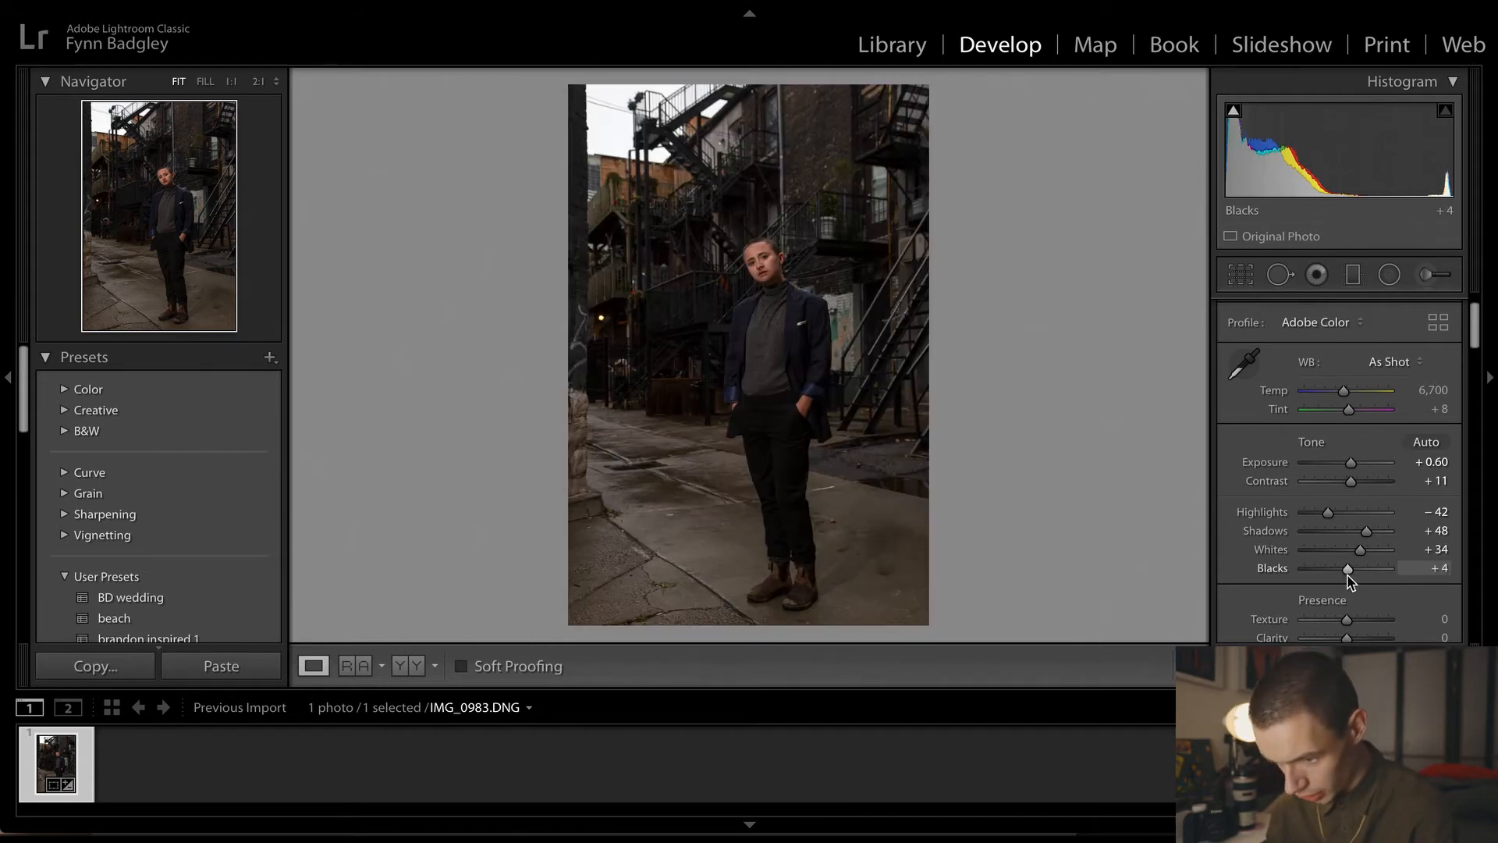
Shape the RGB point curve into a faded S-curve with a raised black point, lowered white point and darkened shadows
scroll(1349, 579, "down", 10)
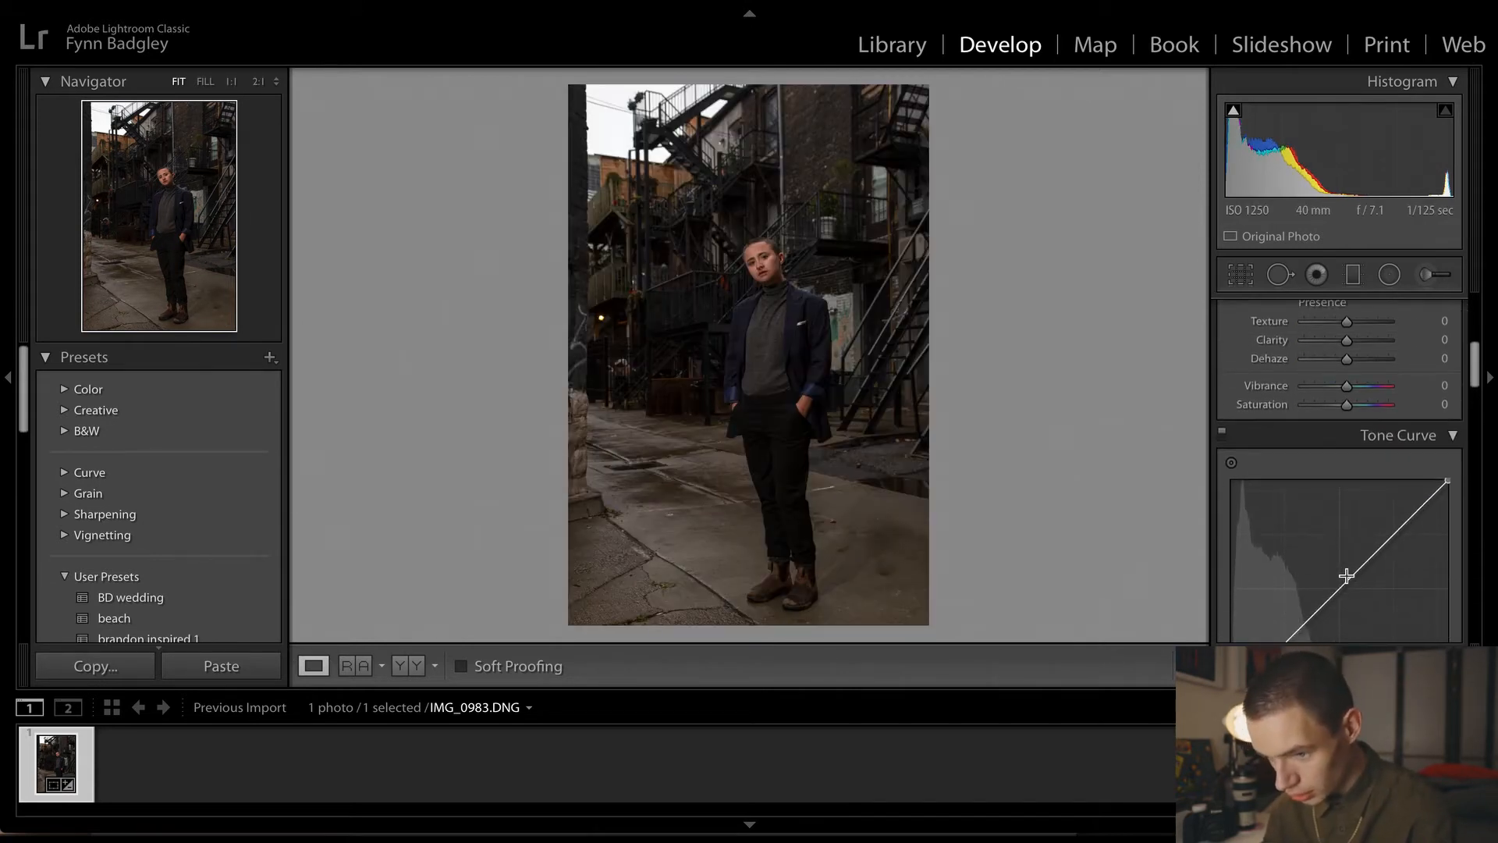
scroll(1314, 429, "down", 5)
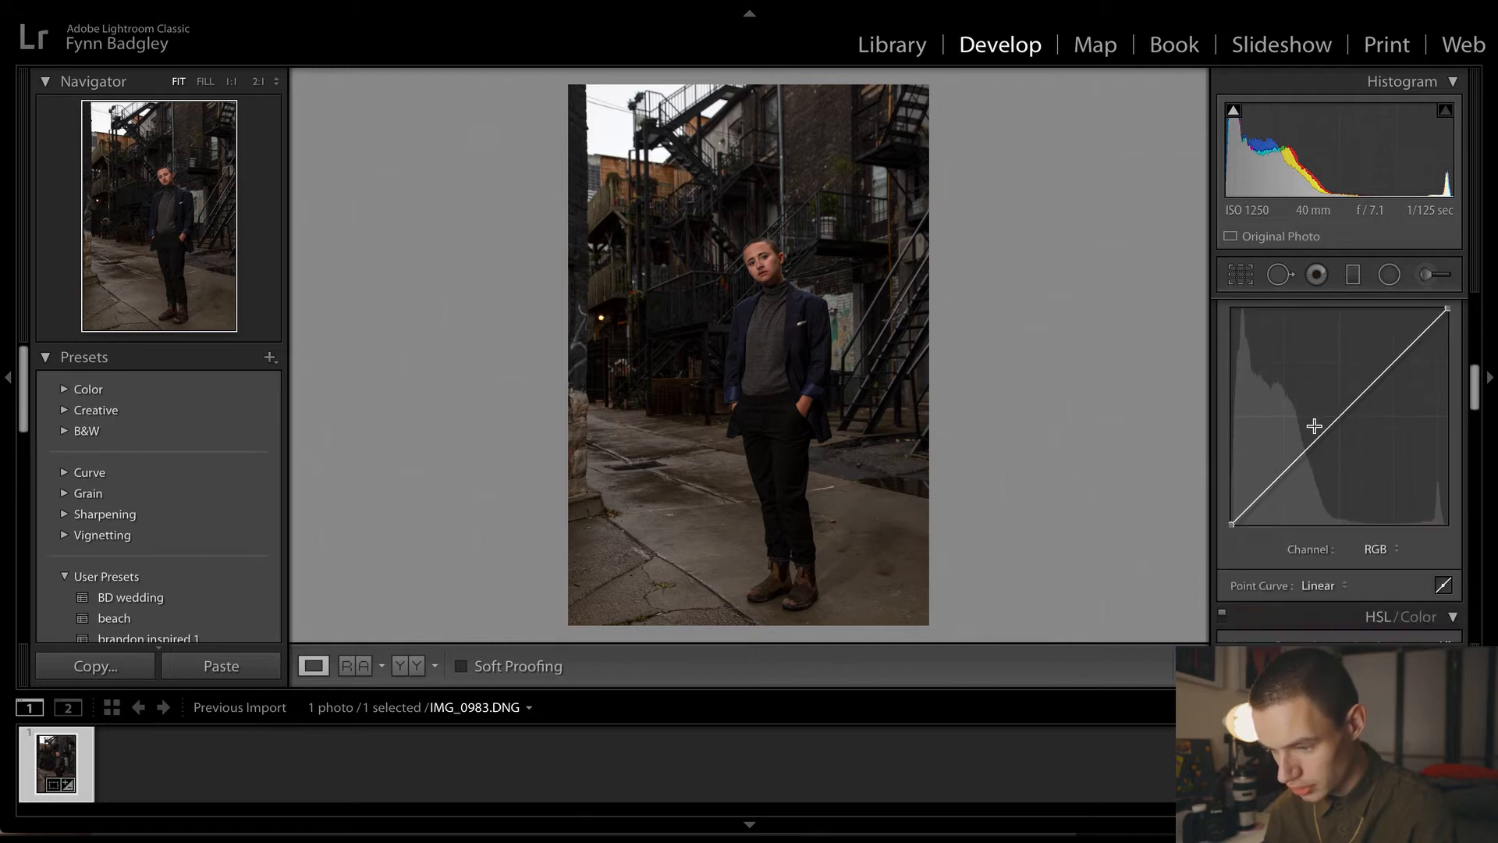
left_click_drag(1227, 529, 1233, 517)
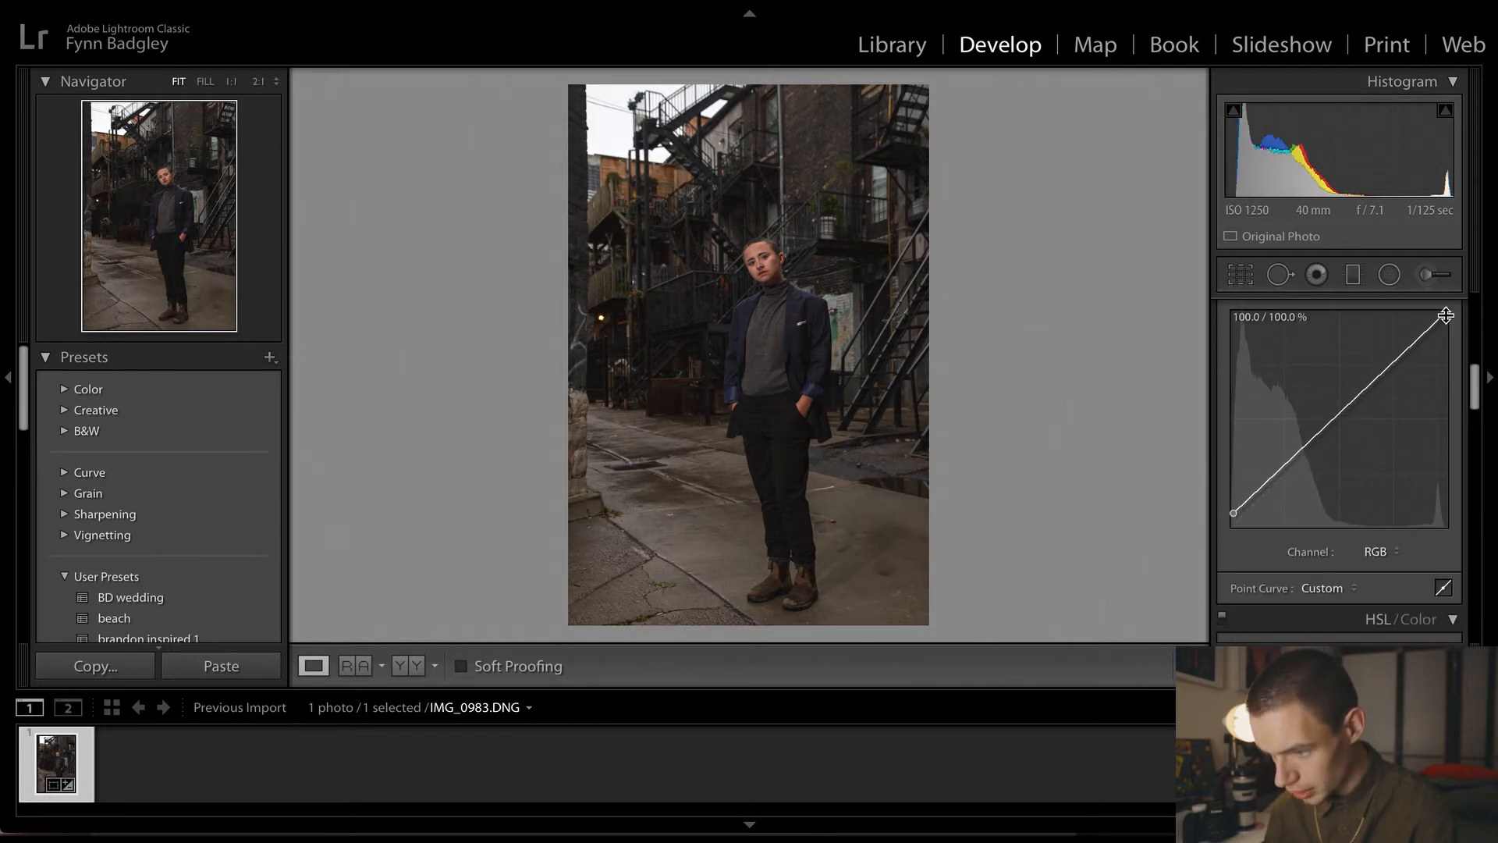
left_click_drag(1444, 310, 1402, 358)
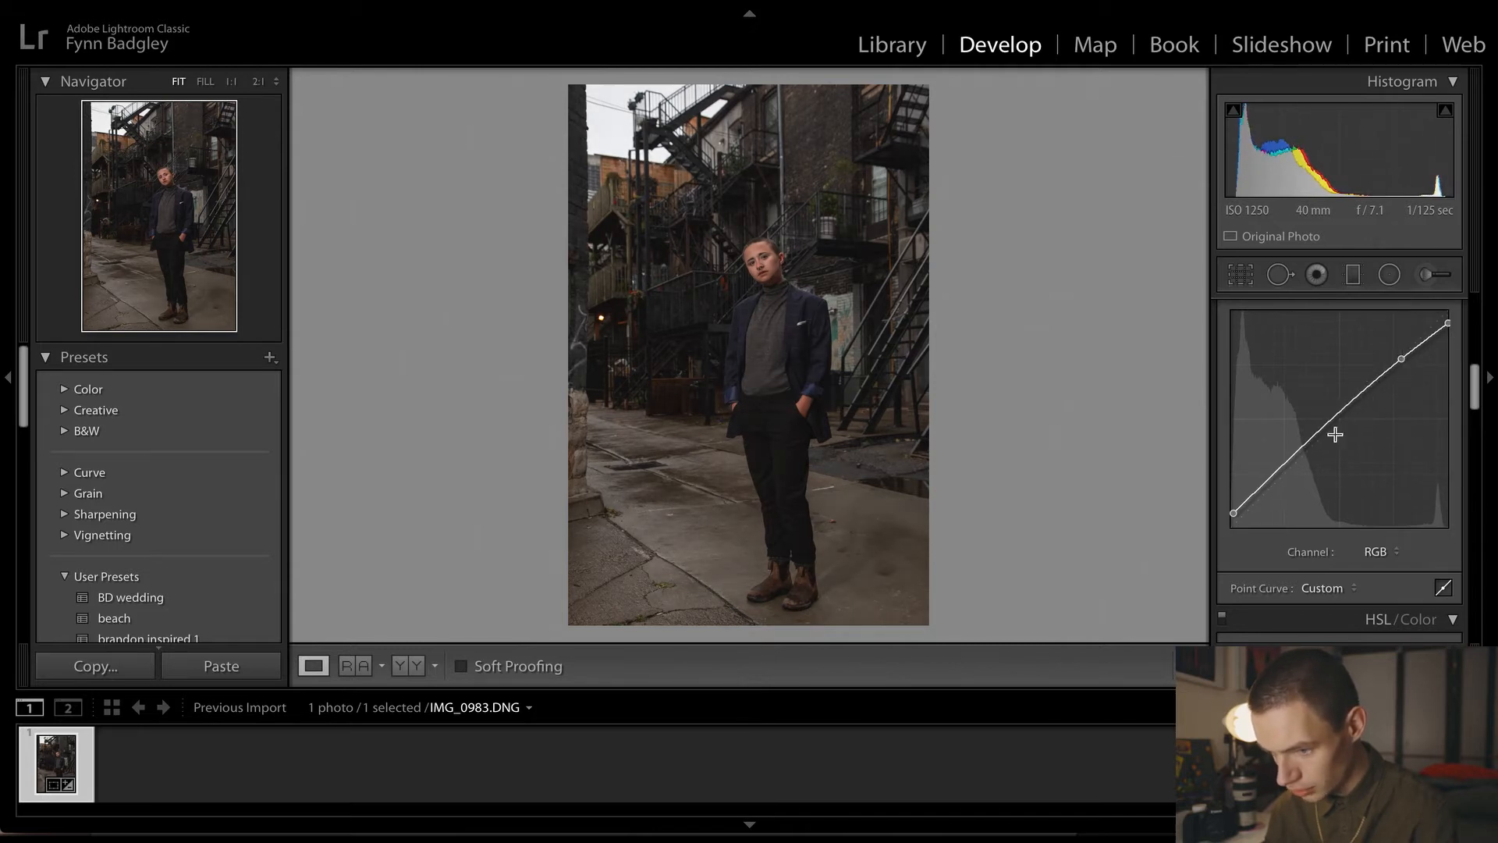
left_click_drag(1271, 477, 1280, 481)
Compare the photo with and without the tone curve adjustment
scroll(1240, 344, "up", 1)
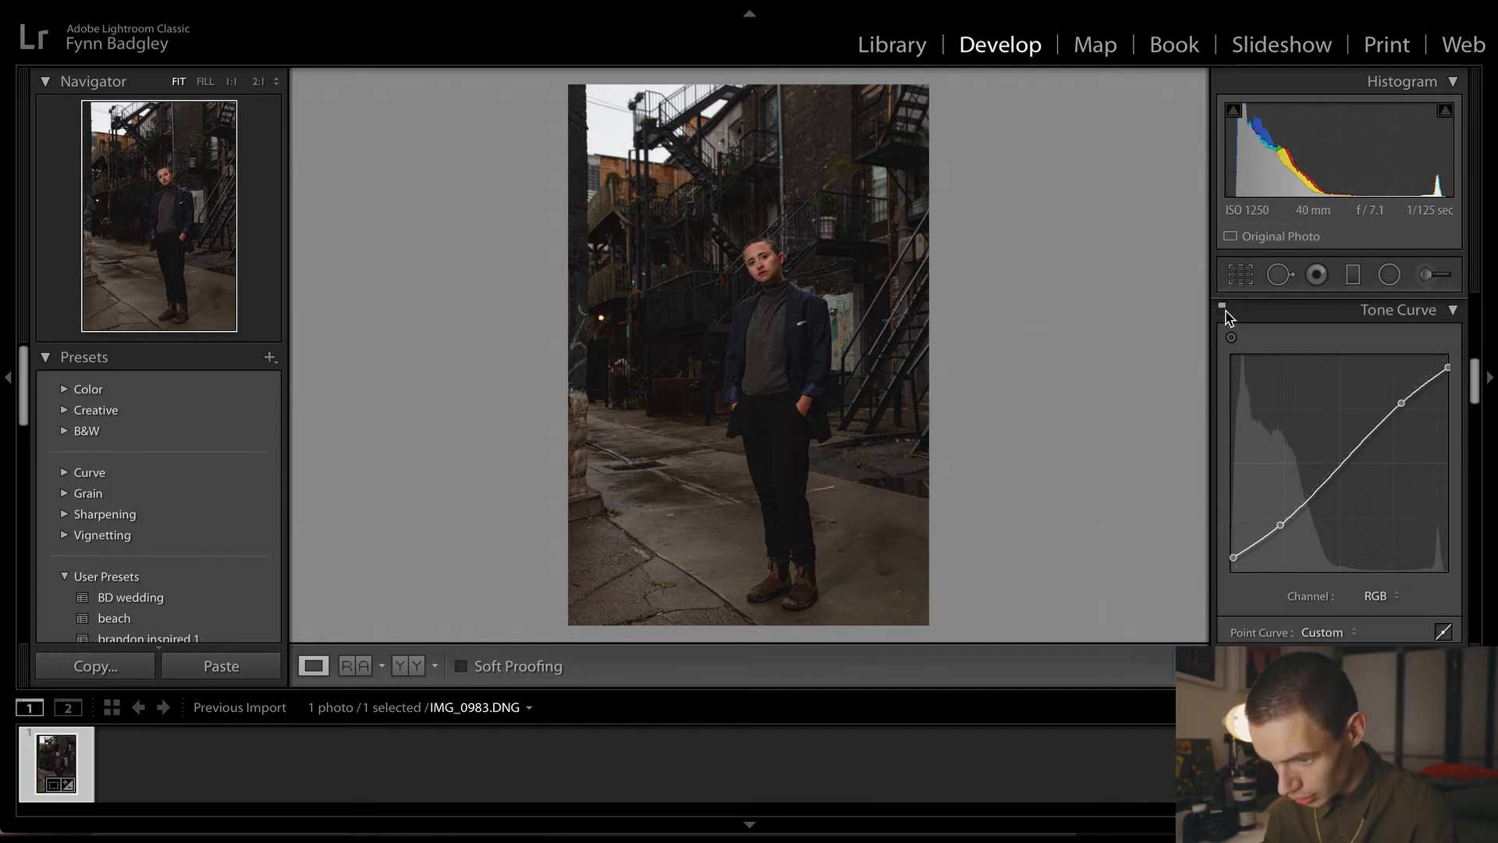
left_click(1222, 308)
left_click(1223, 307)
left_click(1223, 308)
left_click(1223, 307)
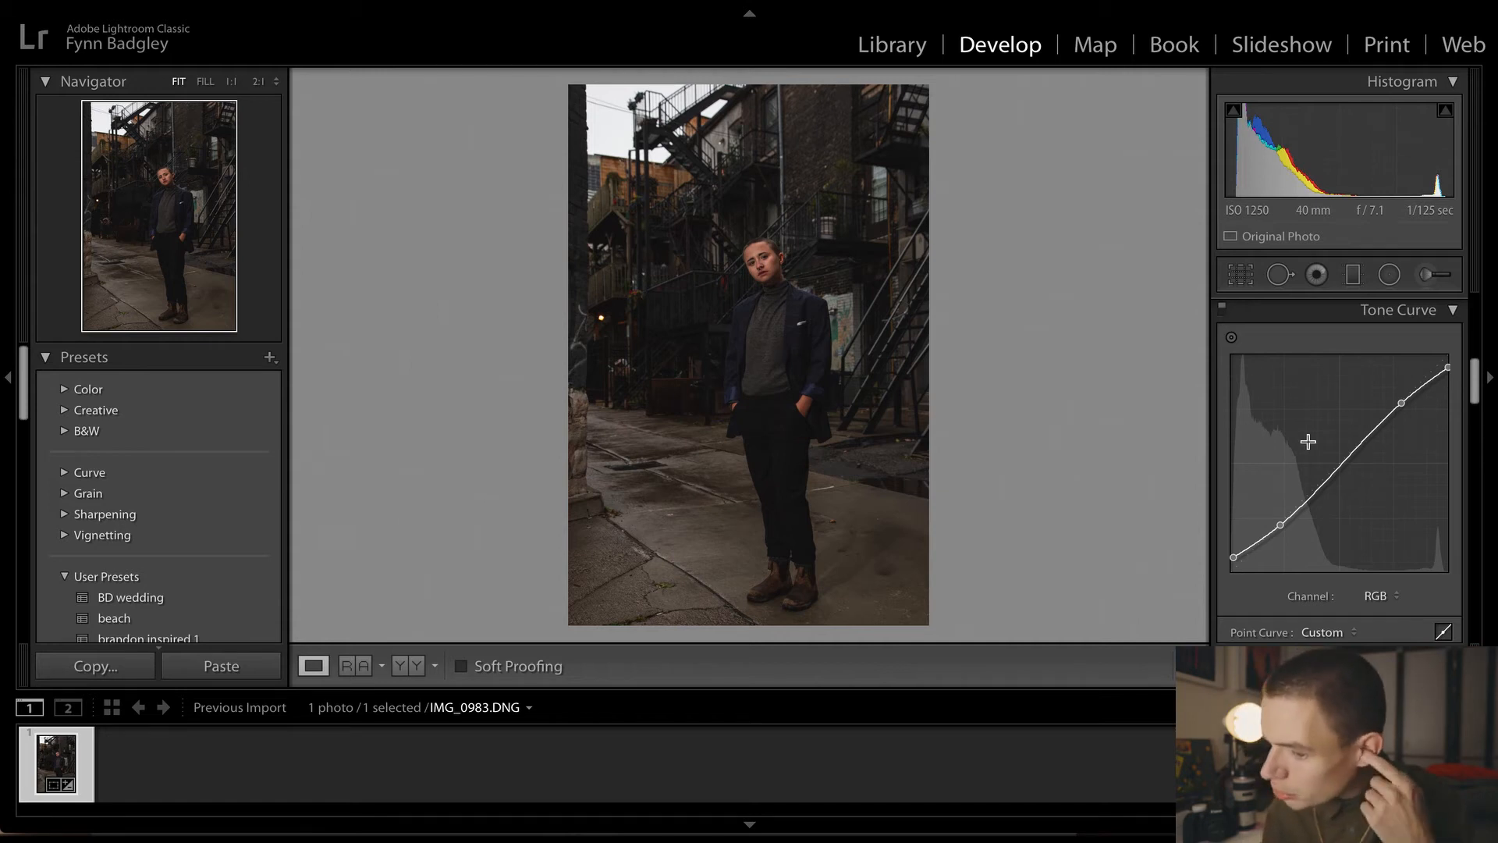
Shift the red hue to +13 in the HSL adjustments
scroll(1311, 507, "down", 6)
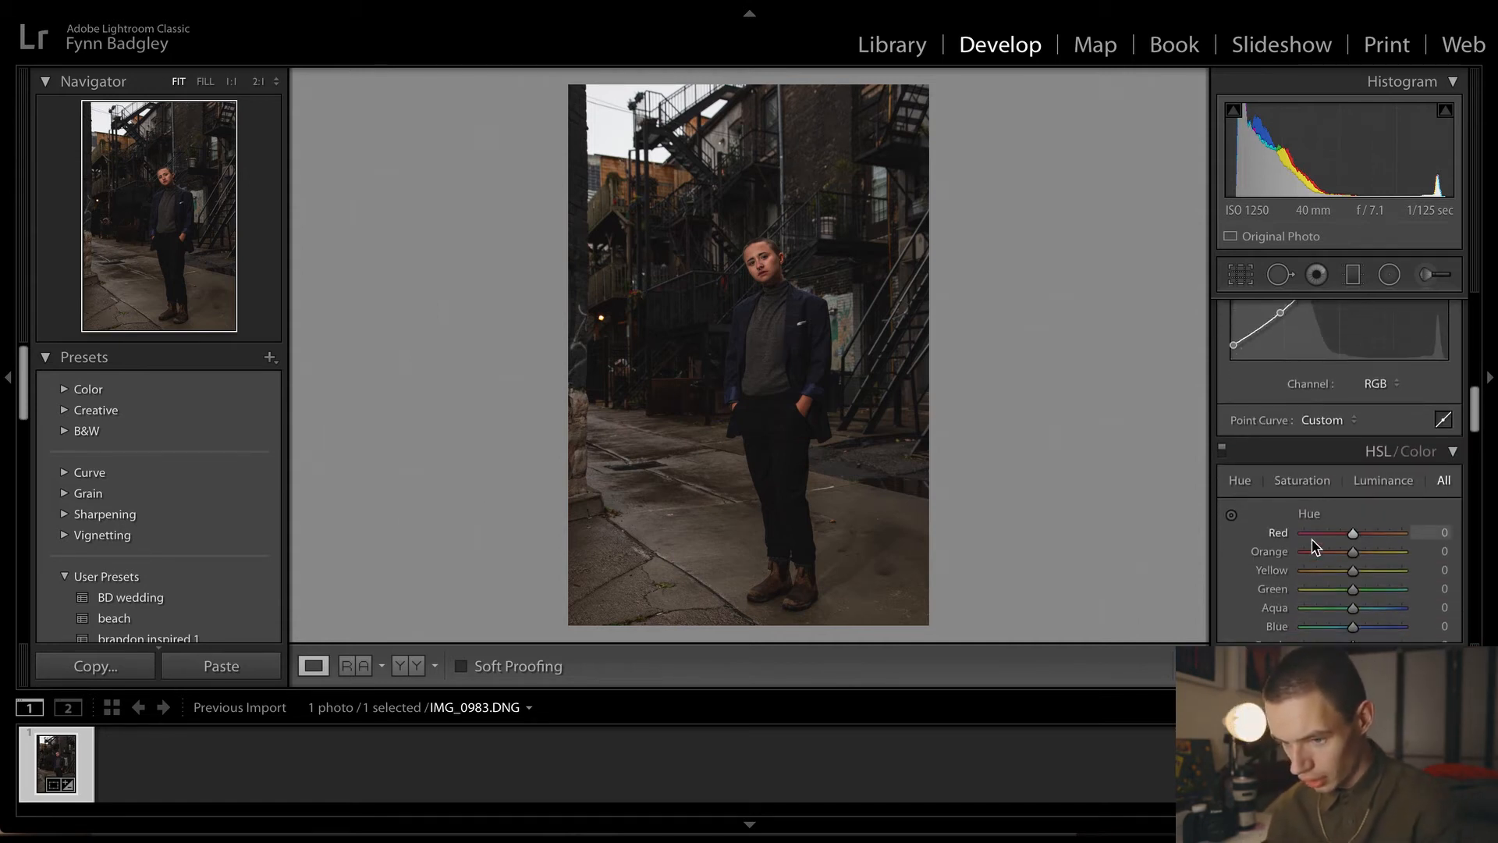
scroll(1313, 546, "down", 2)
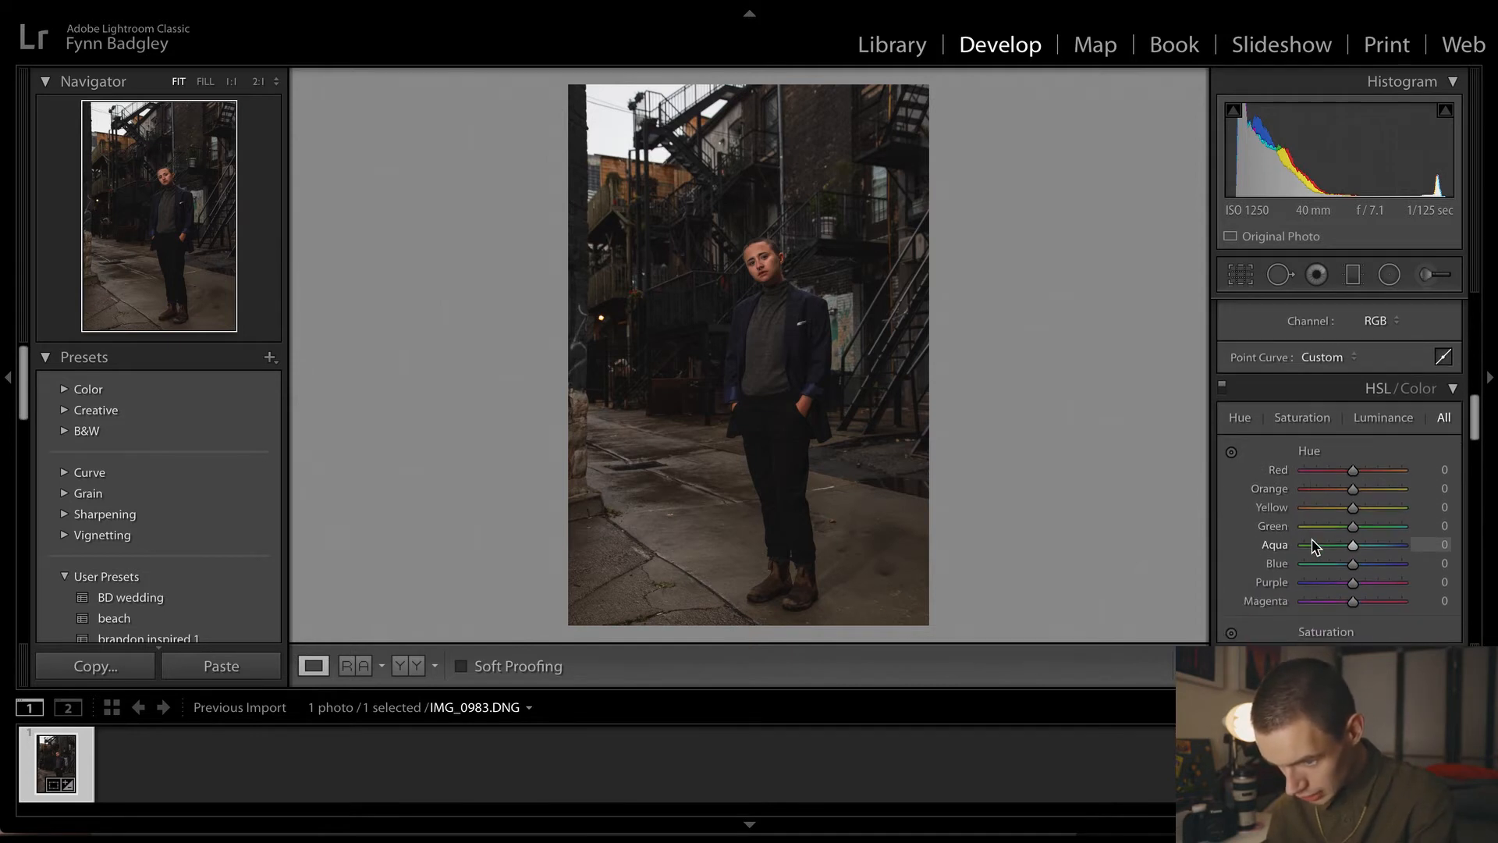
scroll(1313, 546, "down", 2)
scroll(1314, 546, "down", 2)
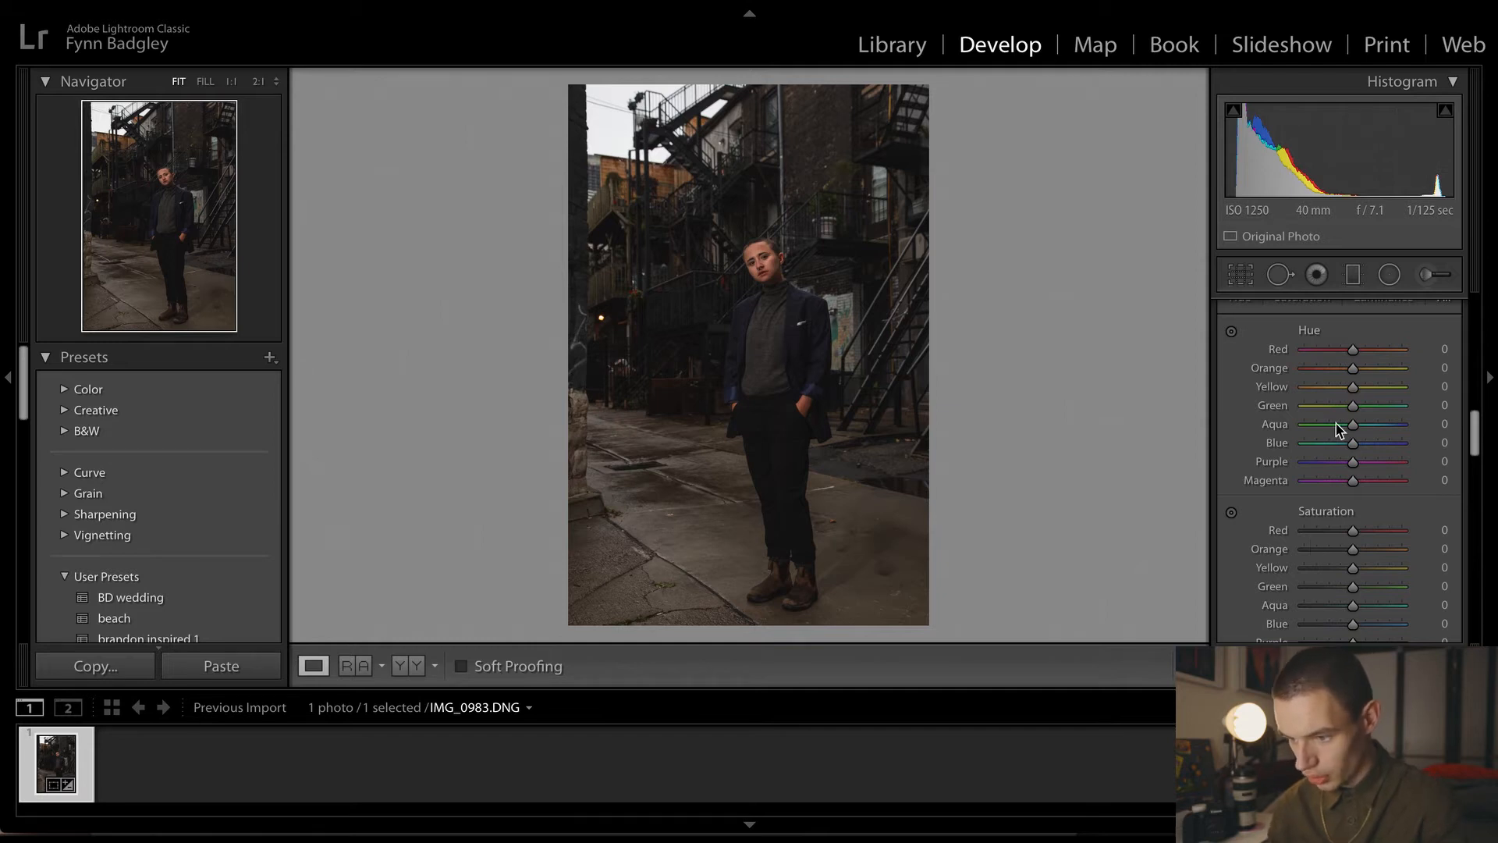
left_click_drag(1358, 353, 1365, 355)
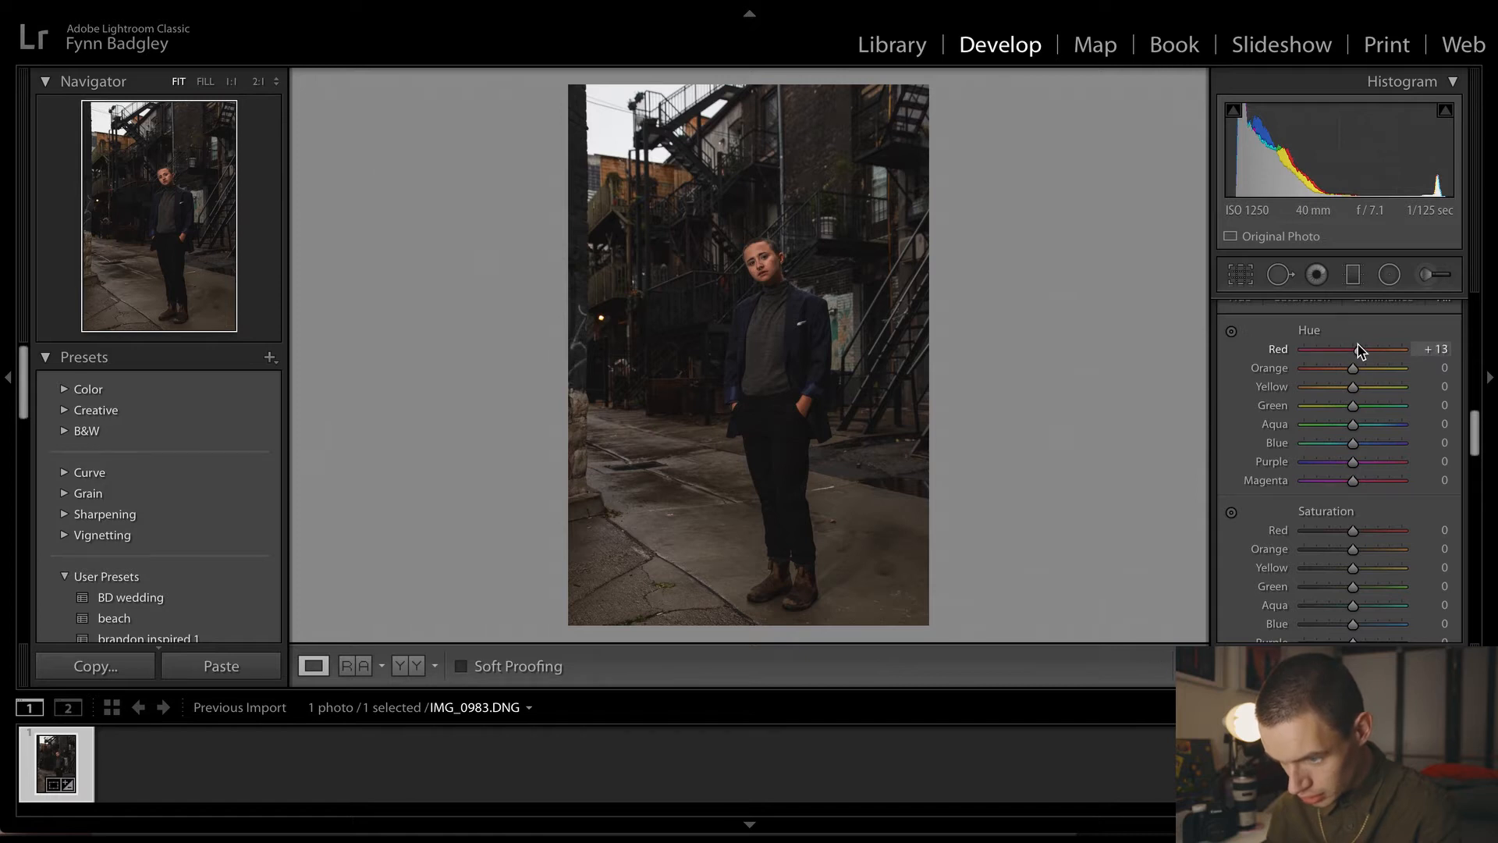
Dismiss the monitor calibration reminder and set HSL luminance to -1 for red, +14 for orange and +20 for blue
scroll(1356, 515, "down", 7)
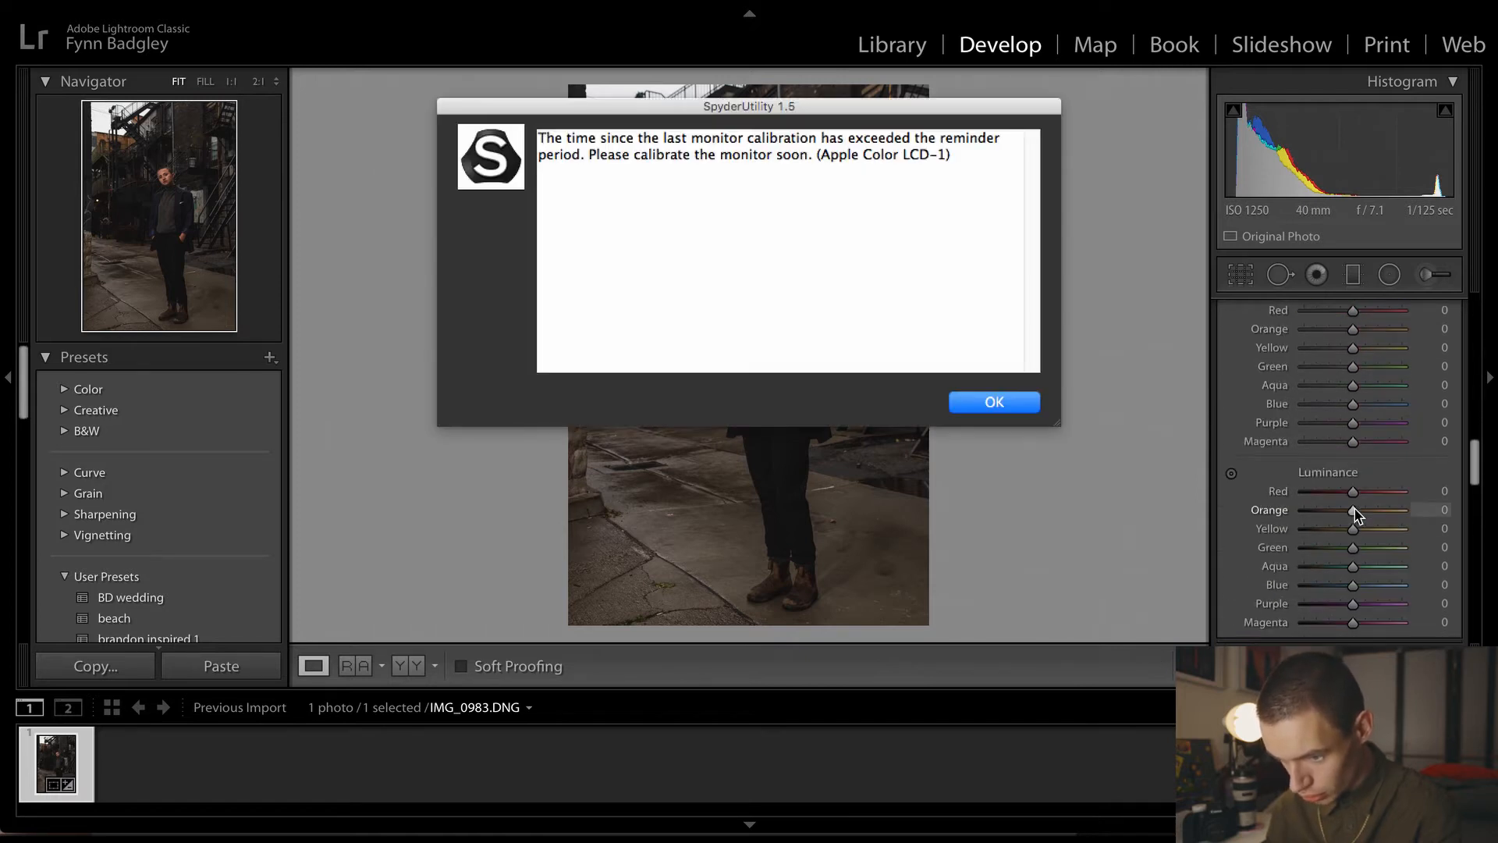
left_click(982, 402)
scroll(1355, 612, "down", 2)
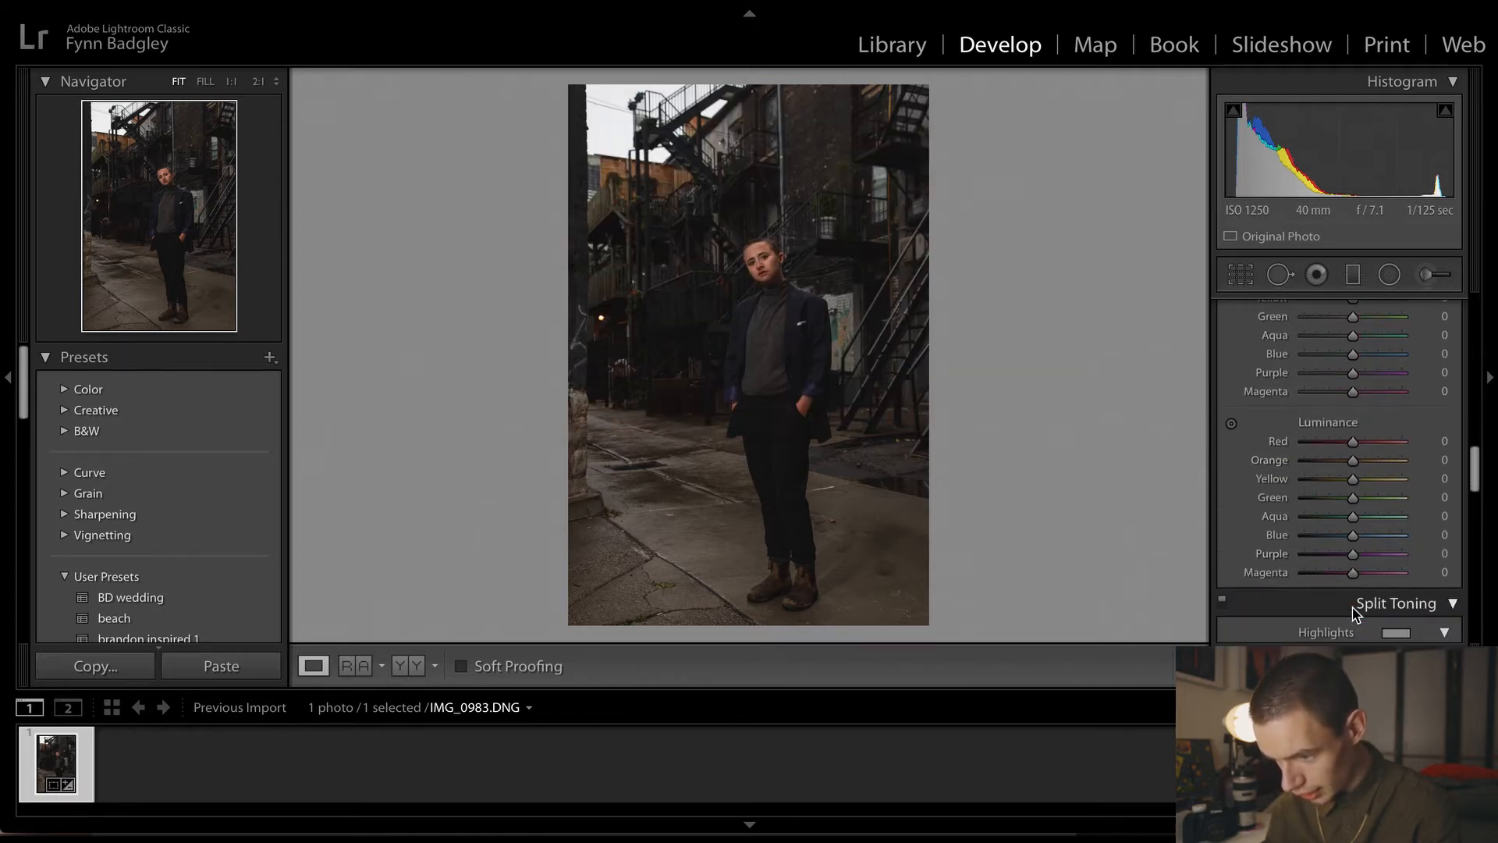
mouse_move(1358, 460)
left_mouse_down()
mouse_move(1436, 471)
mouse_move(1330, 469)
mouse_move(1363, 473)
mouse_move(1359, 459)
left_mouse_up()
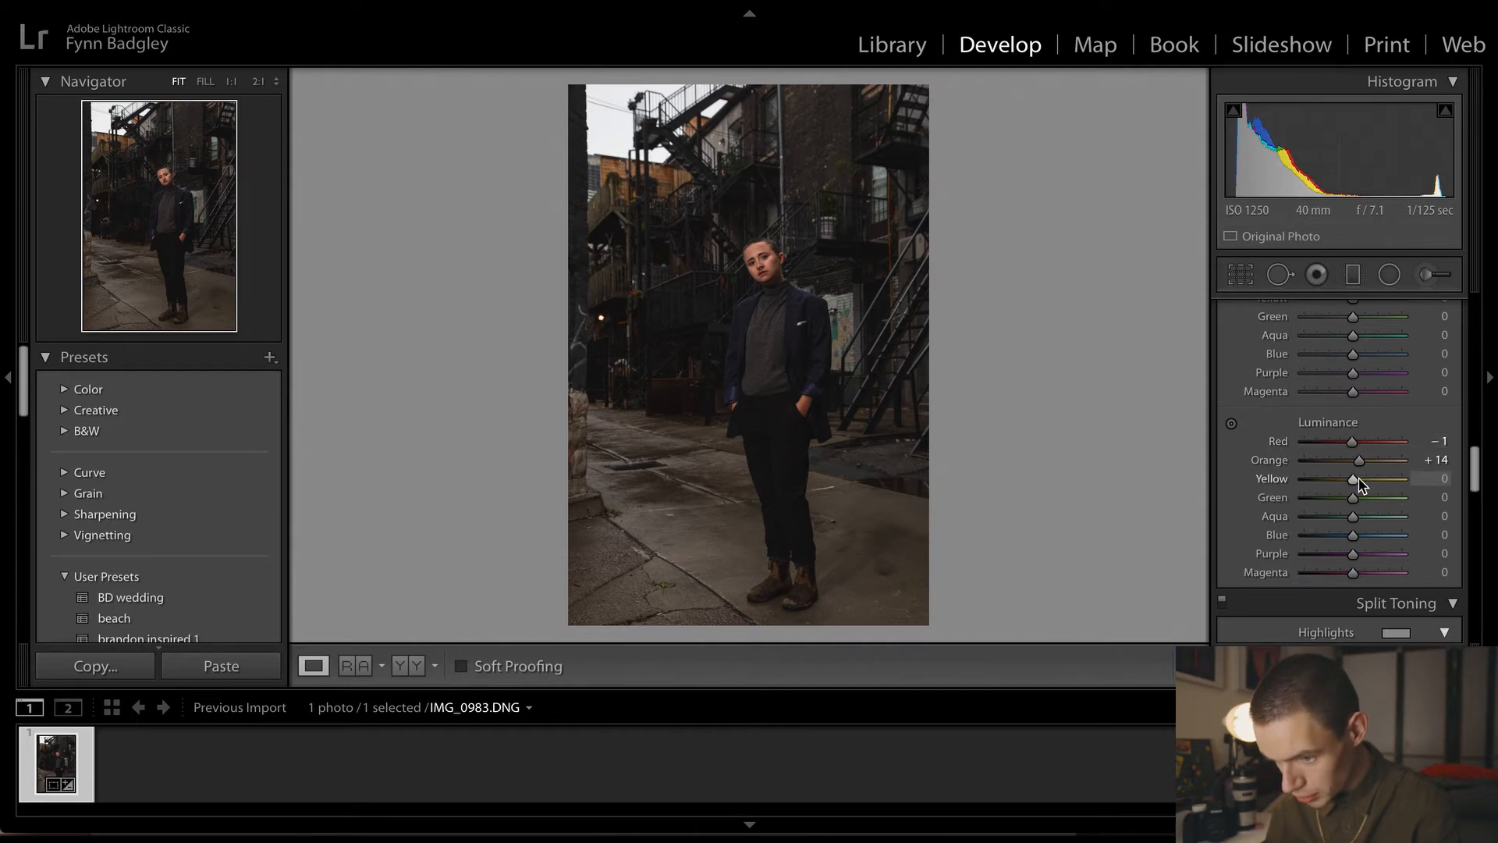
scroll(1358, 499, "down", 2)
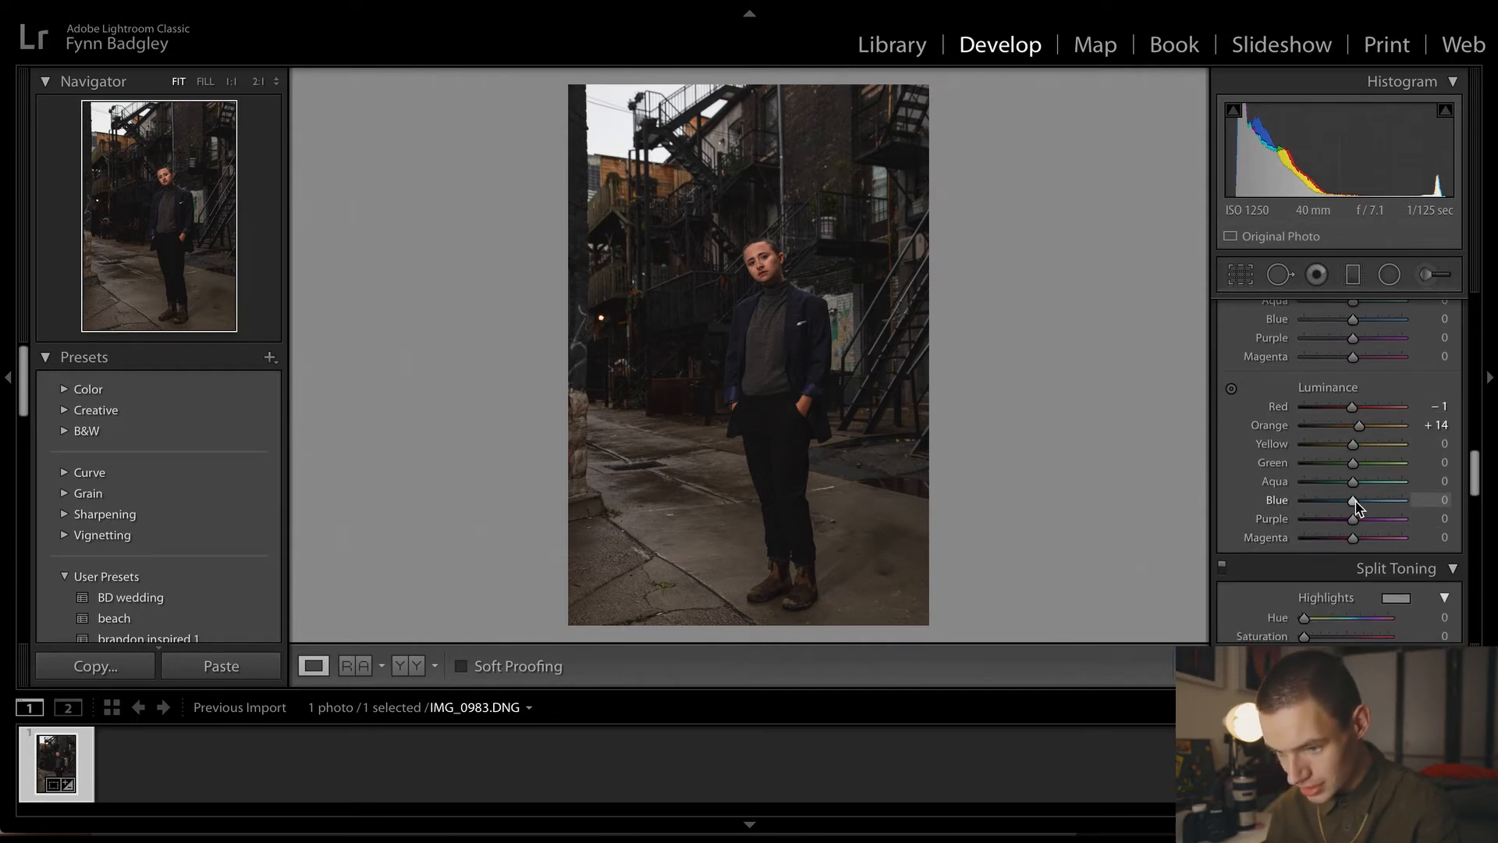
mouse_move(1355, 500)
left_mouse_down()
mouse_move(1426, 505)
mouse_move(1334, 513)
mouse_move(1436, 512)
mouse_move(1262, 511)
mouse_move(1366, 529)
left_mouse_up()
Split tone the shadows with hue 190 and saturation 23, and set the balance to +100
scroll(1364, 521, "down", 5)
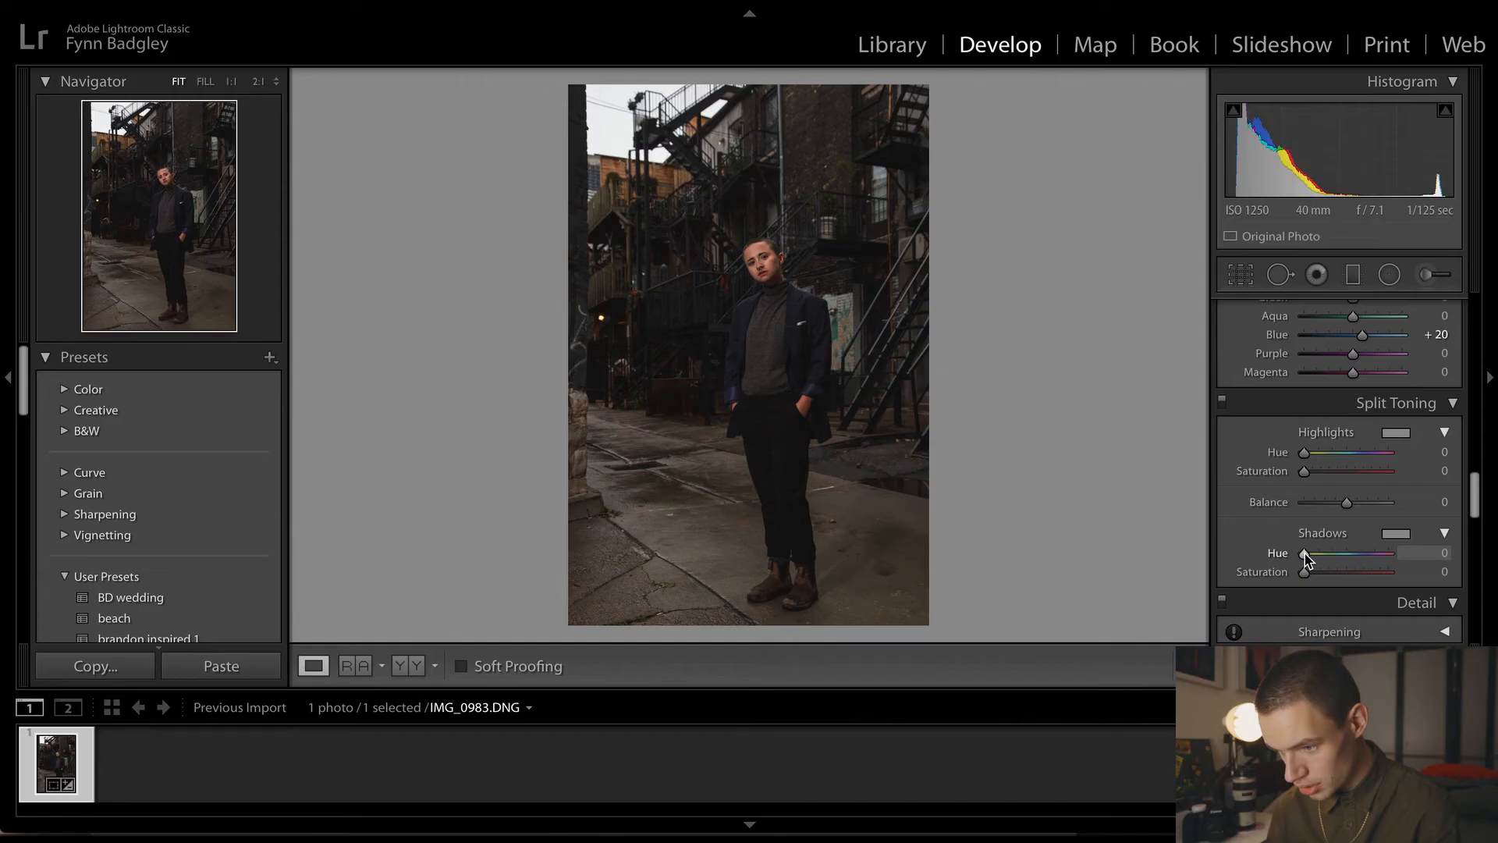
left_click_drag(1304, 554, 1355, 562)
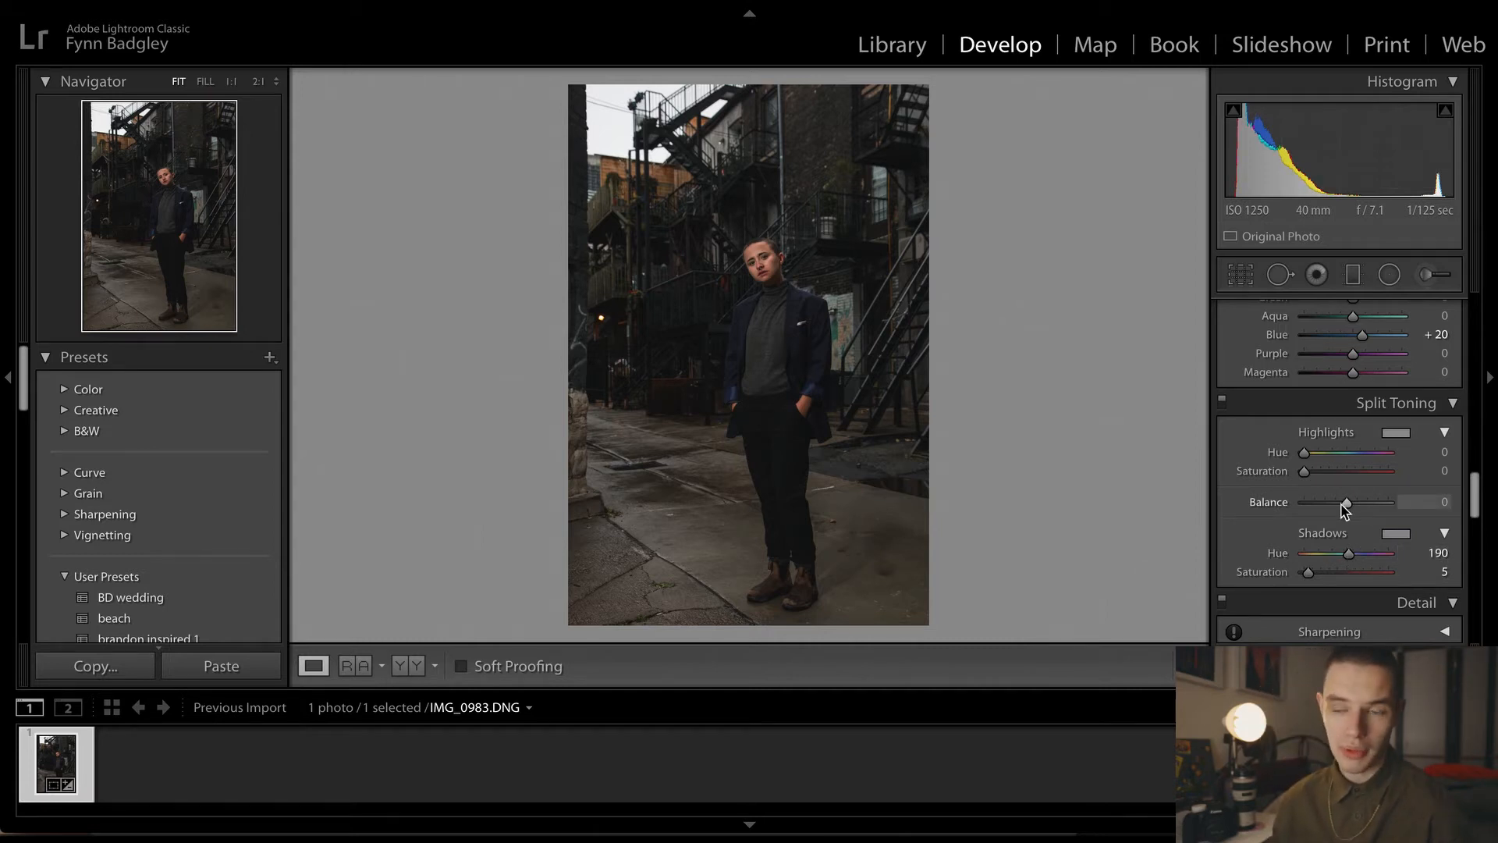
left_click_drag(1348, 503, 1396, 505)
mouse_move(1308, 575)
left_mouse_down()
mouse_move(1455, 595)
mouse_move(1333, 582)
left_mouse_up()
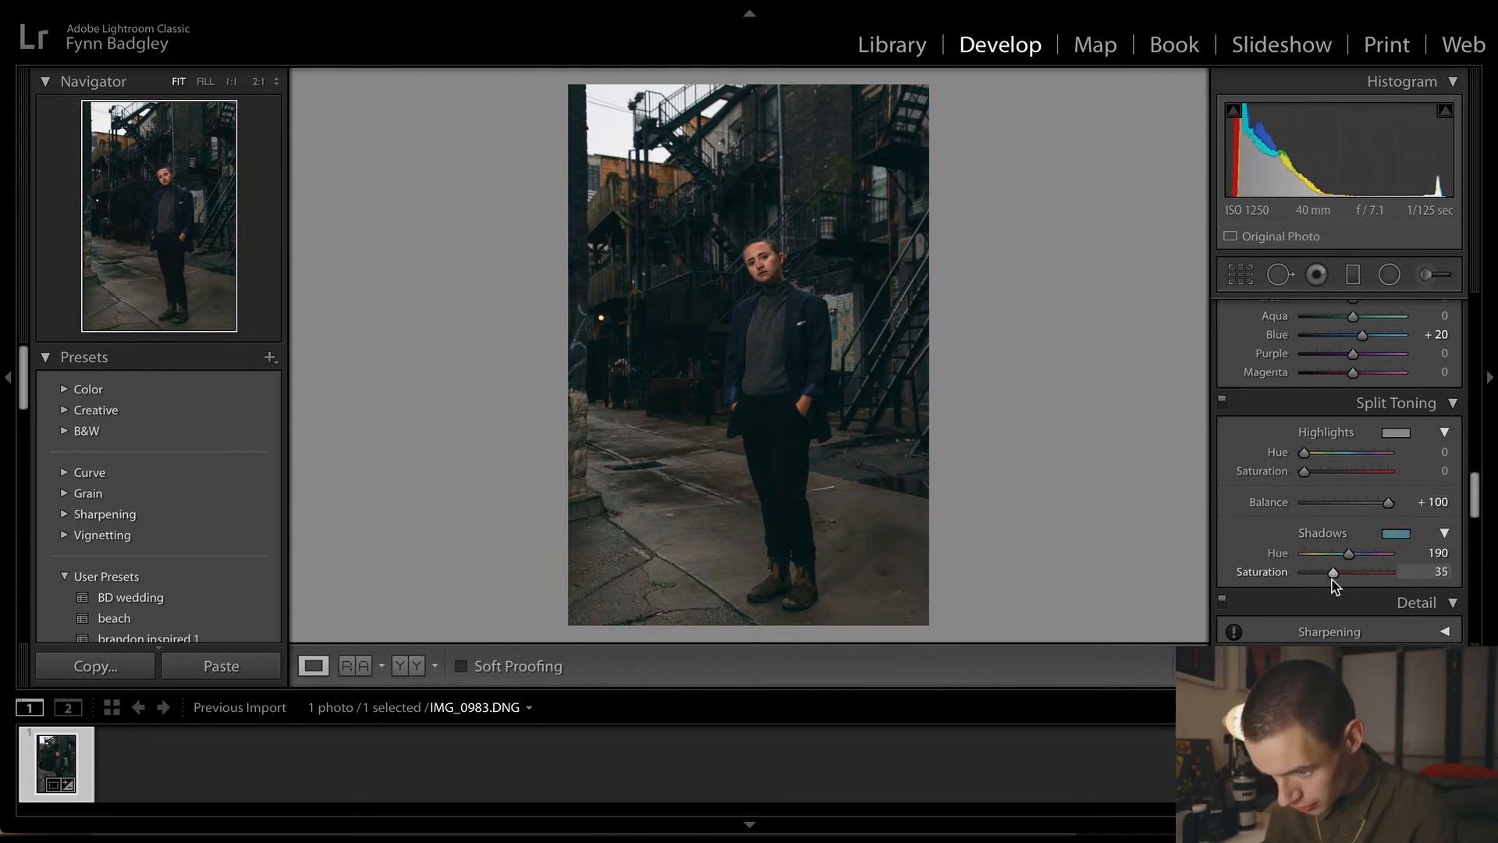
Compare the photo with and without the split toning effect
left_click(1222, 403)
left_click(1222, 402)
left_click(1222, 403)
left_click(1222, 403)
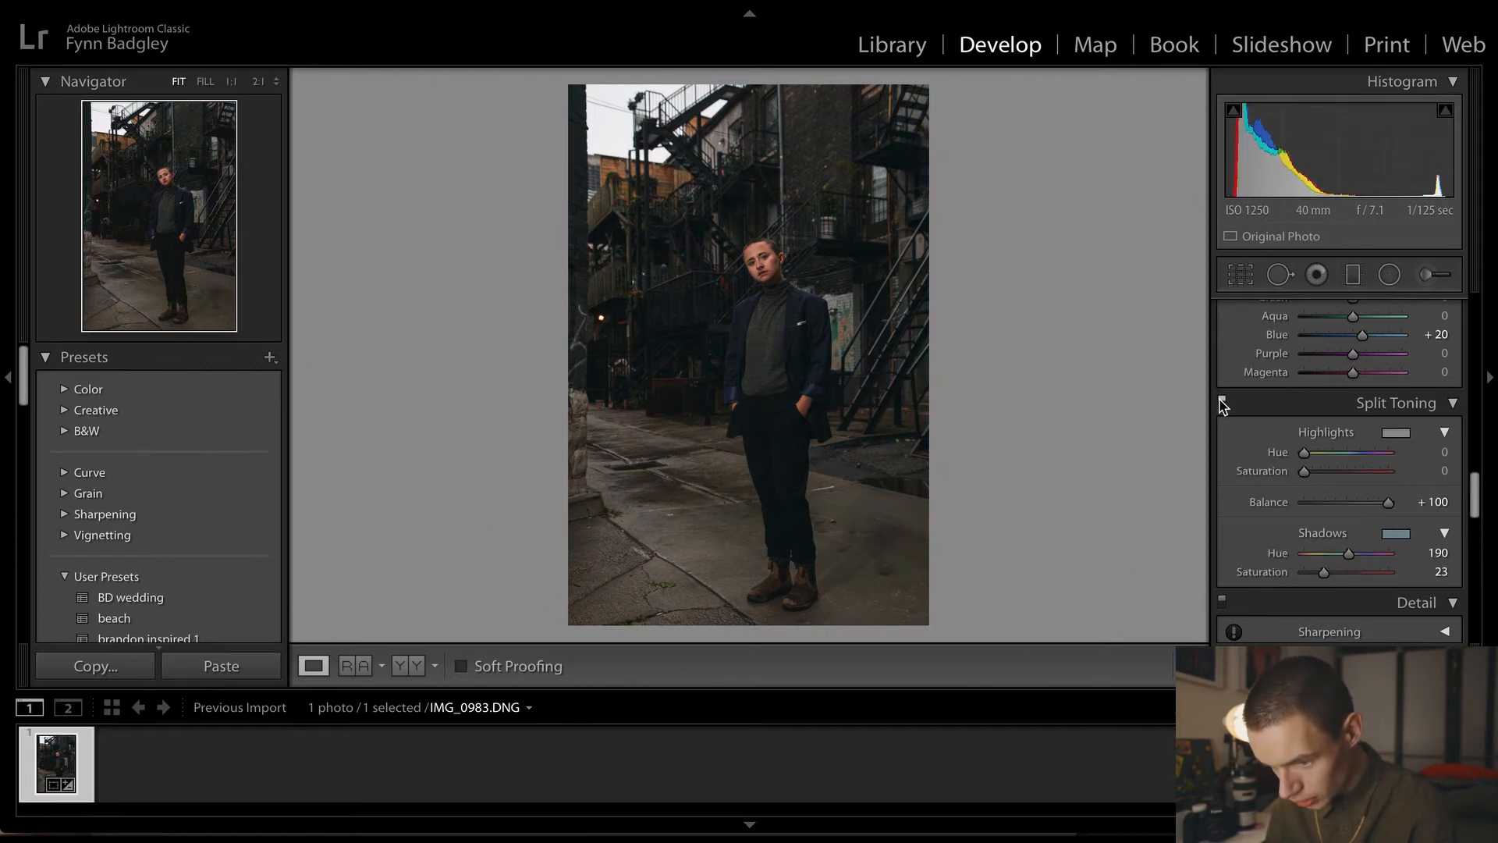
Warm the white balance by setting the color temperature to 7,429
scroll(1365, 588, "down", 10)
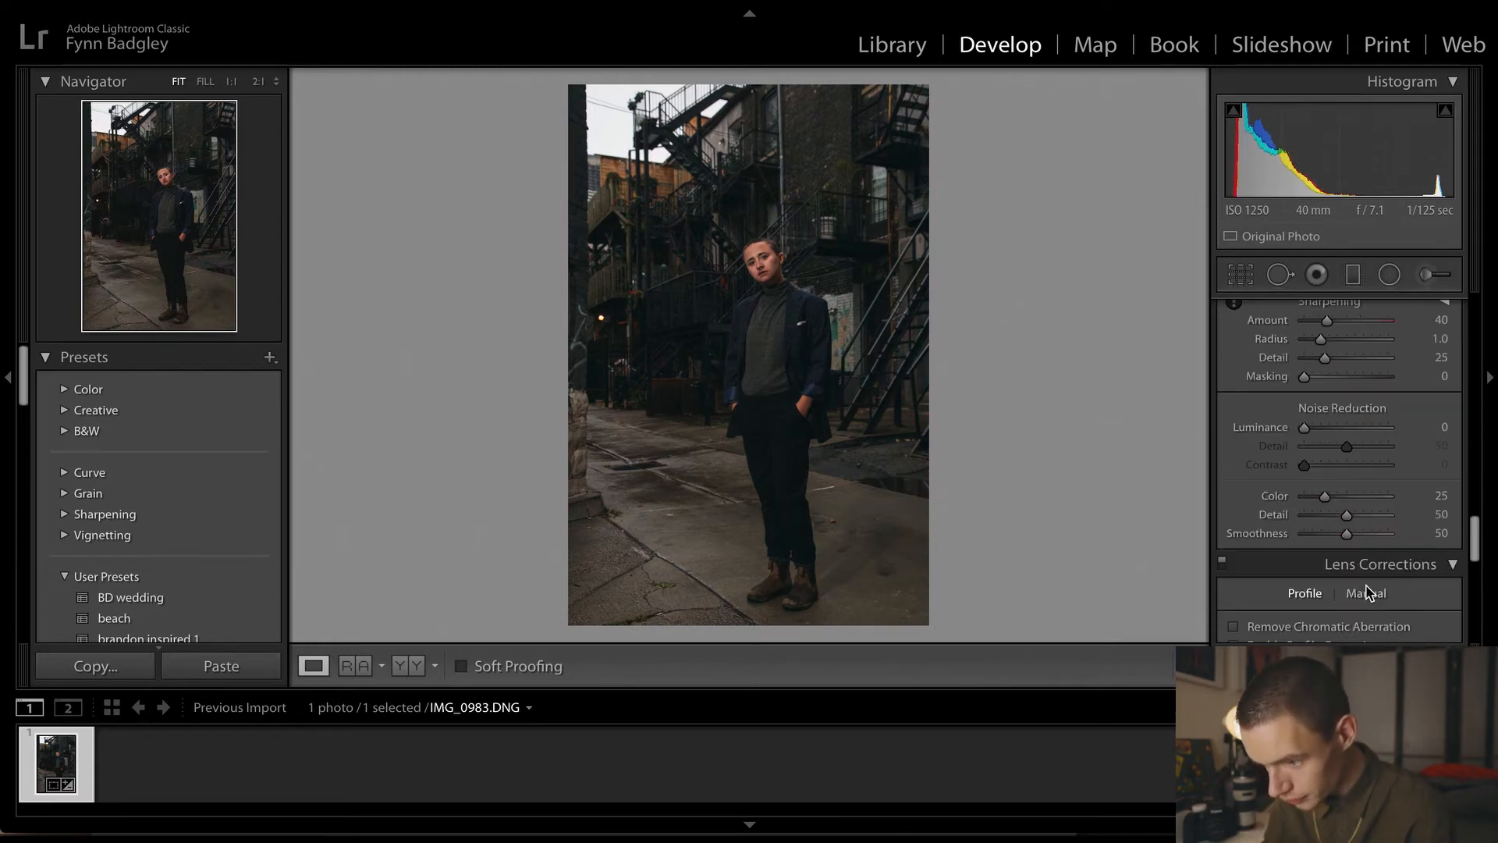
scroll(1367, 591, "up", 6)
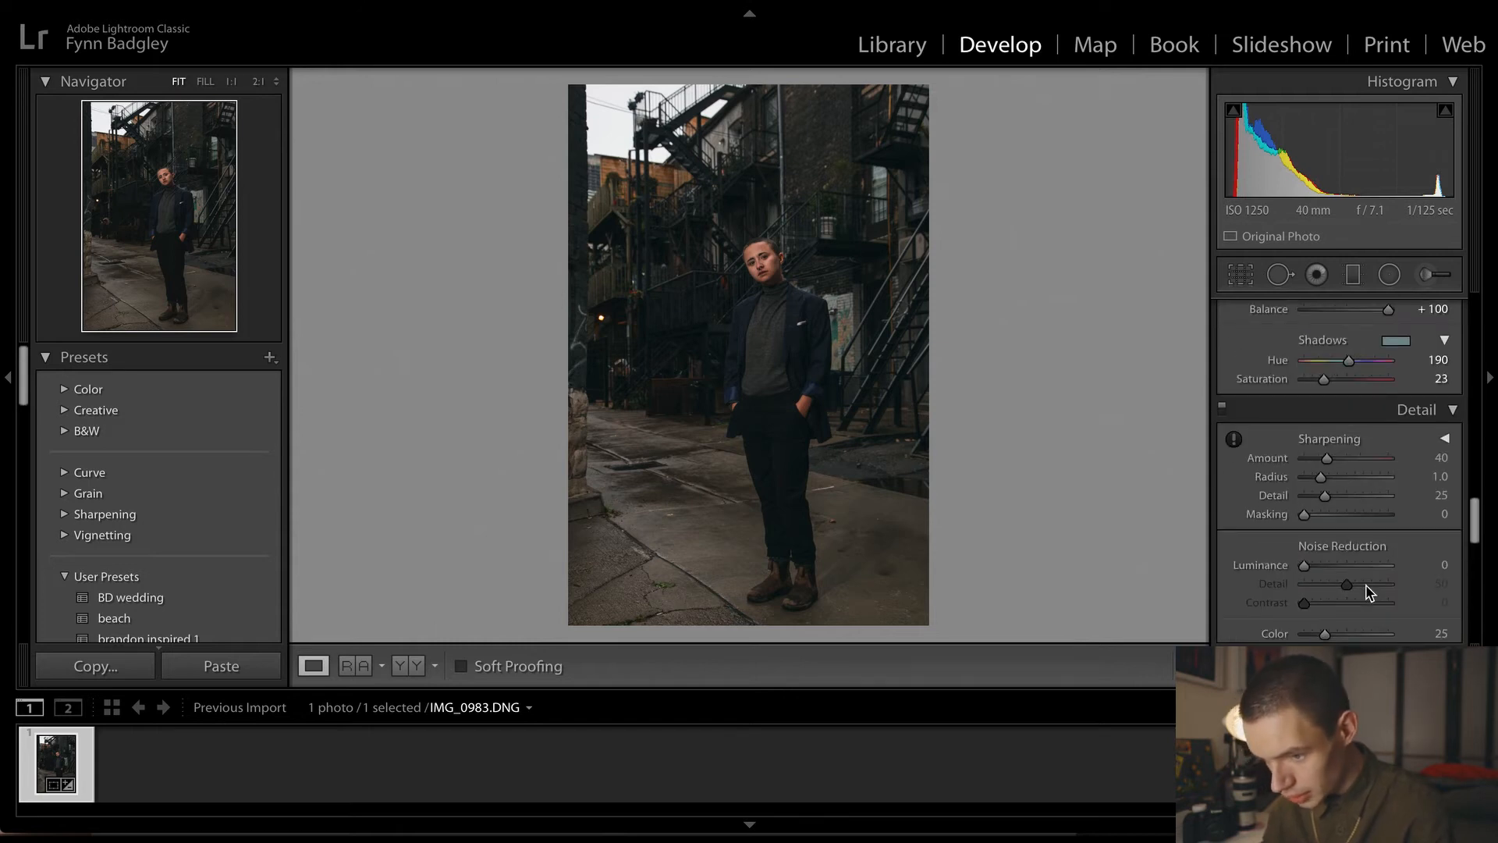
scroll(1367, 591, "up", 10)
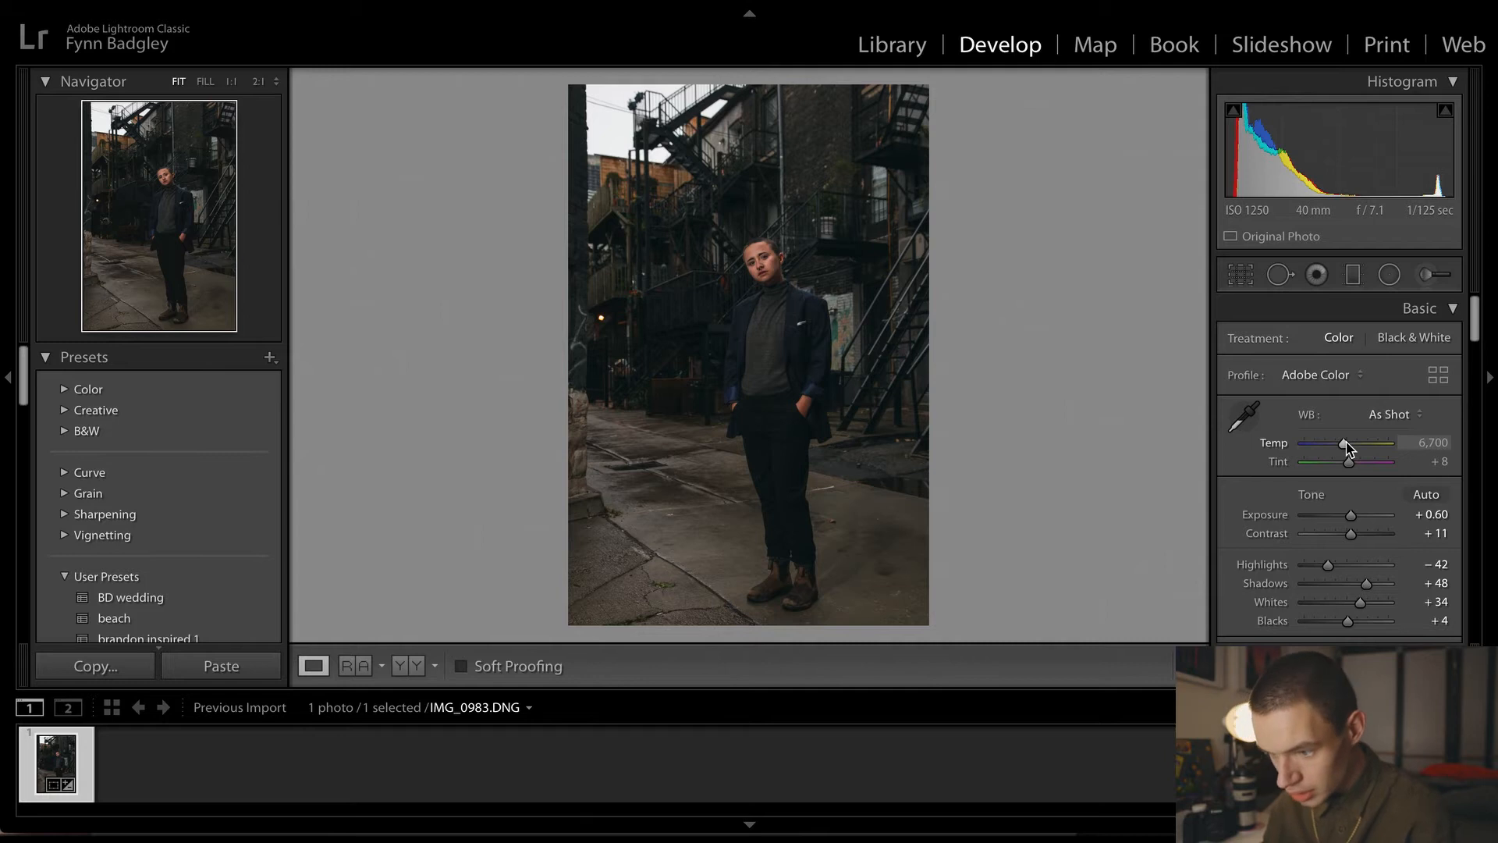
left_click_drag(1345, 445, 1353, 450)
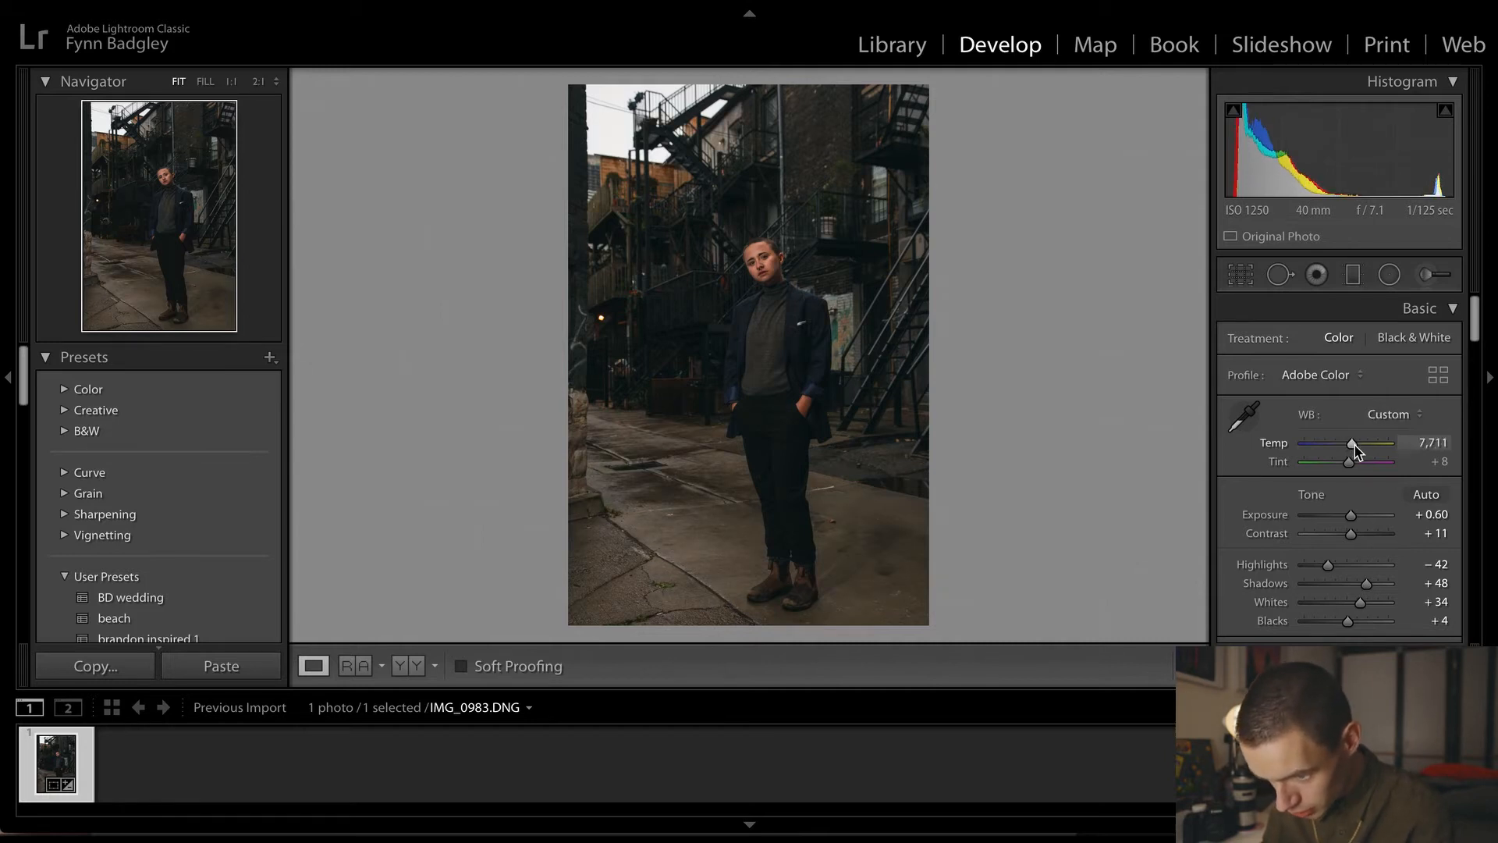
left_click_drag(742, 238, 811, 307)
left_click(840, 310)
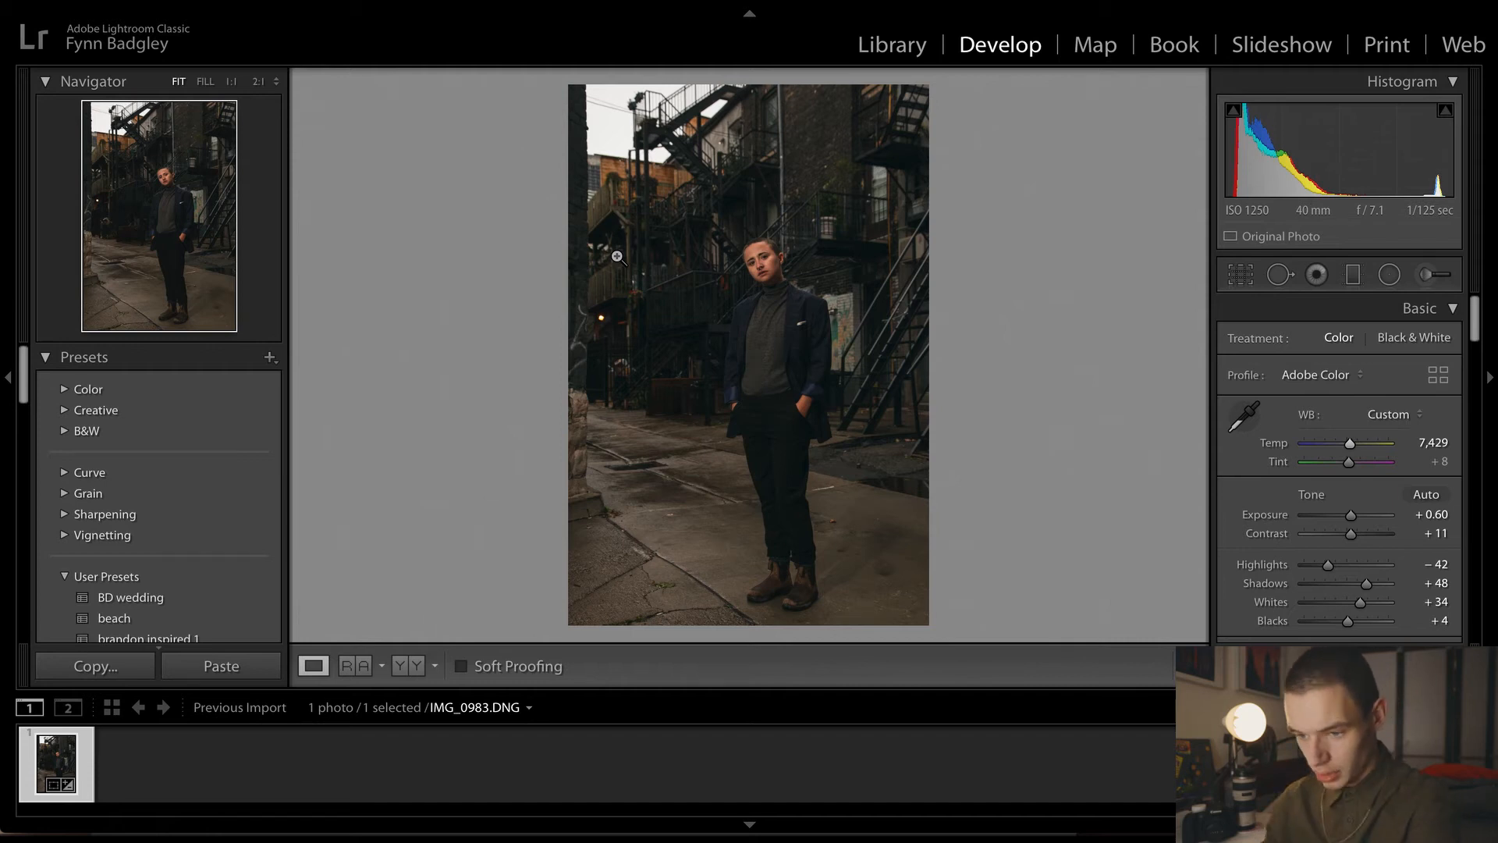
Draw a large radial filter over the upper-left part of the alley and move it down toward the subject
left_click(1390, 274)
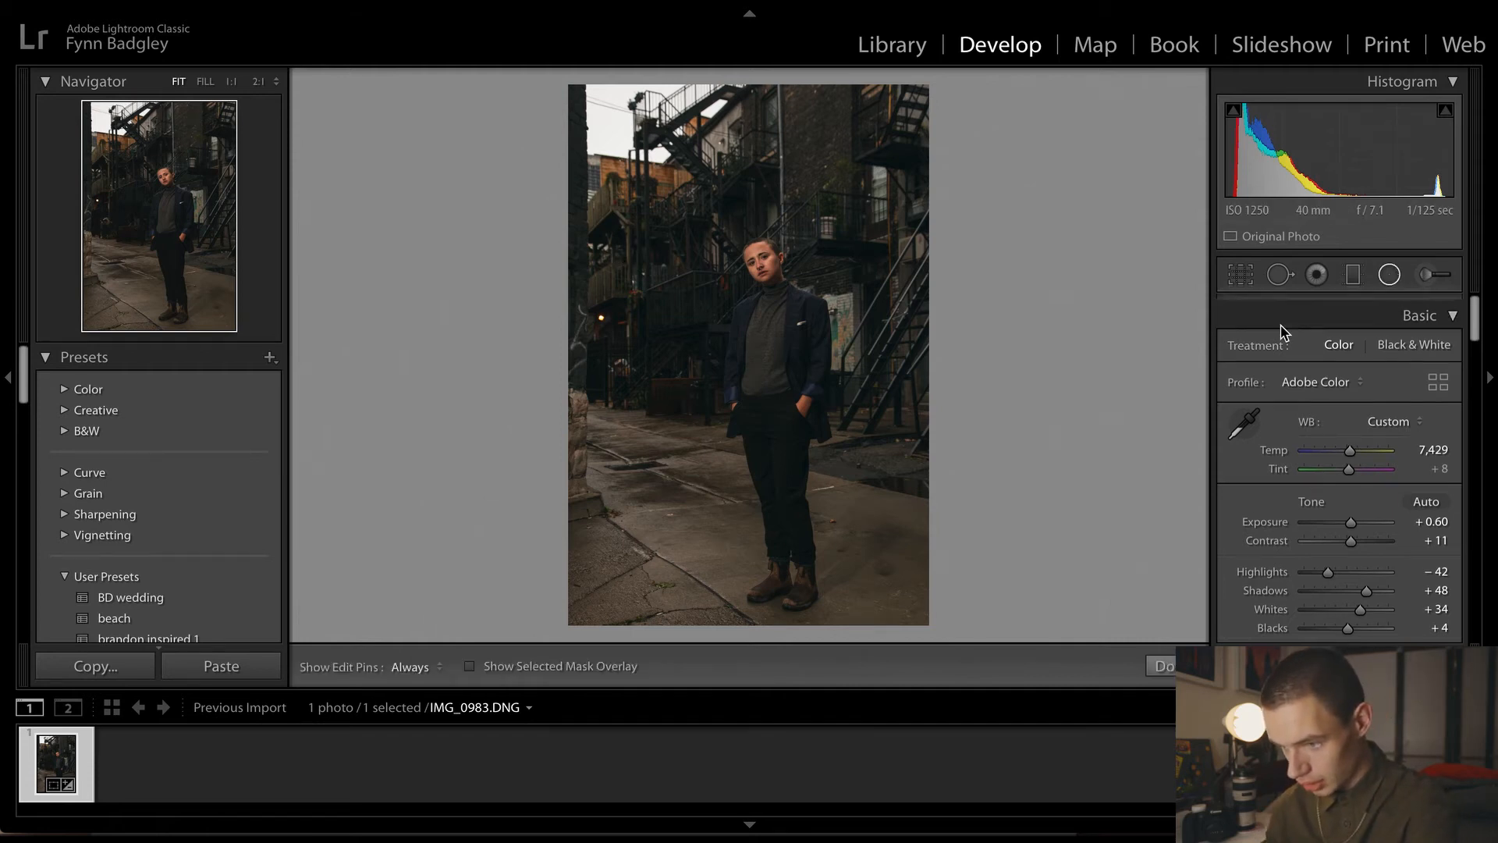
left_click_drag(605, 99, 743, 412)
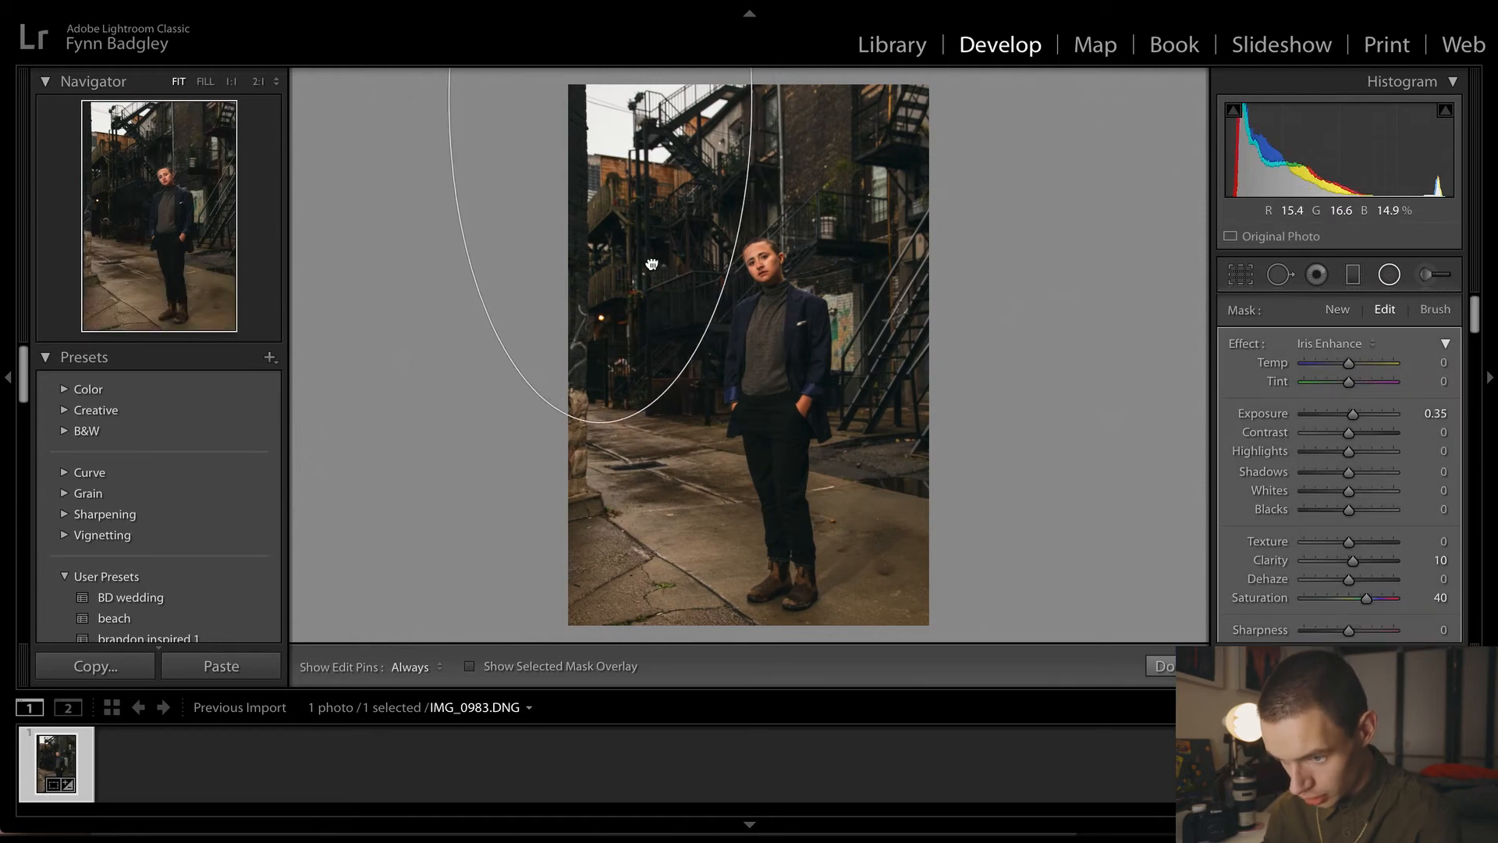
left_click_drag(657, 269, 675, 340)
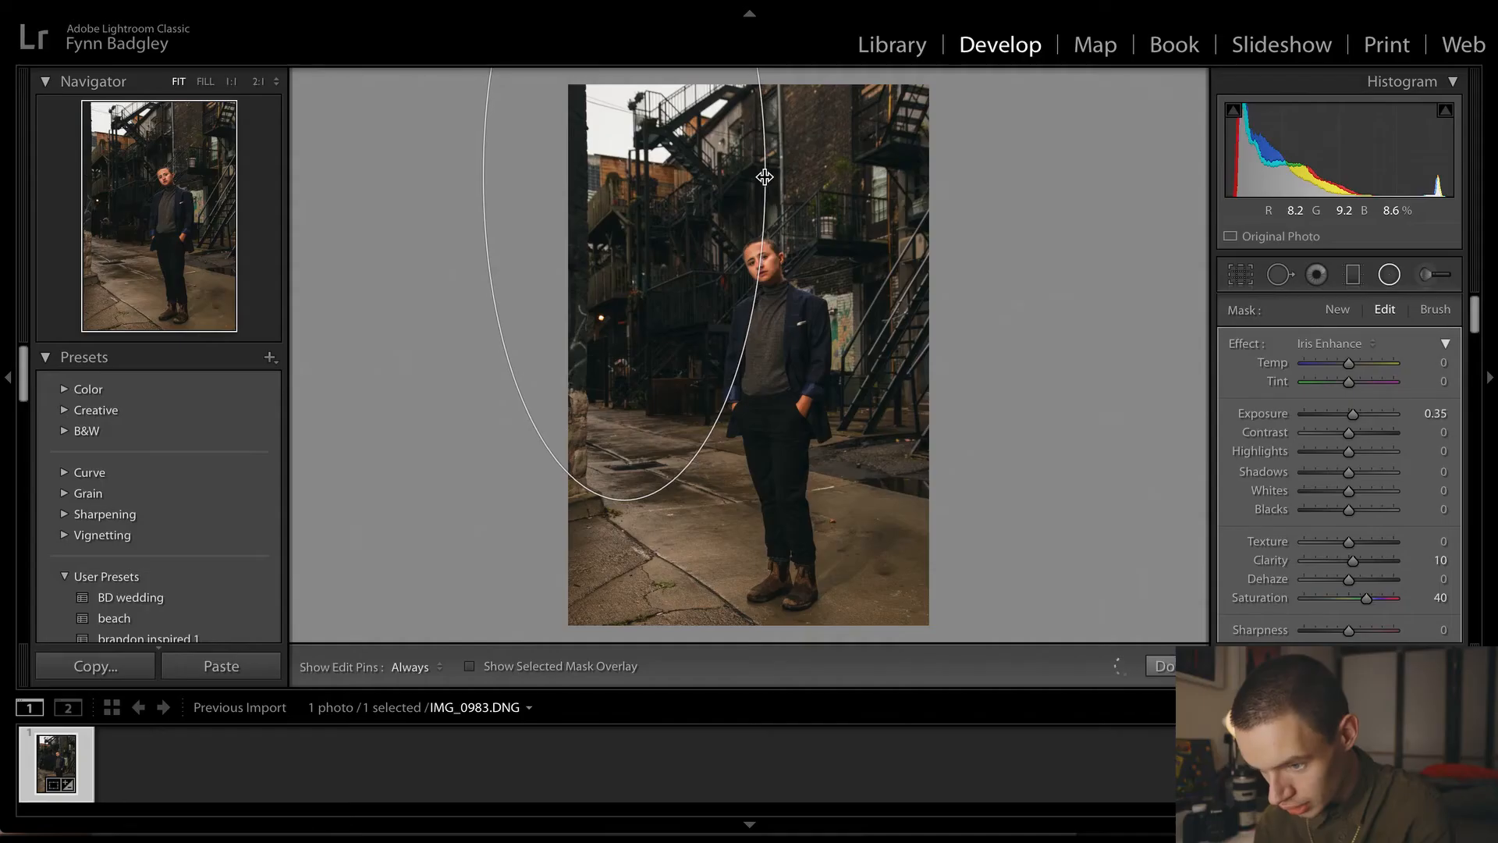
Invert the radial filter over the upper-left alley, set its feather to 72, and widen the ellipse slightly toward the subject
left_click_drag(760, 167, 765, 175)
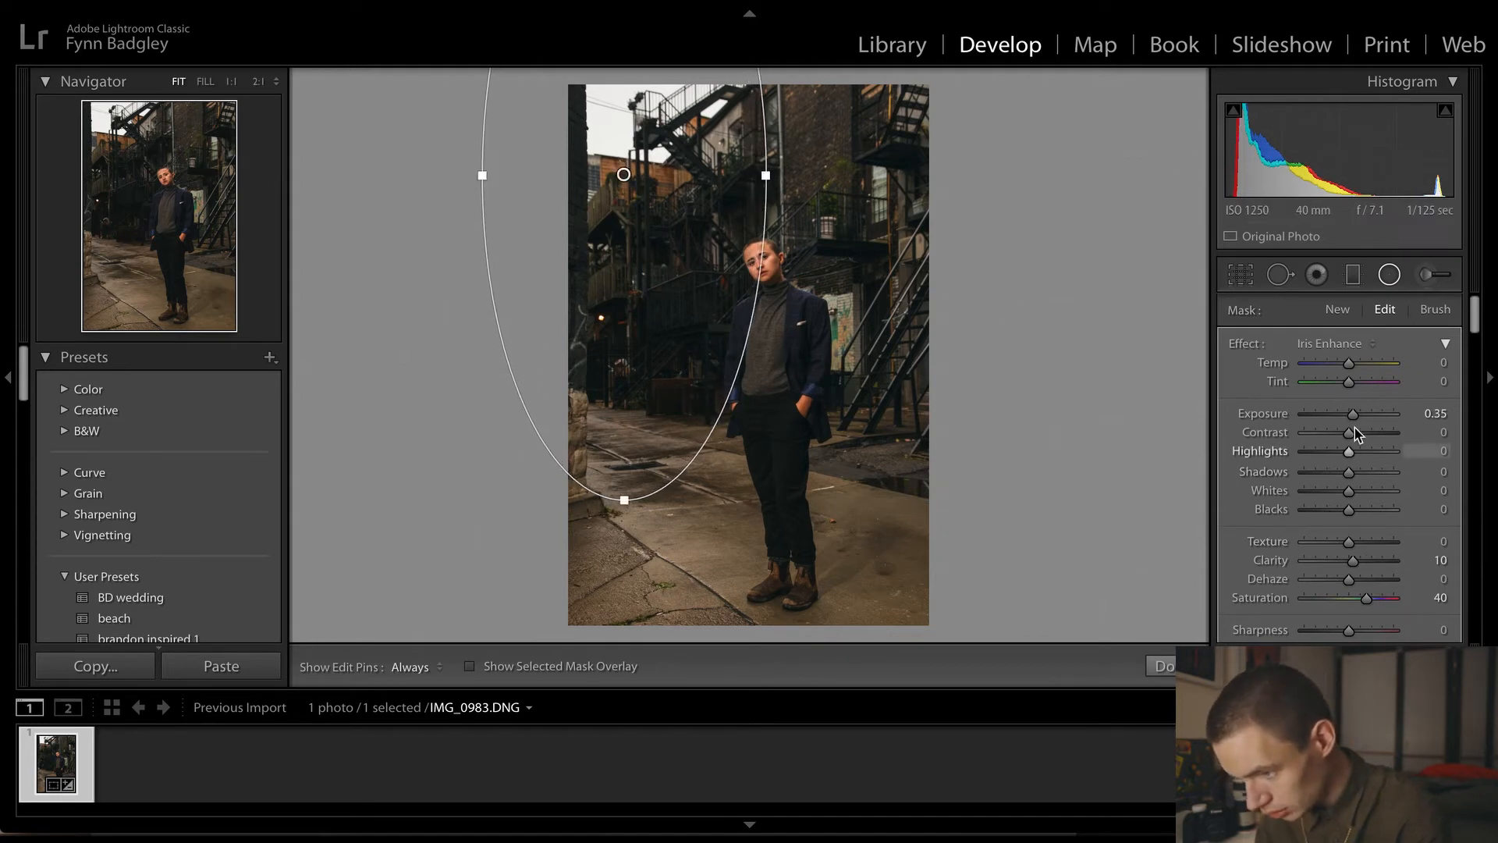
scroll(1283, 624, "down", 4)
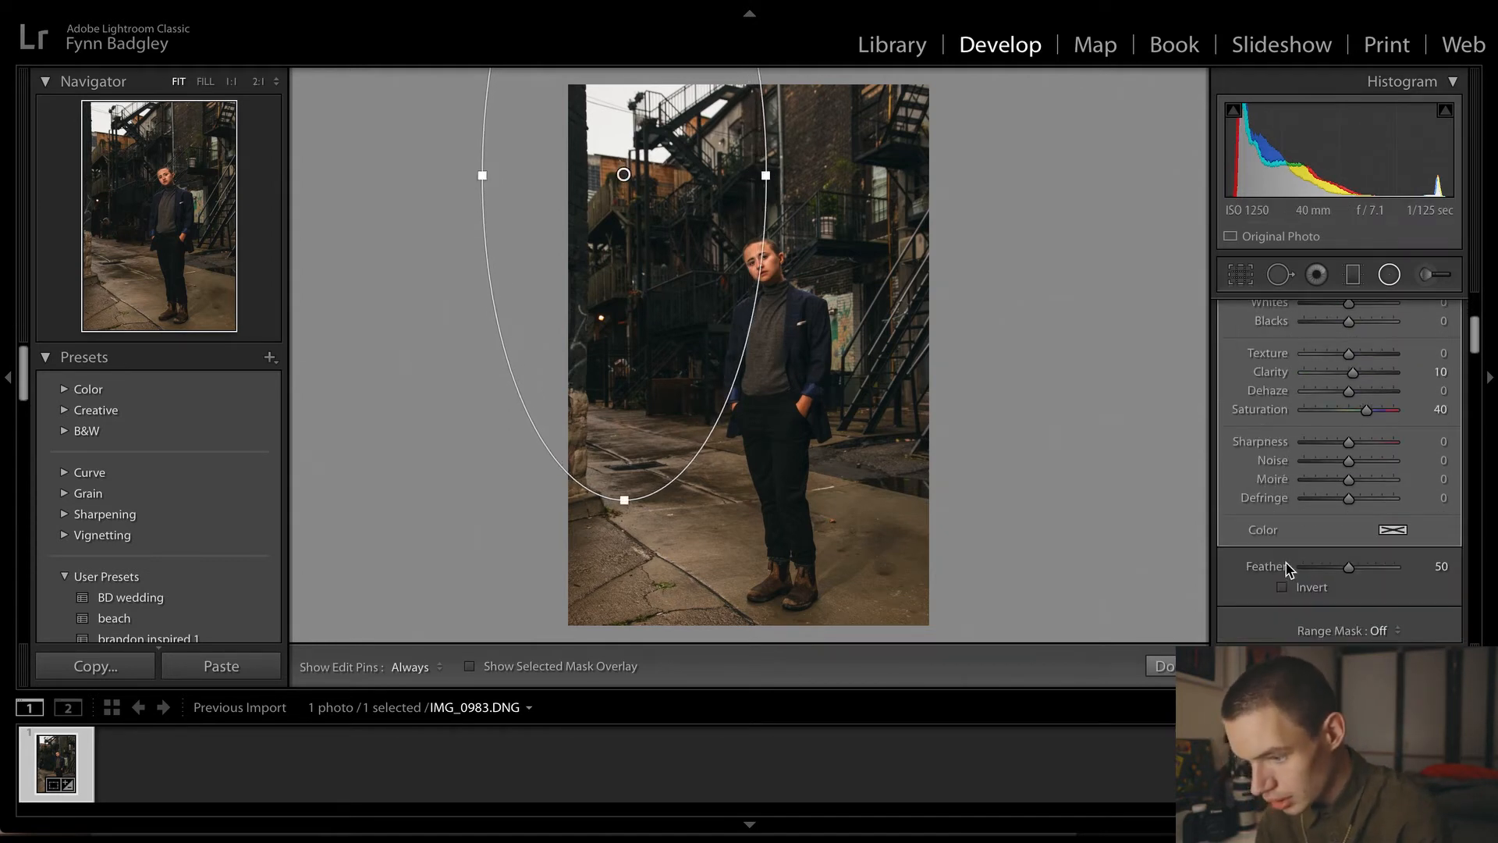
left_click(1283, 587)
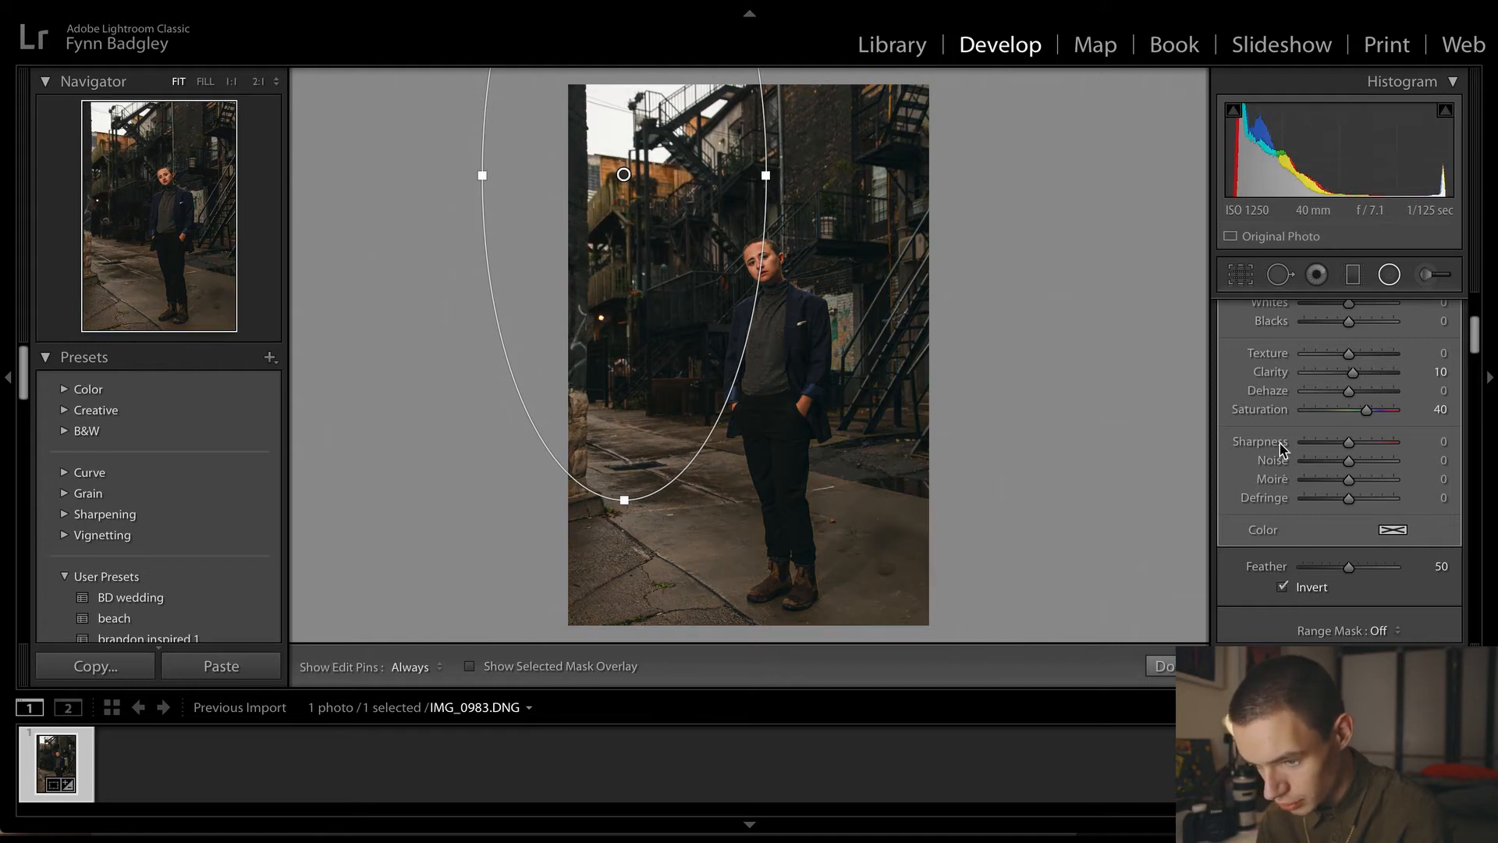
scroll(1281, 446, "up", 4)
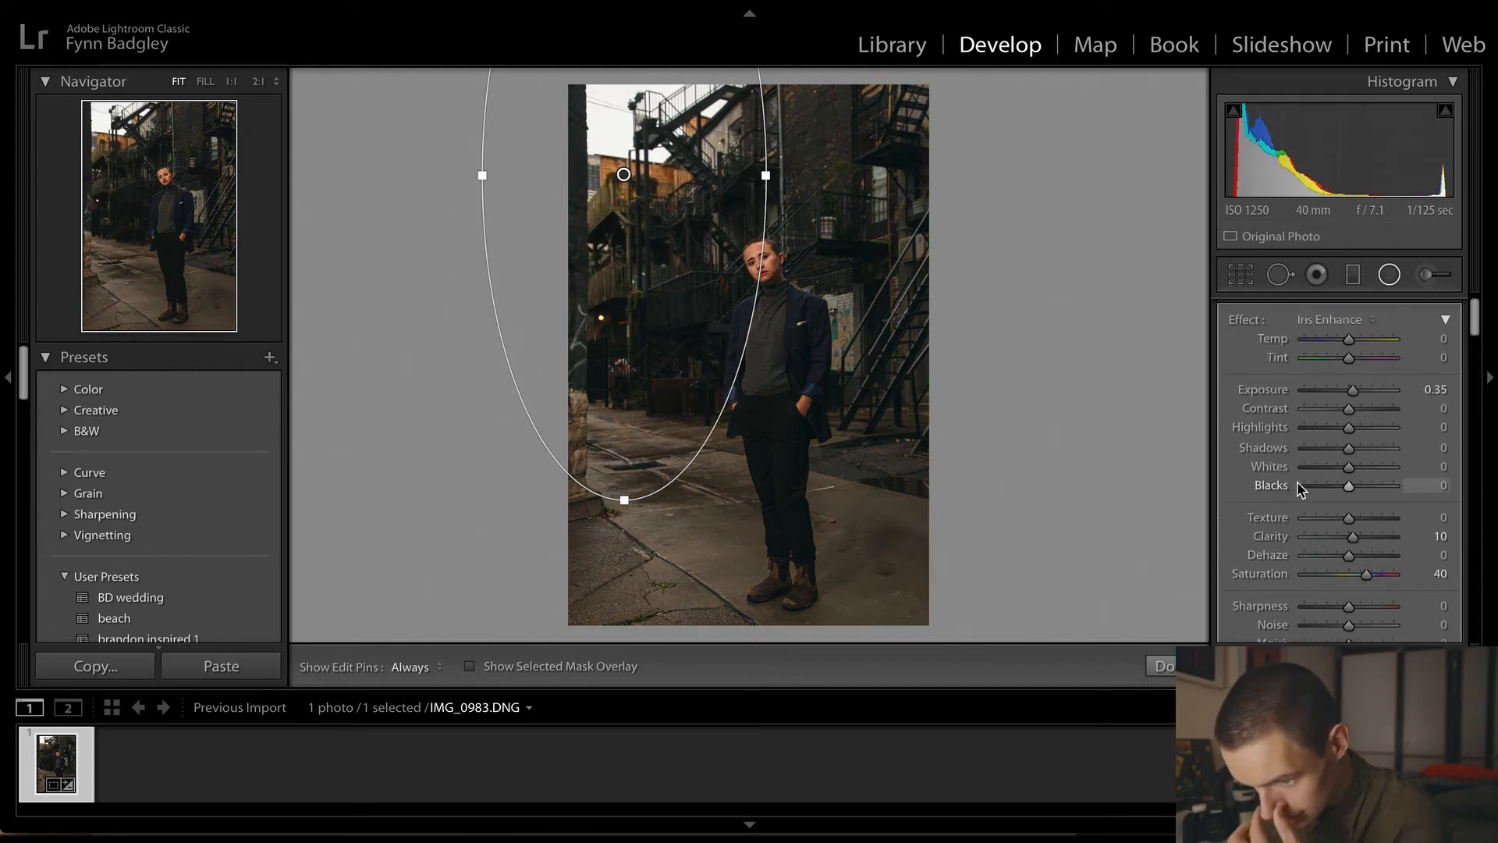
scroll(1300, 489, "down", 4)
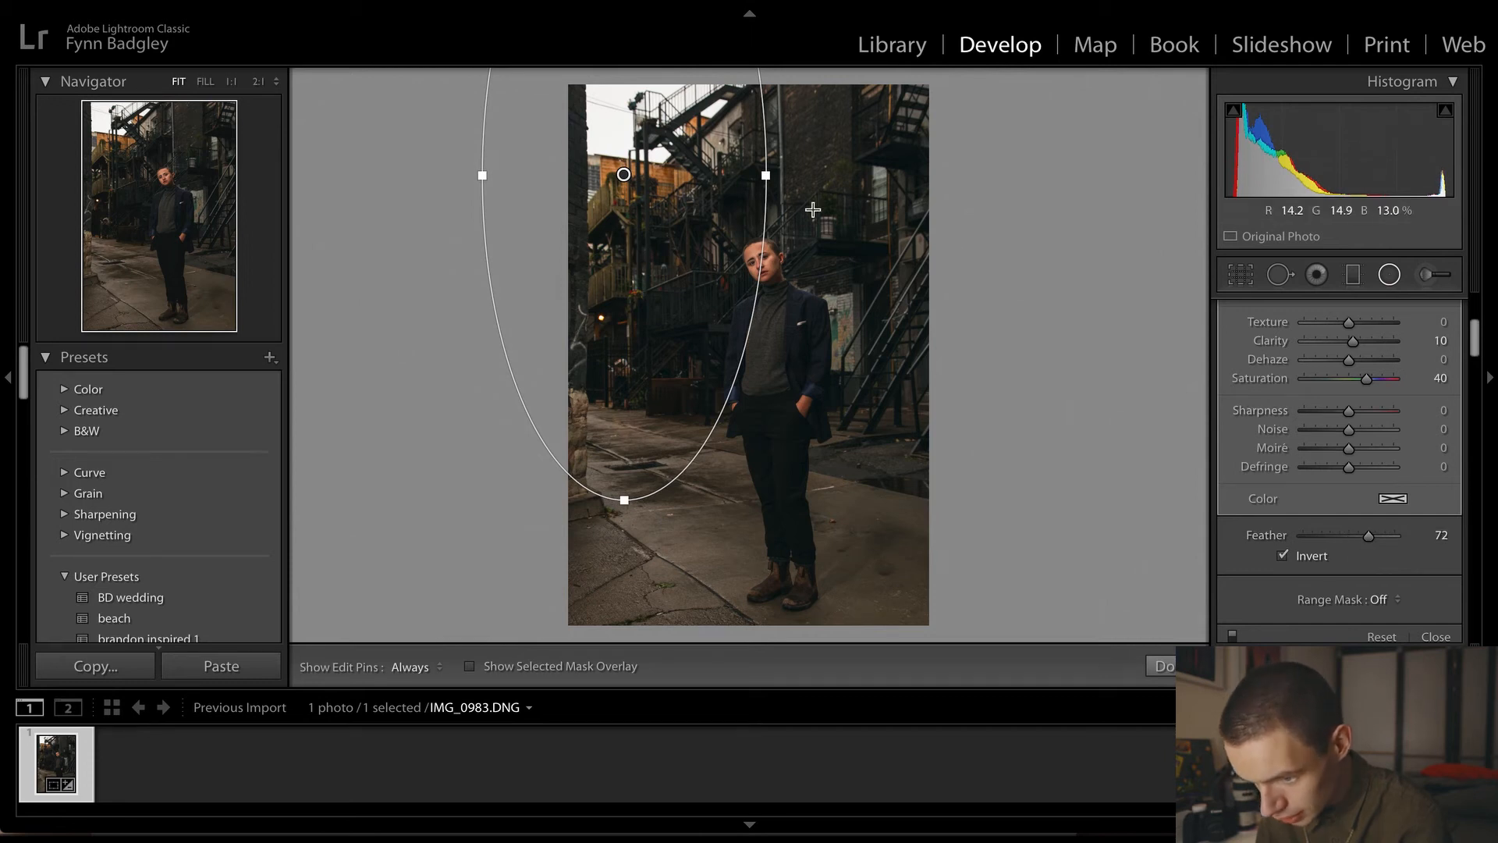
left_click_drag(770, 174, 774, 175)
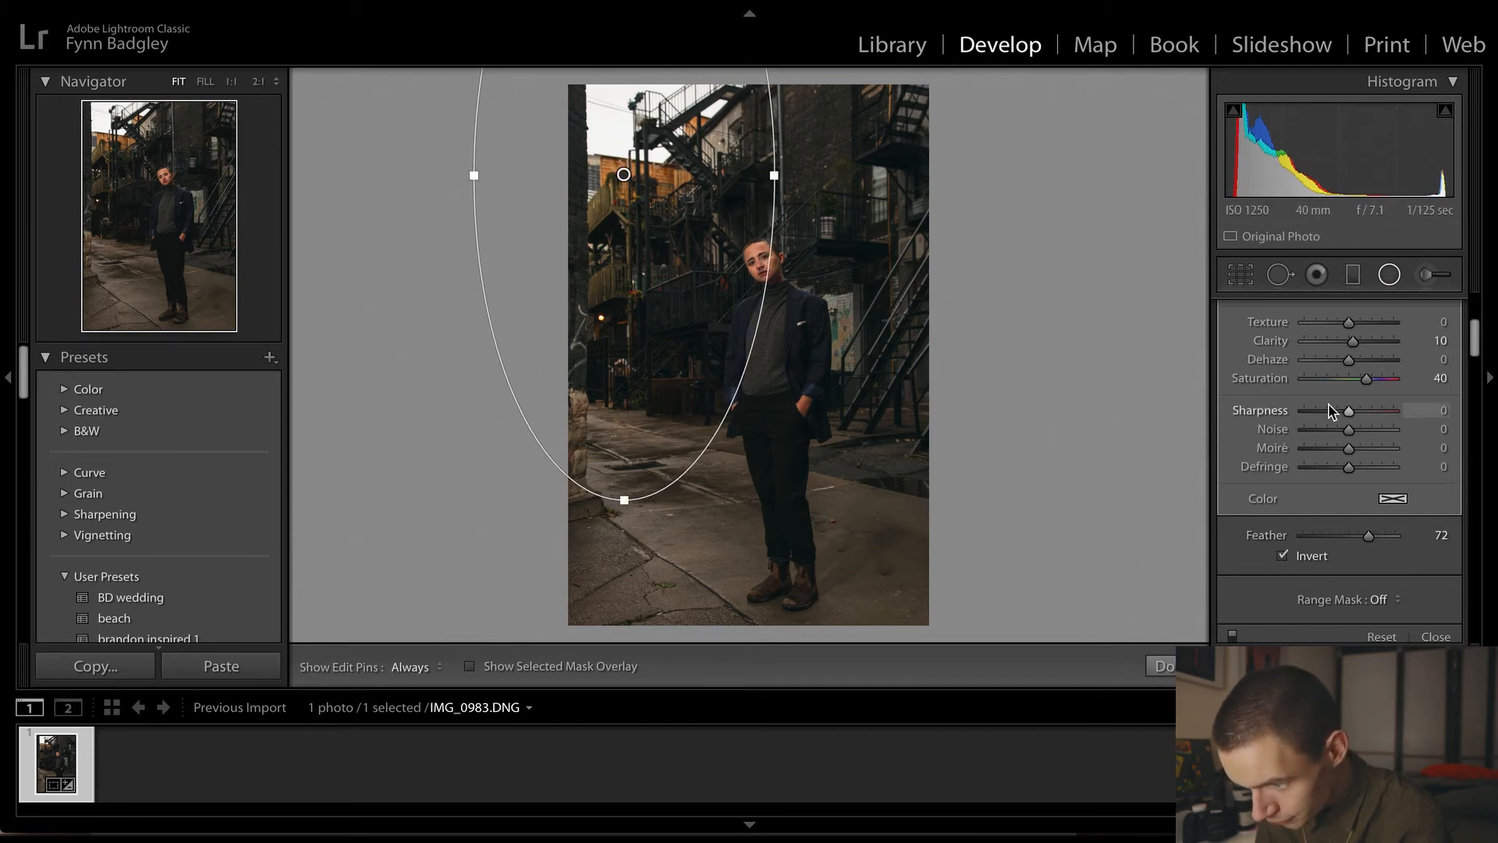
Set the radial filter's saturation to 2, clarity to 0, exposure to 0.80 and temperature to 6, and finish editing it
scroll(1352, 384, "up", 4)
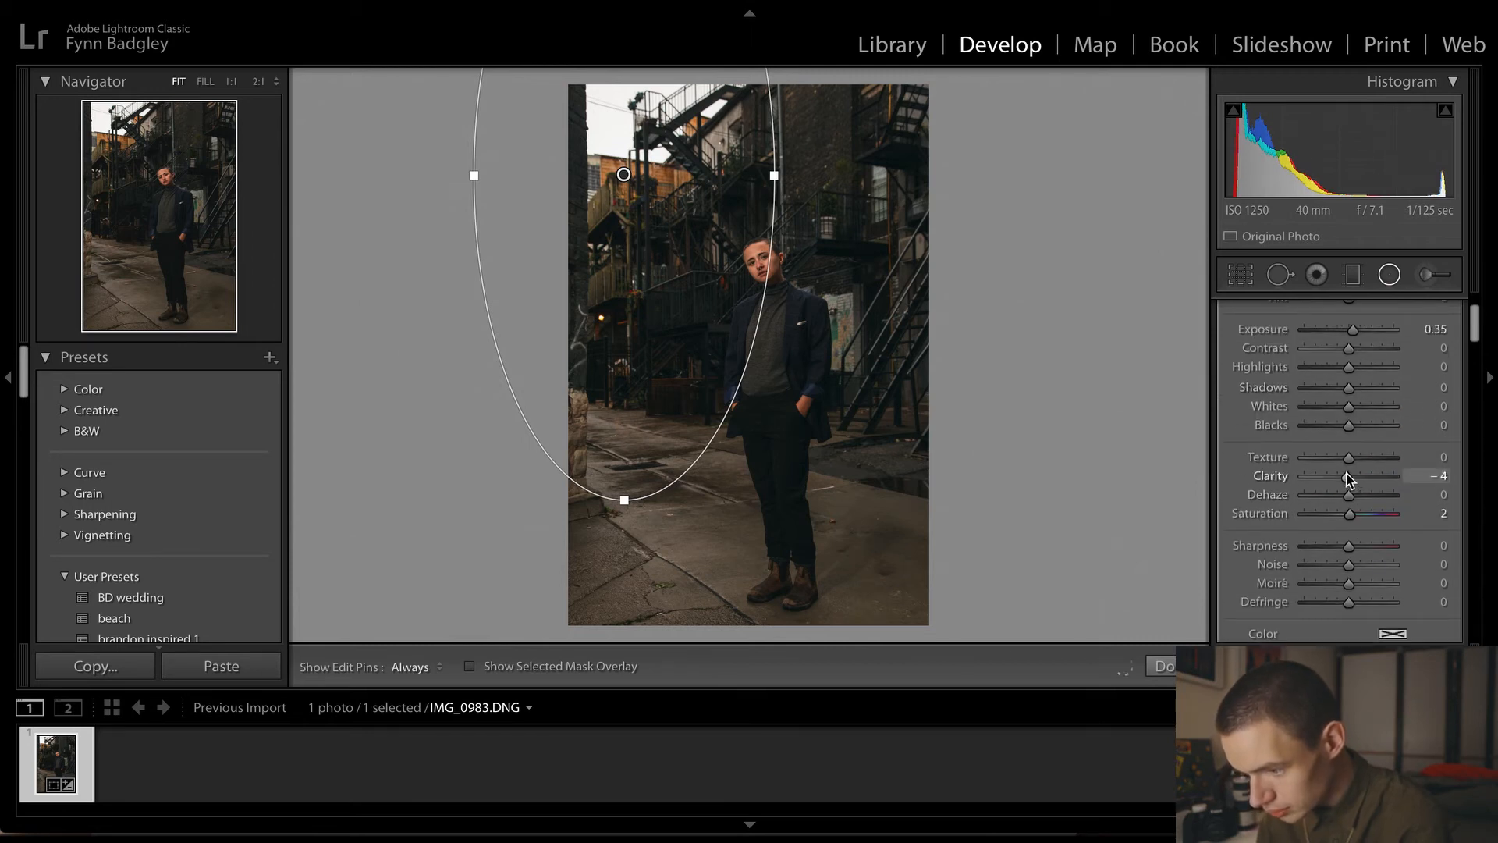
scroll(1373, 421, "up", 1)
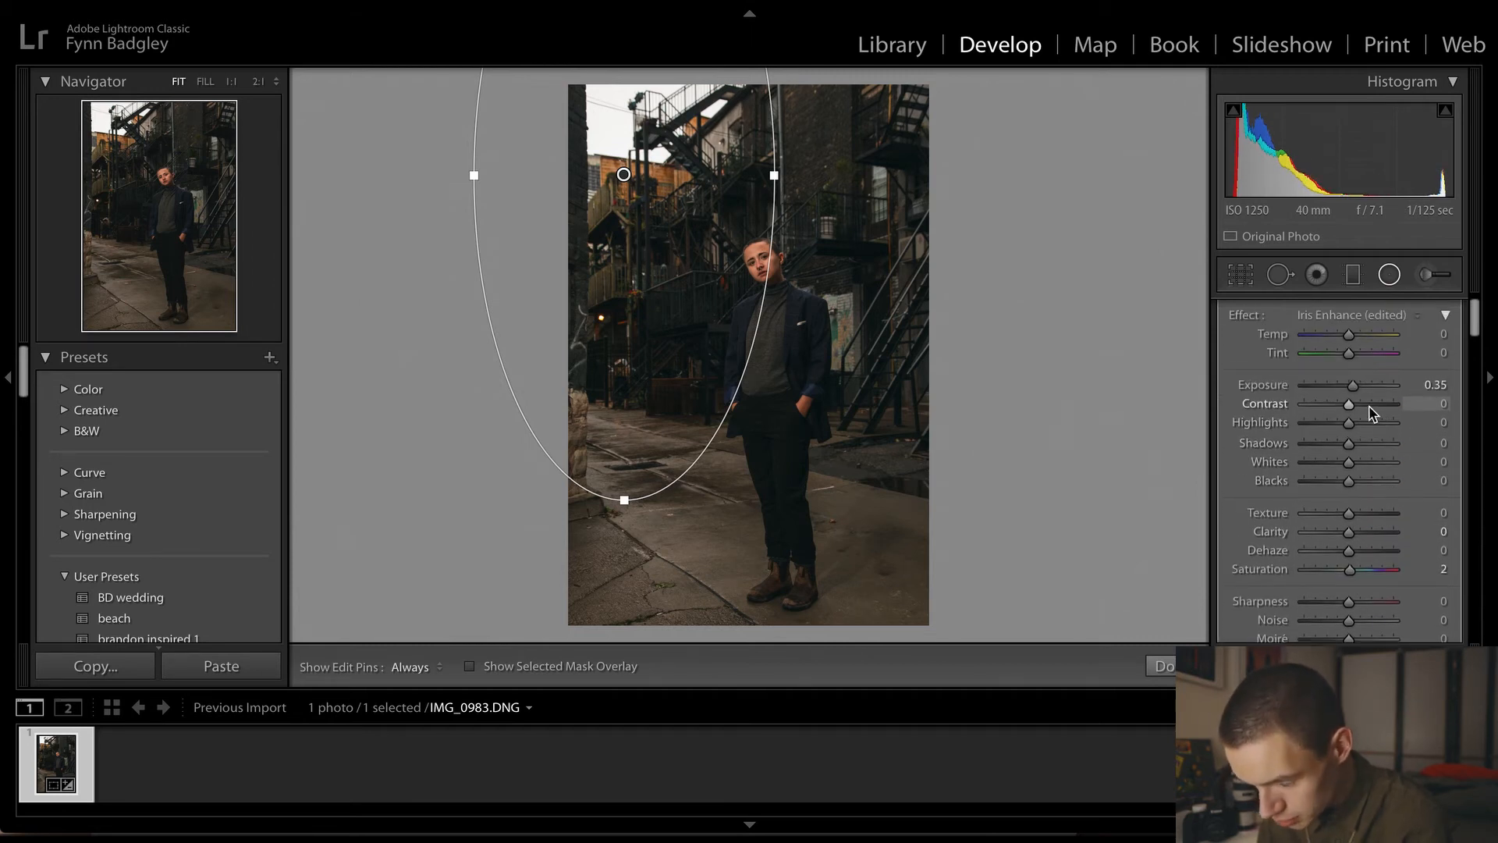
left_click(1358, 390)
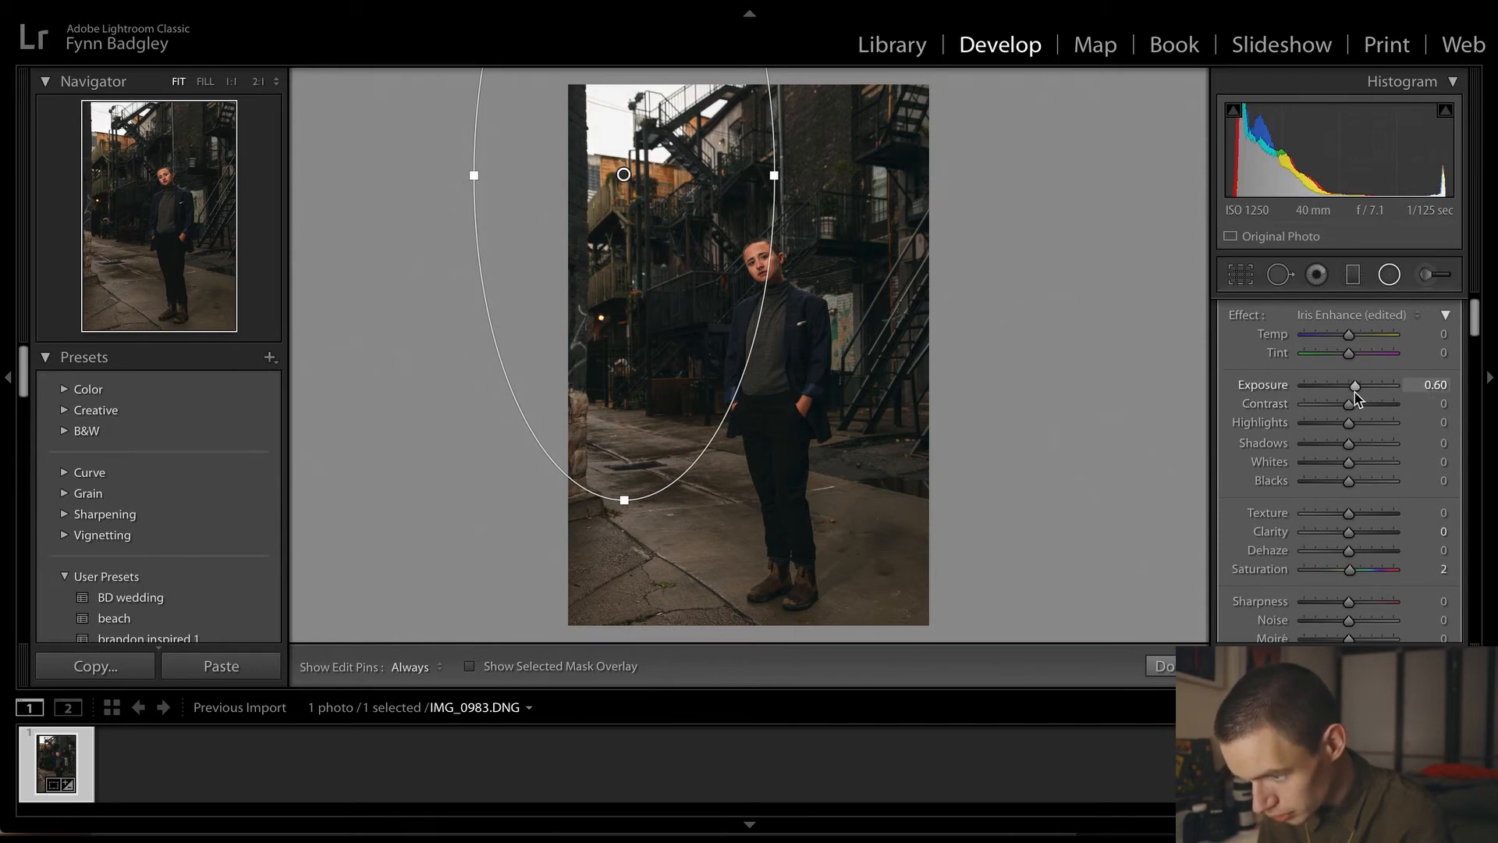
left_click_drag(1358, 397, 1359, 395)
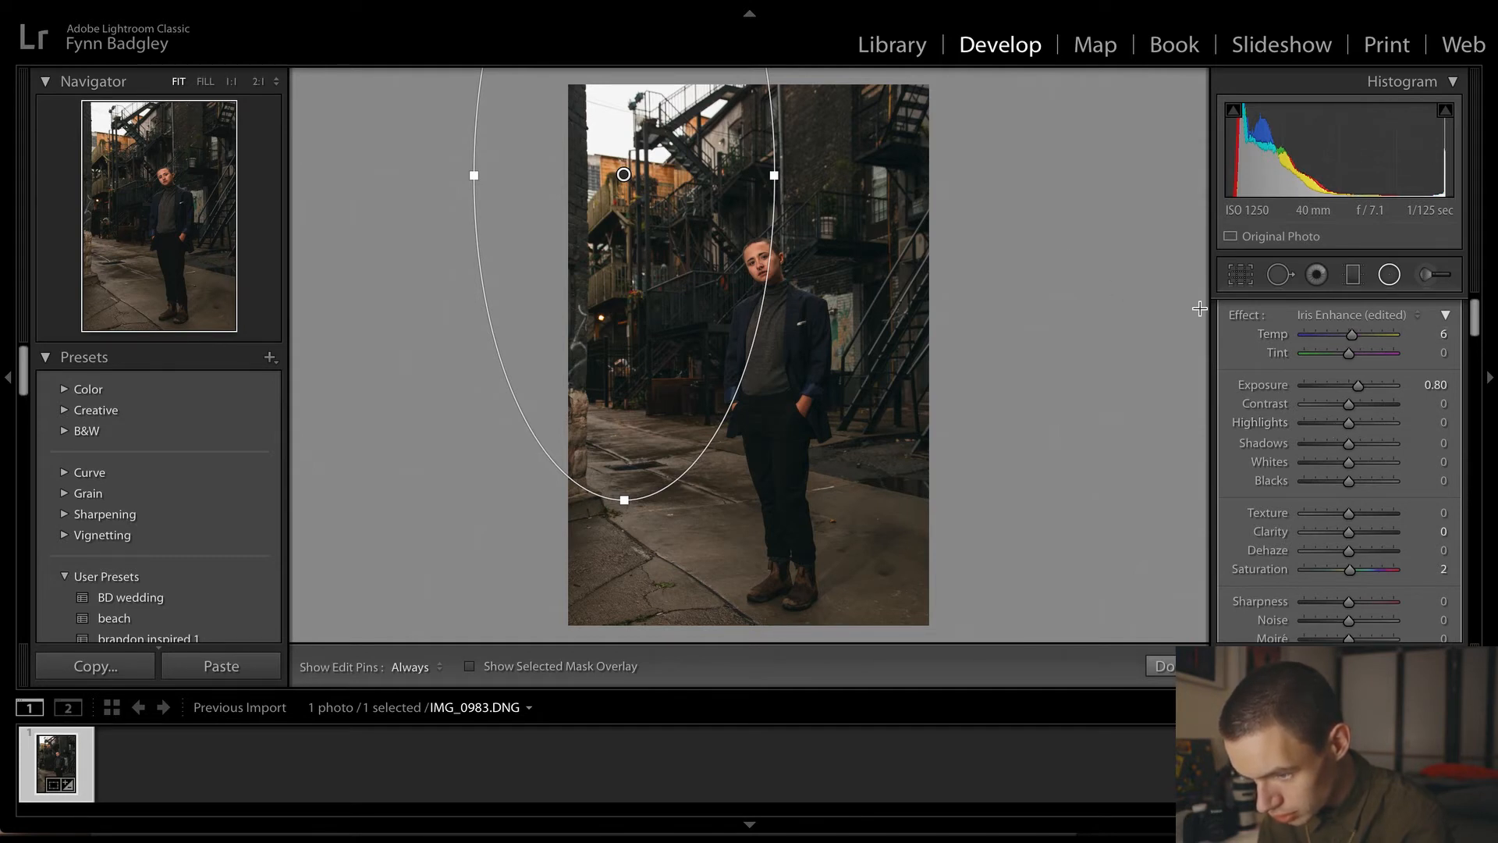
left_click(1392, 277)
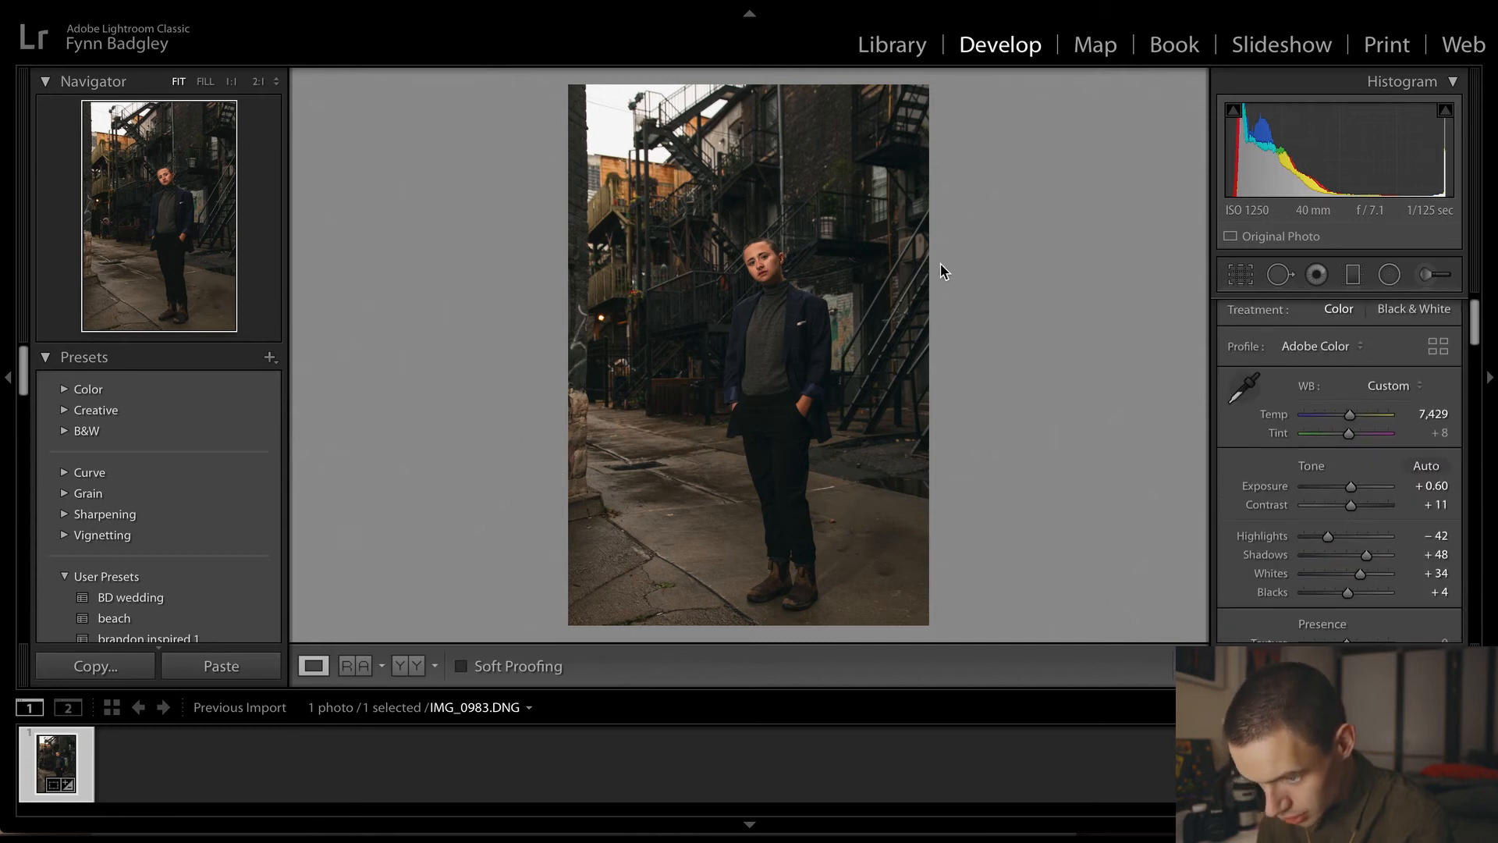
Draw a slightly tilted graduated filter from the ground up to the subject's face, with saturation 0 and exposure 0.83
left_click(788, 295)
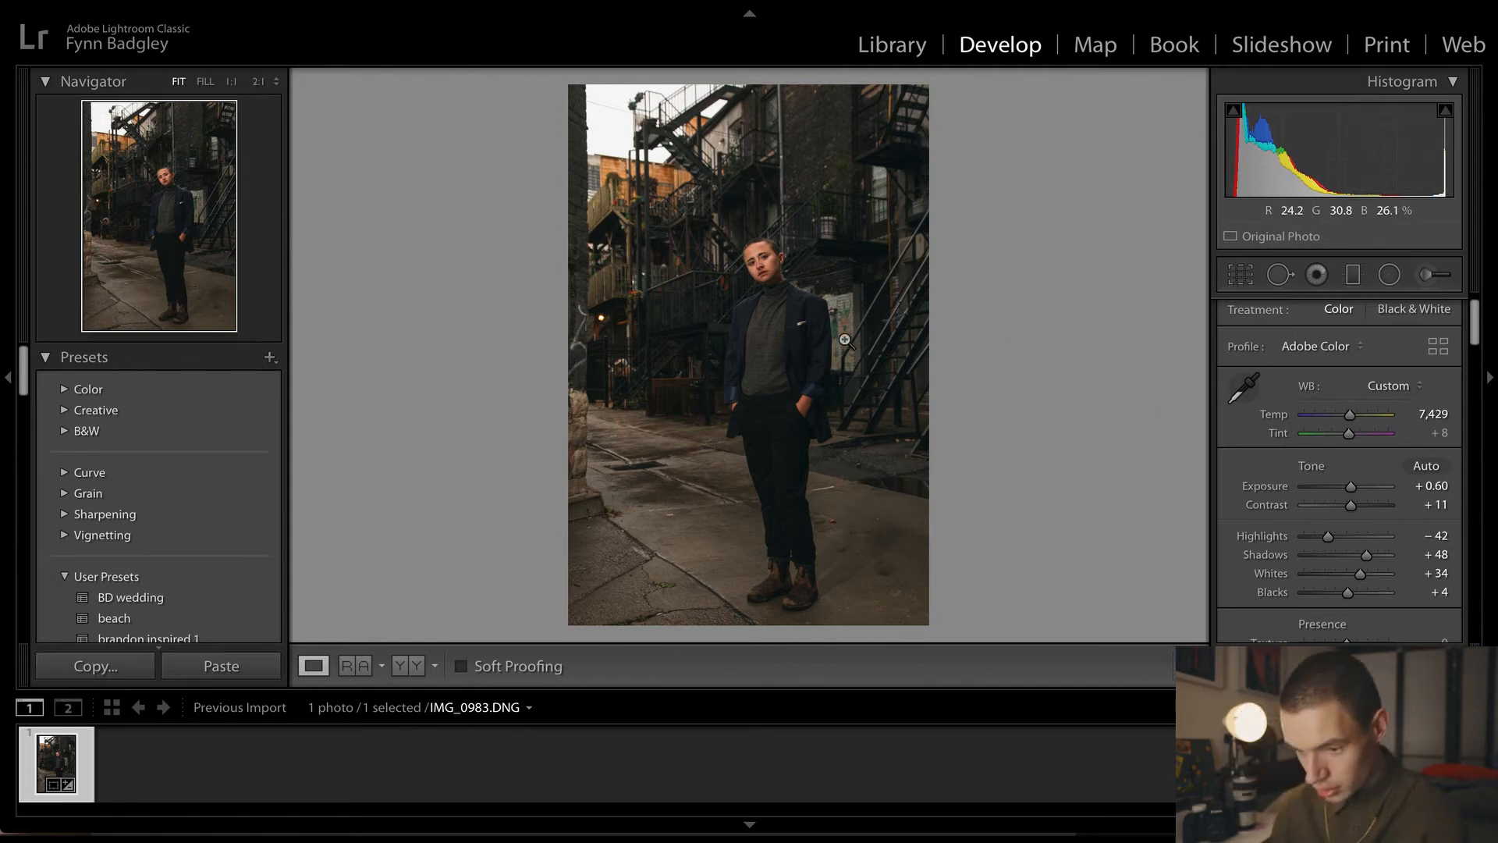
left_click(1353, 277)
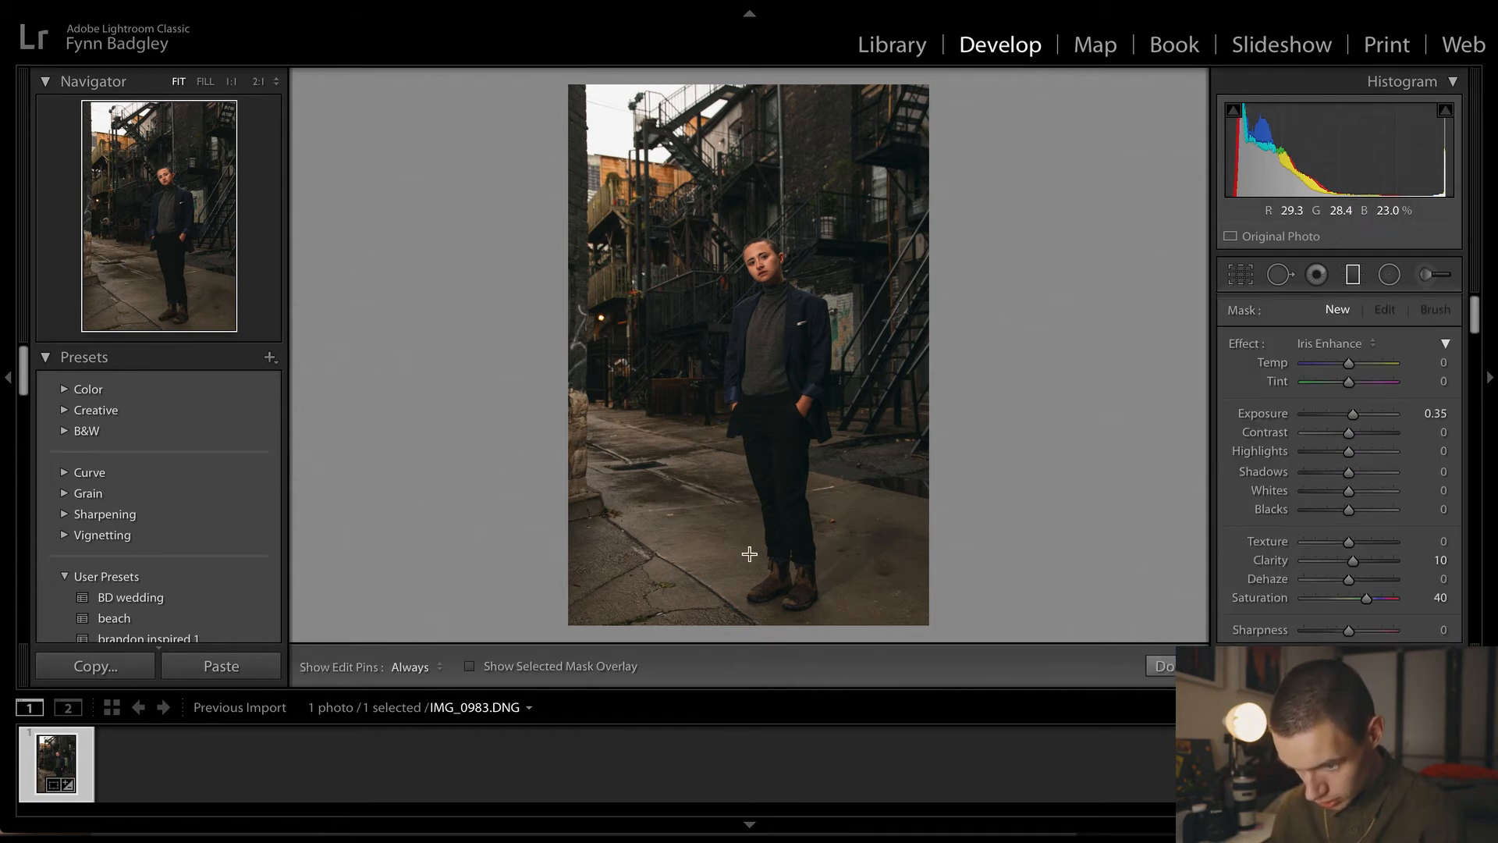
left_click_drag(704, 628, 763, 279)
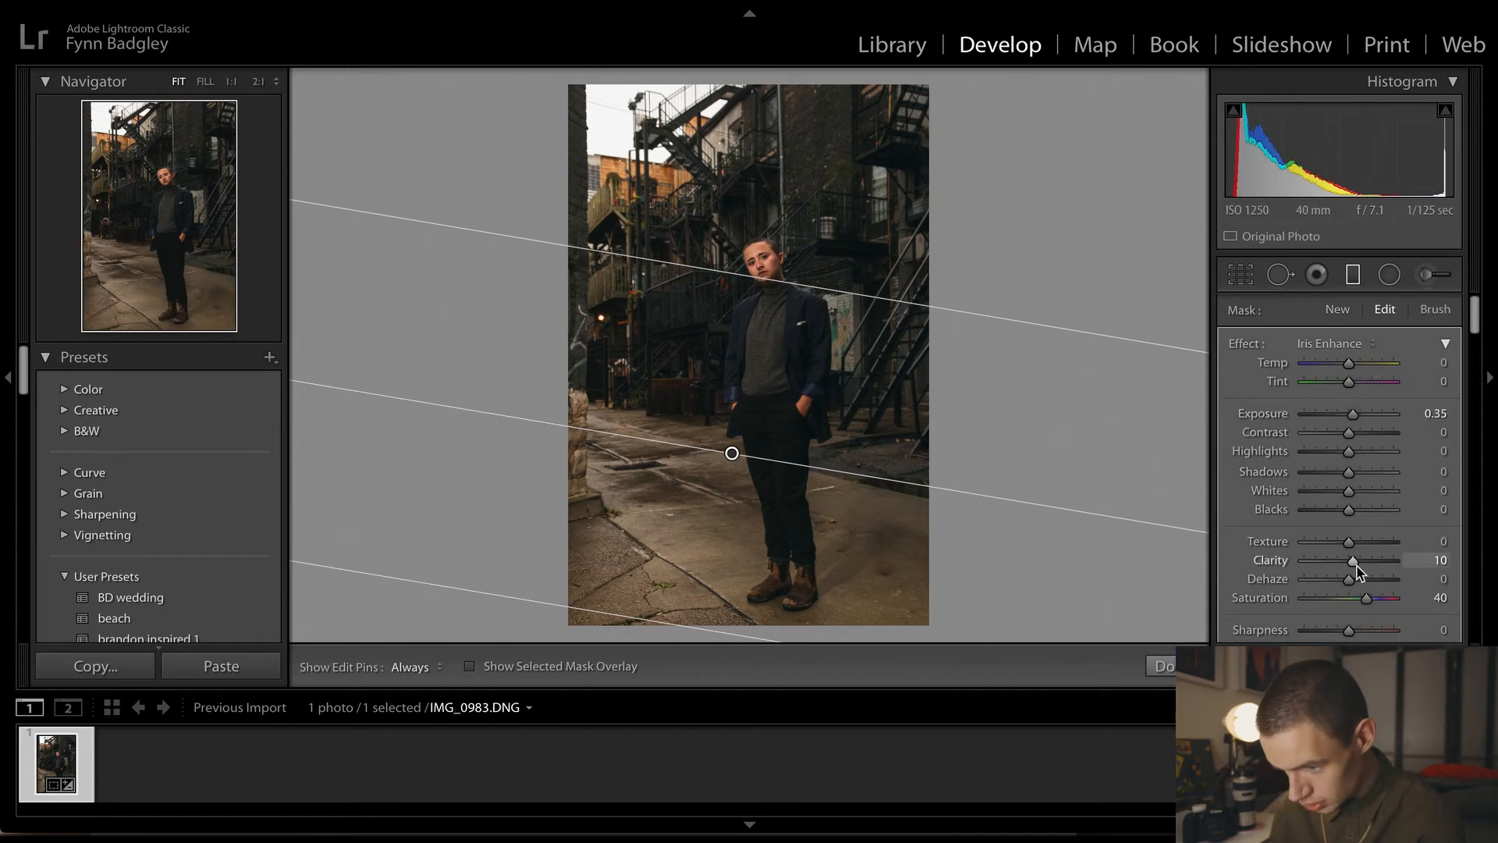
left_click_drag(1366, 597, 1350, 601)
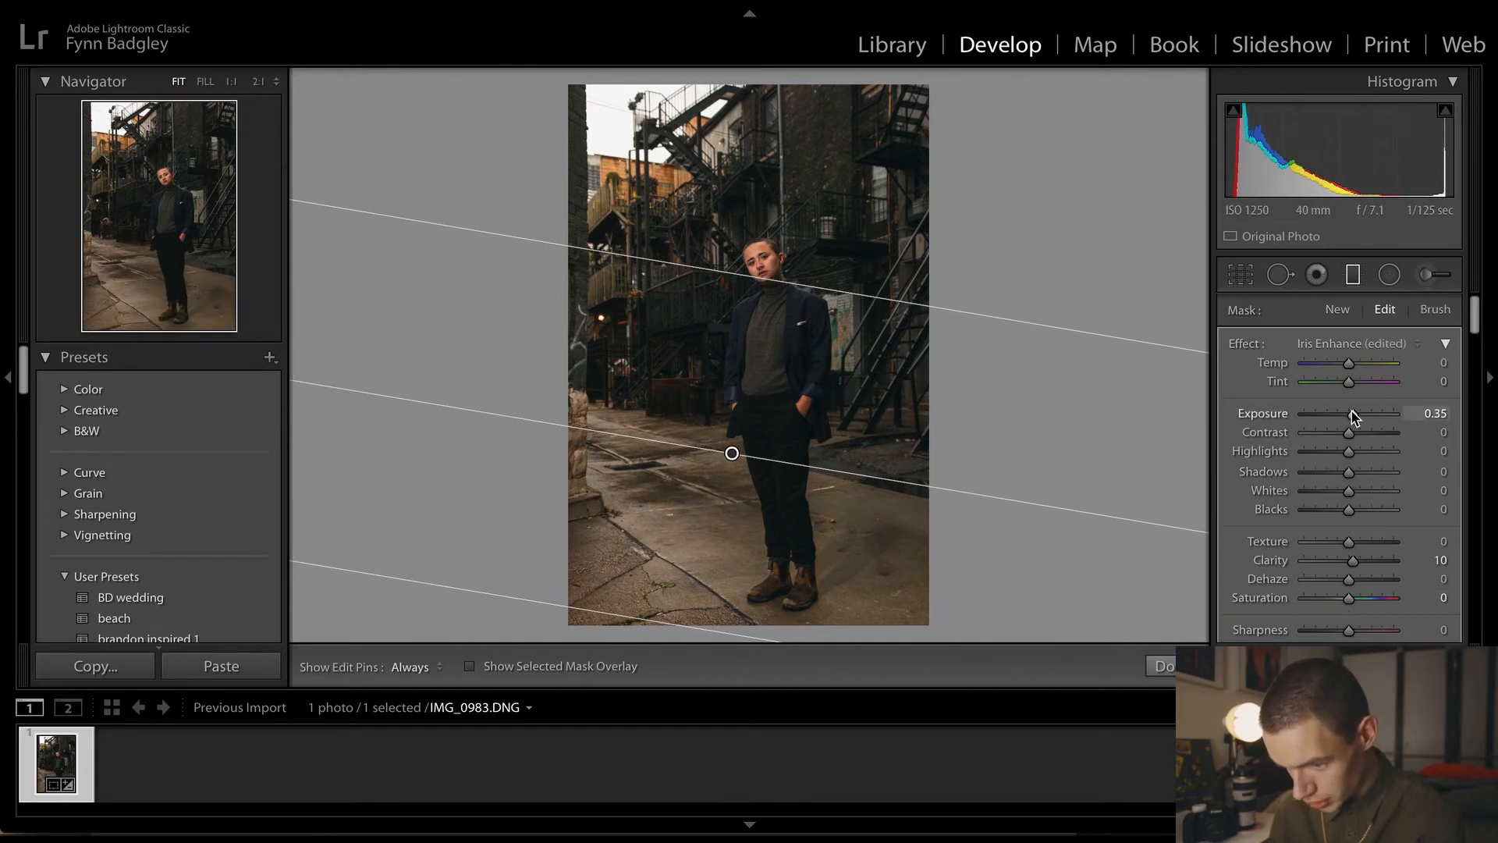
left_click_drag(1353, 414, 1354, 414)
Move the graduated filter up to the subject's waist area, widen its lower transition past the photo's bottom edge, and finish editing it
left_click_drag(732, 451, 762, 389)
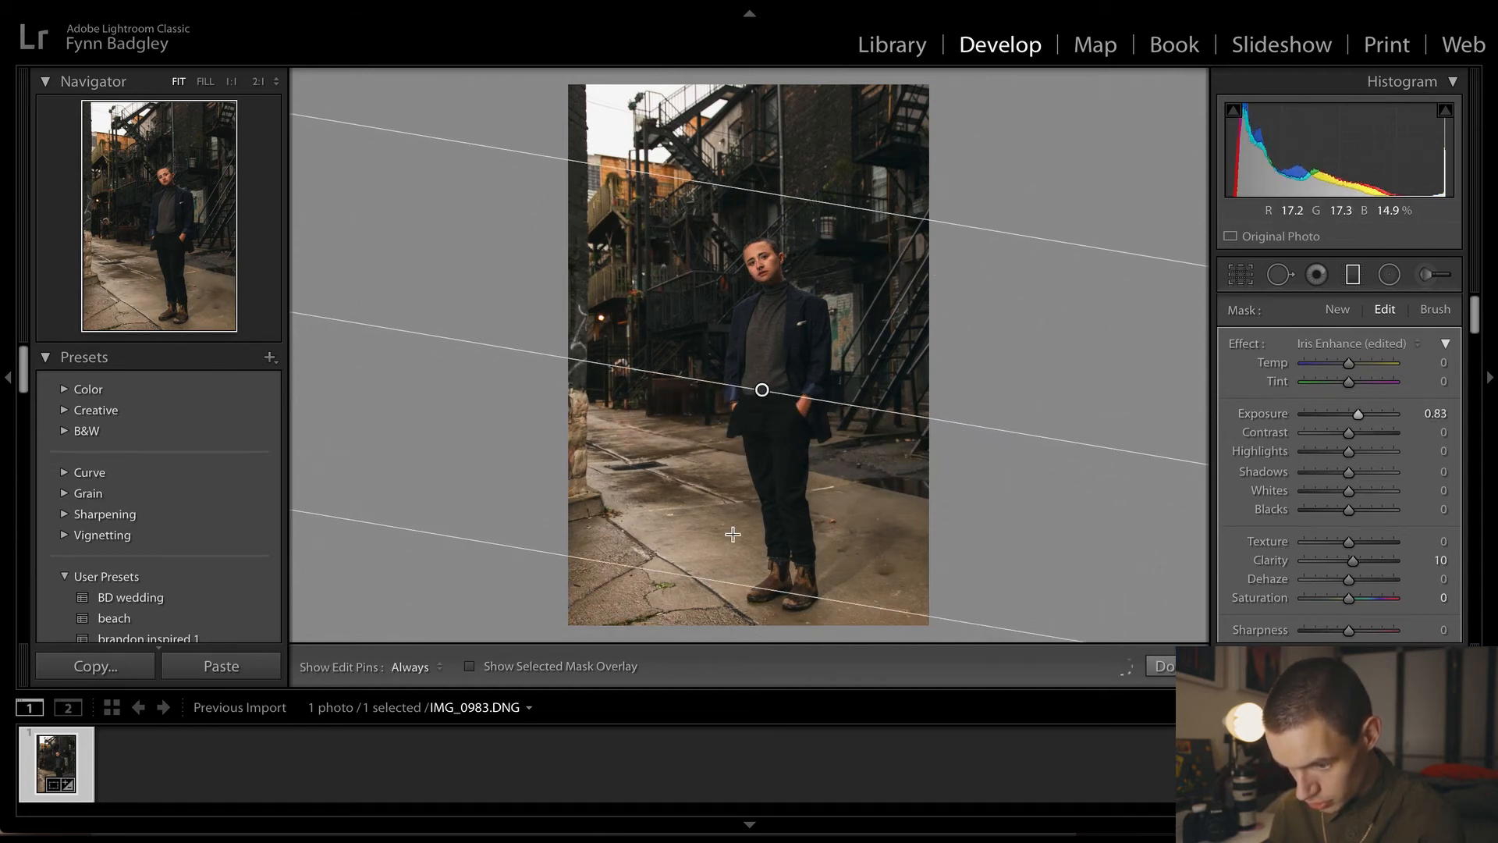
left_click_drag(731, 582, 722, 653)
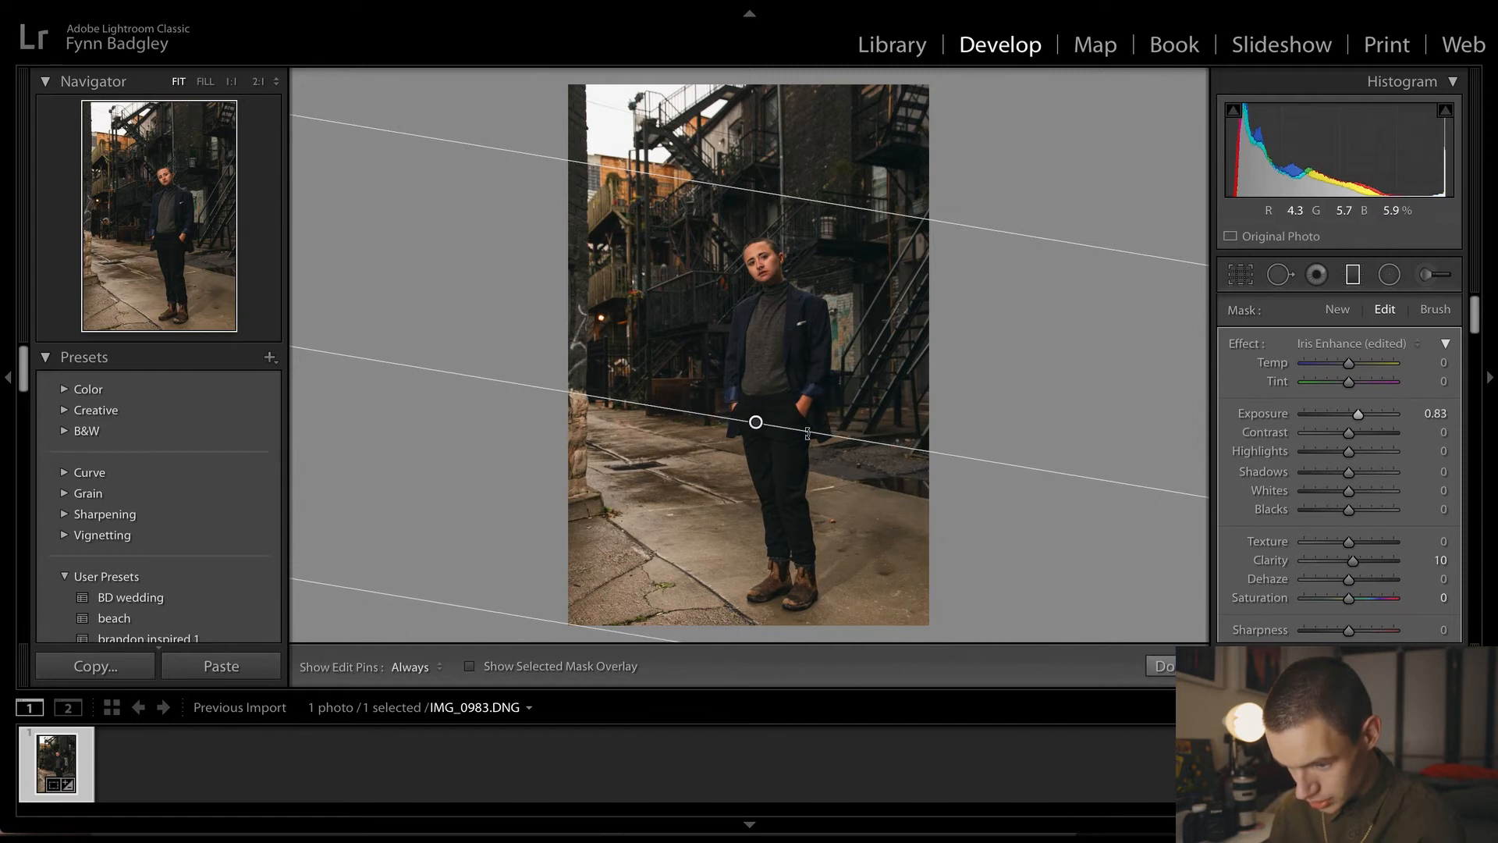
left_click(1352, 275)
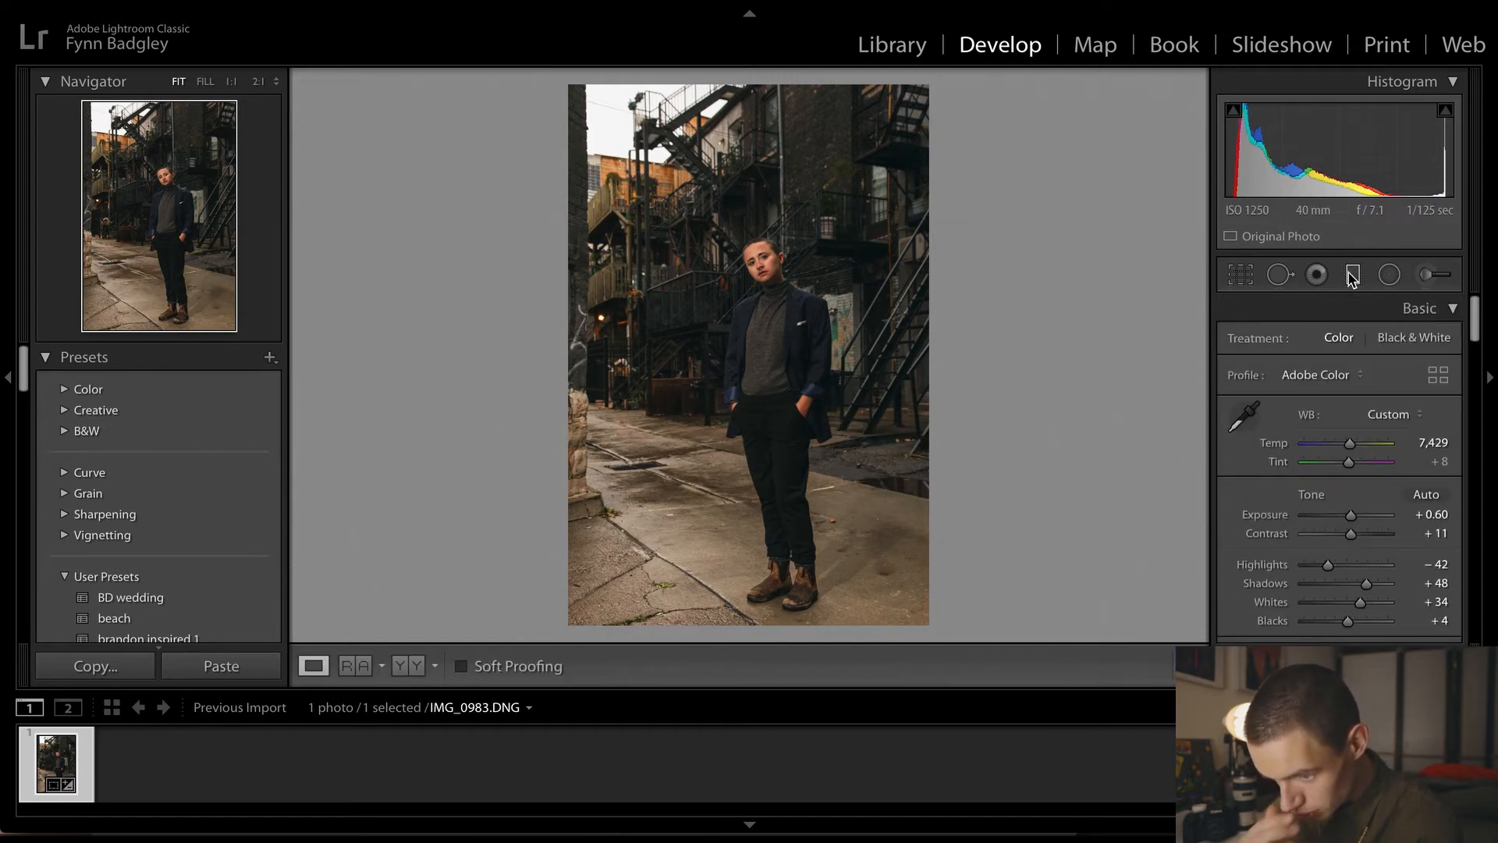
Shift the white balance tint to -4 and inspect the subject's face up close
left_click(722, 347)
left_click_drag(816, 311, 763, 471)
left_click(826, 434)
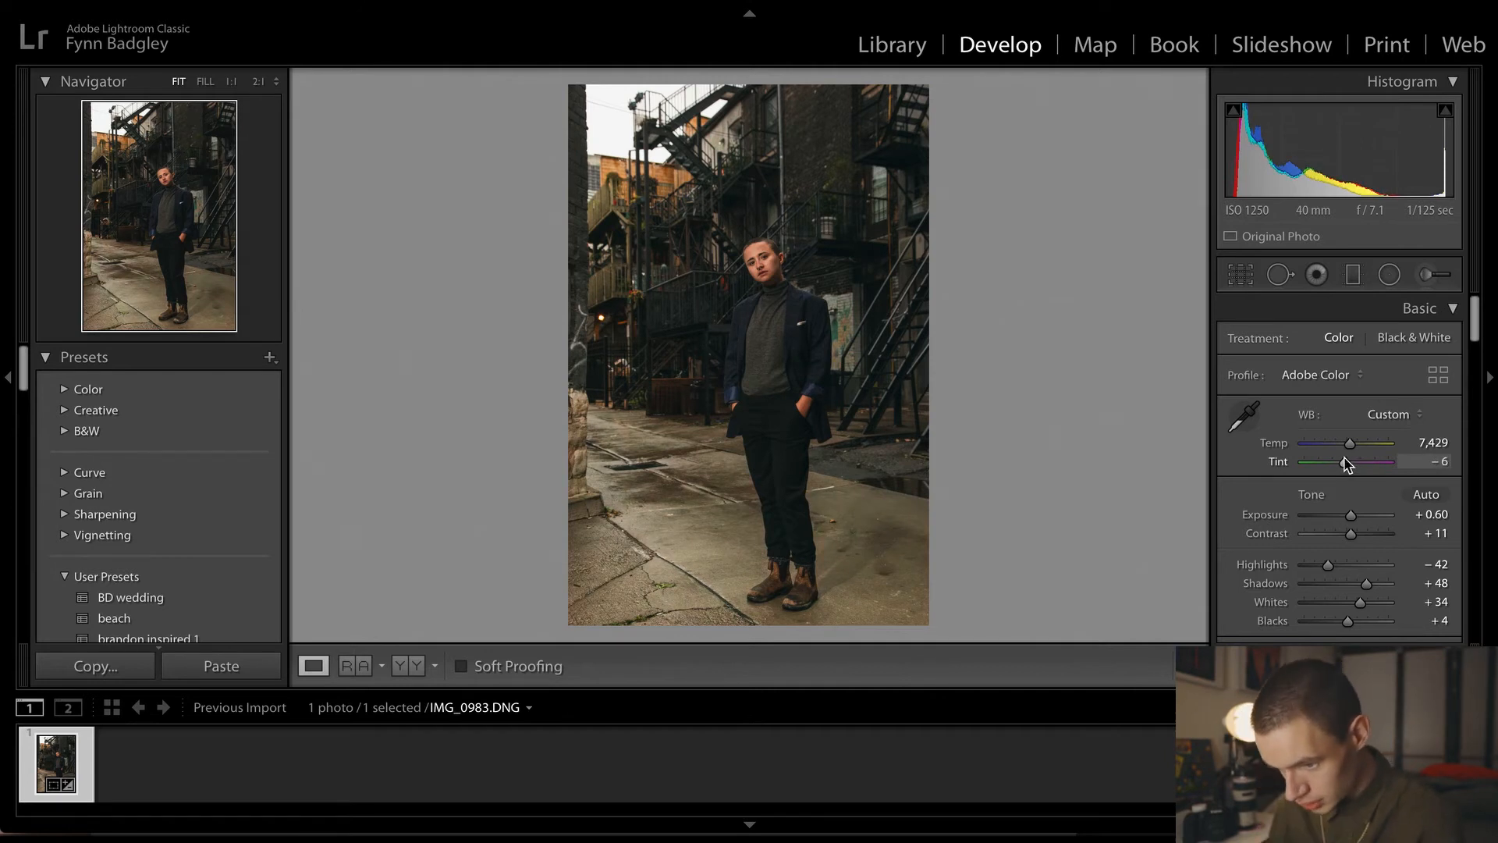
left_click(1430, 462)
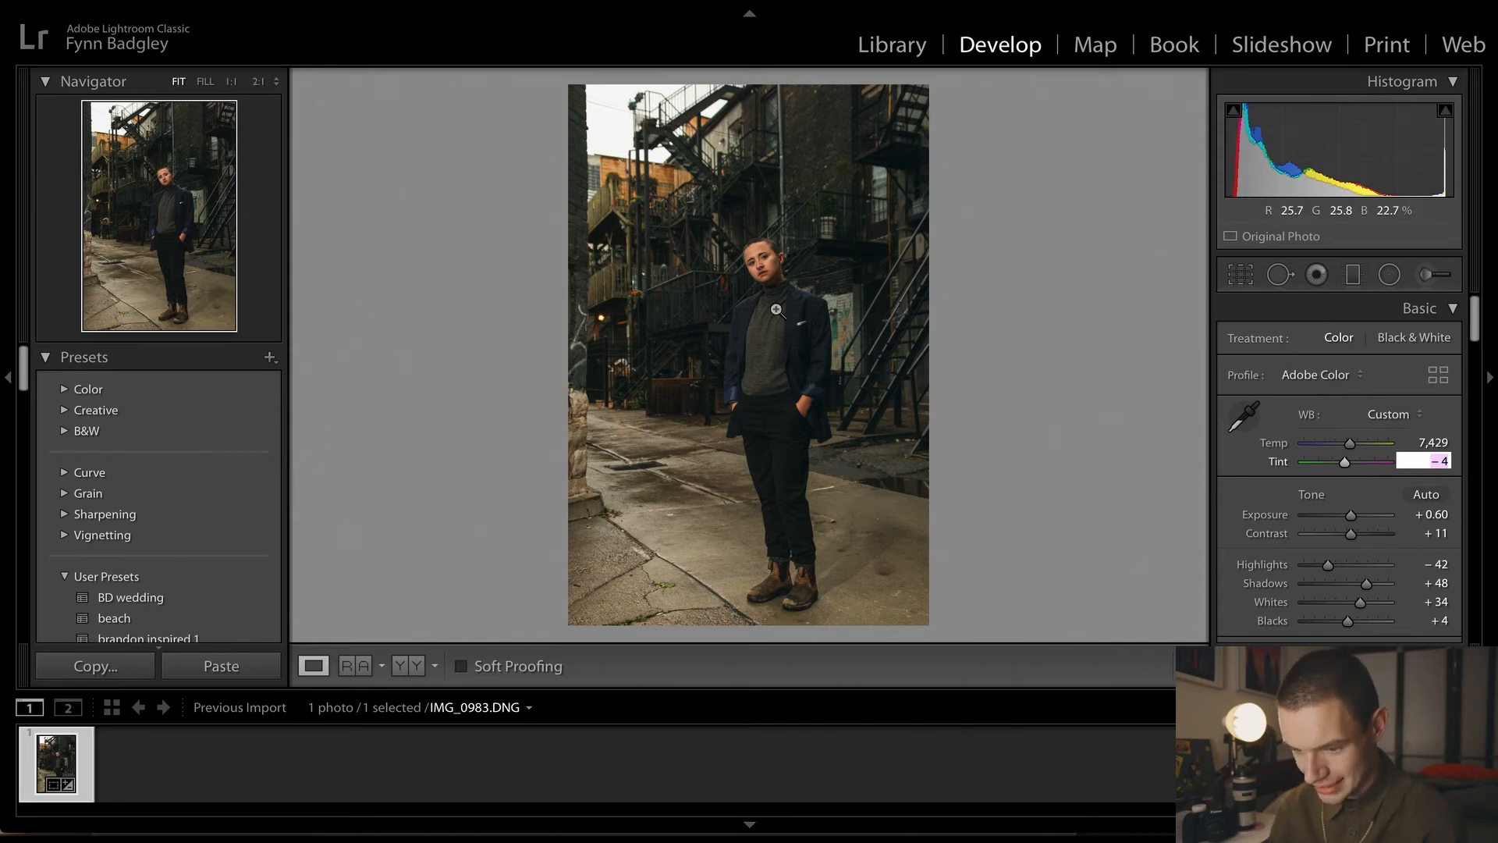
left_click(758, 253)
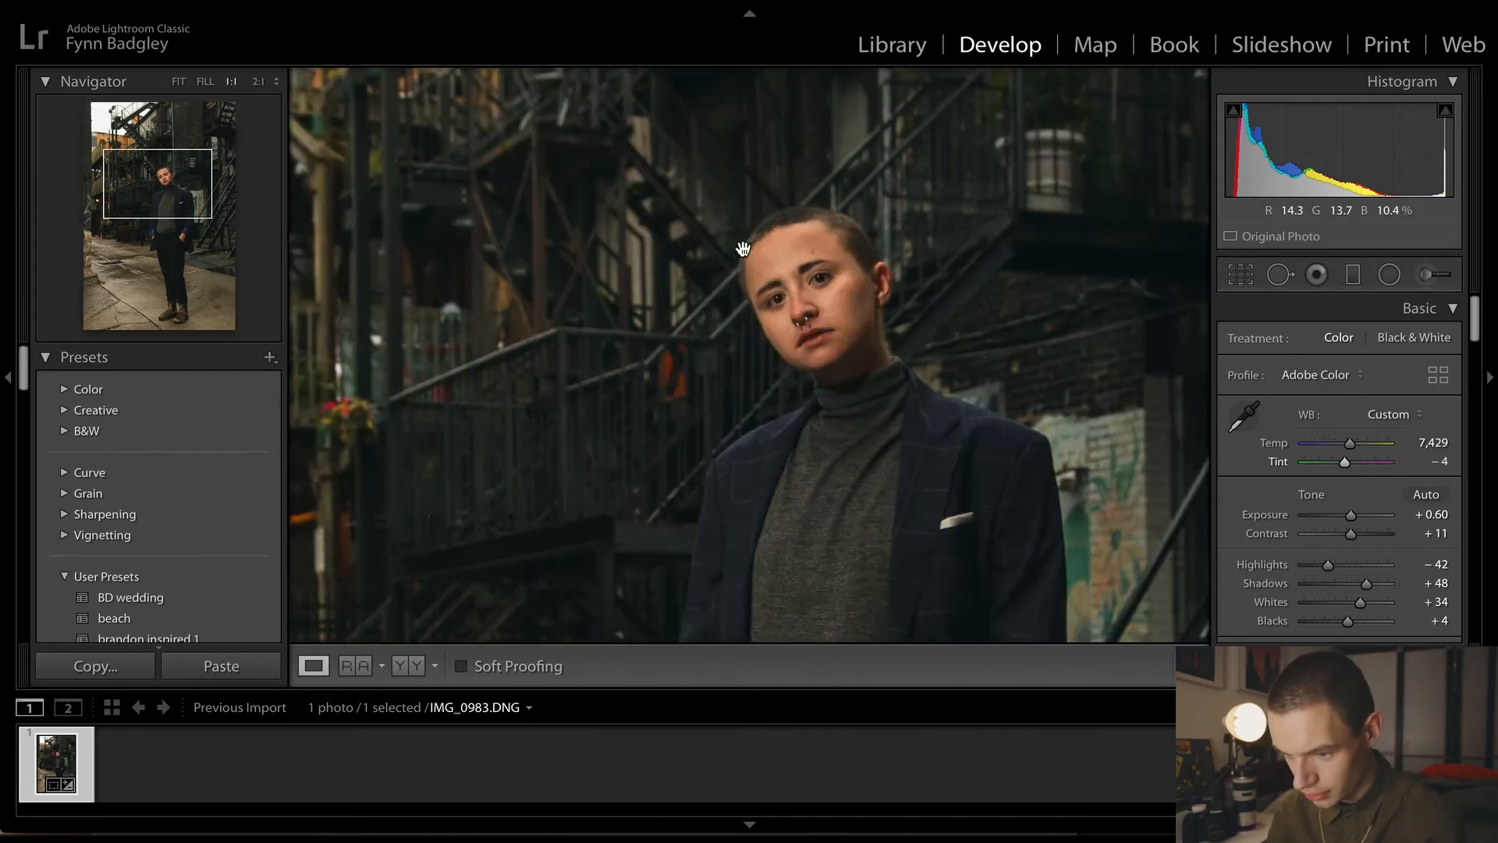
left_click(967, 417)
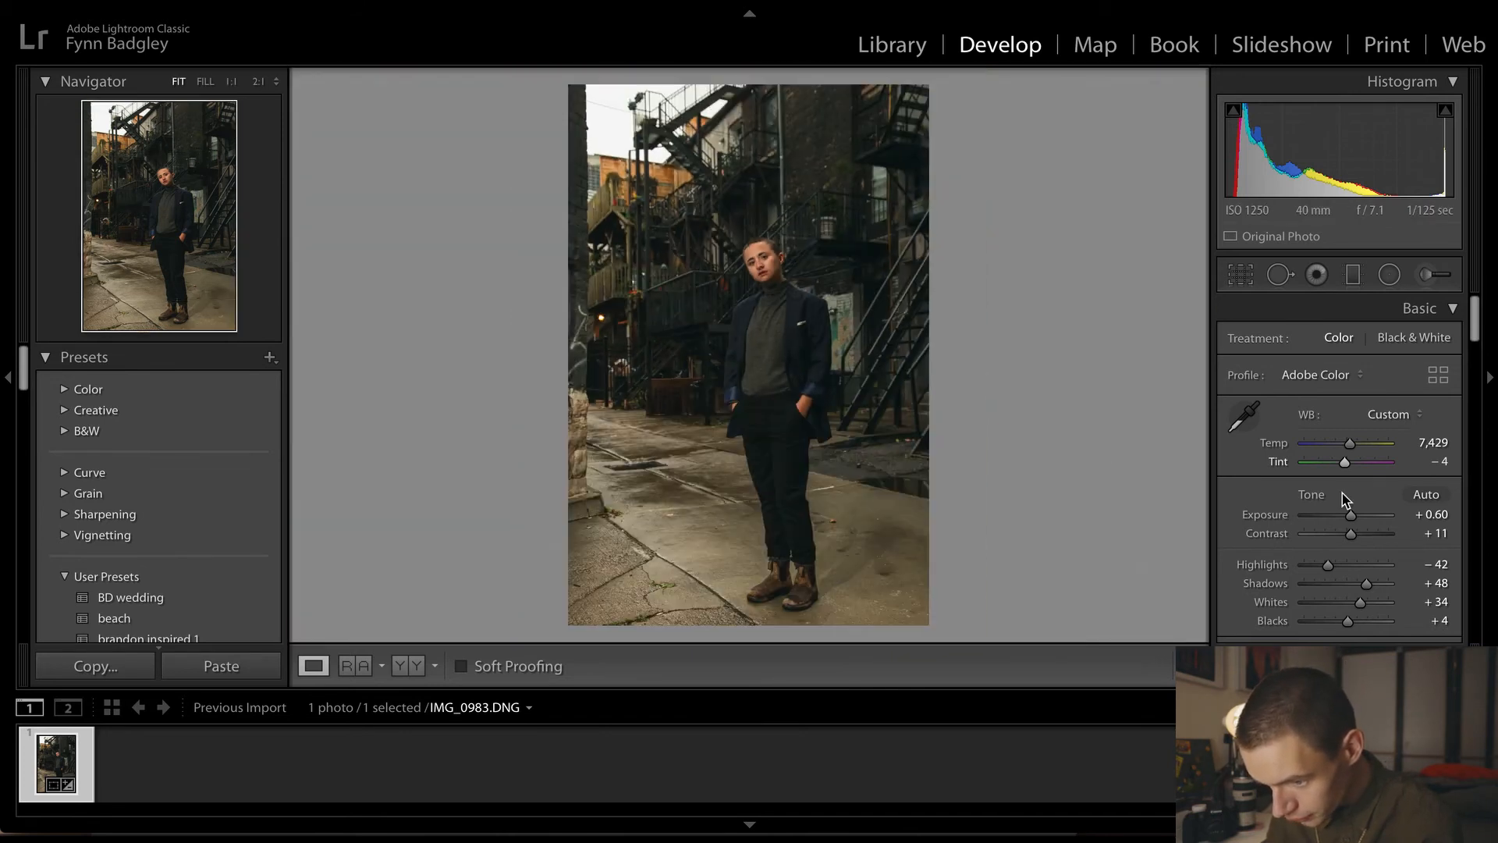
Try a luminance noise reduction of 8 on the photo, and undo it
scroll(1346, 495, "down", 10)
scroll(1345, 499, "down", 10)
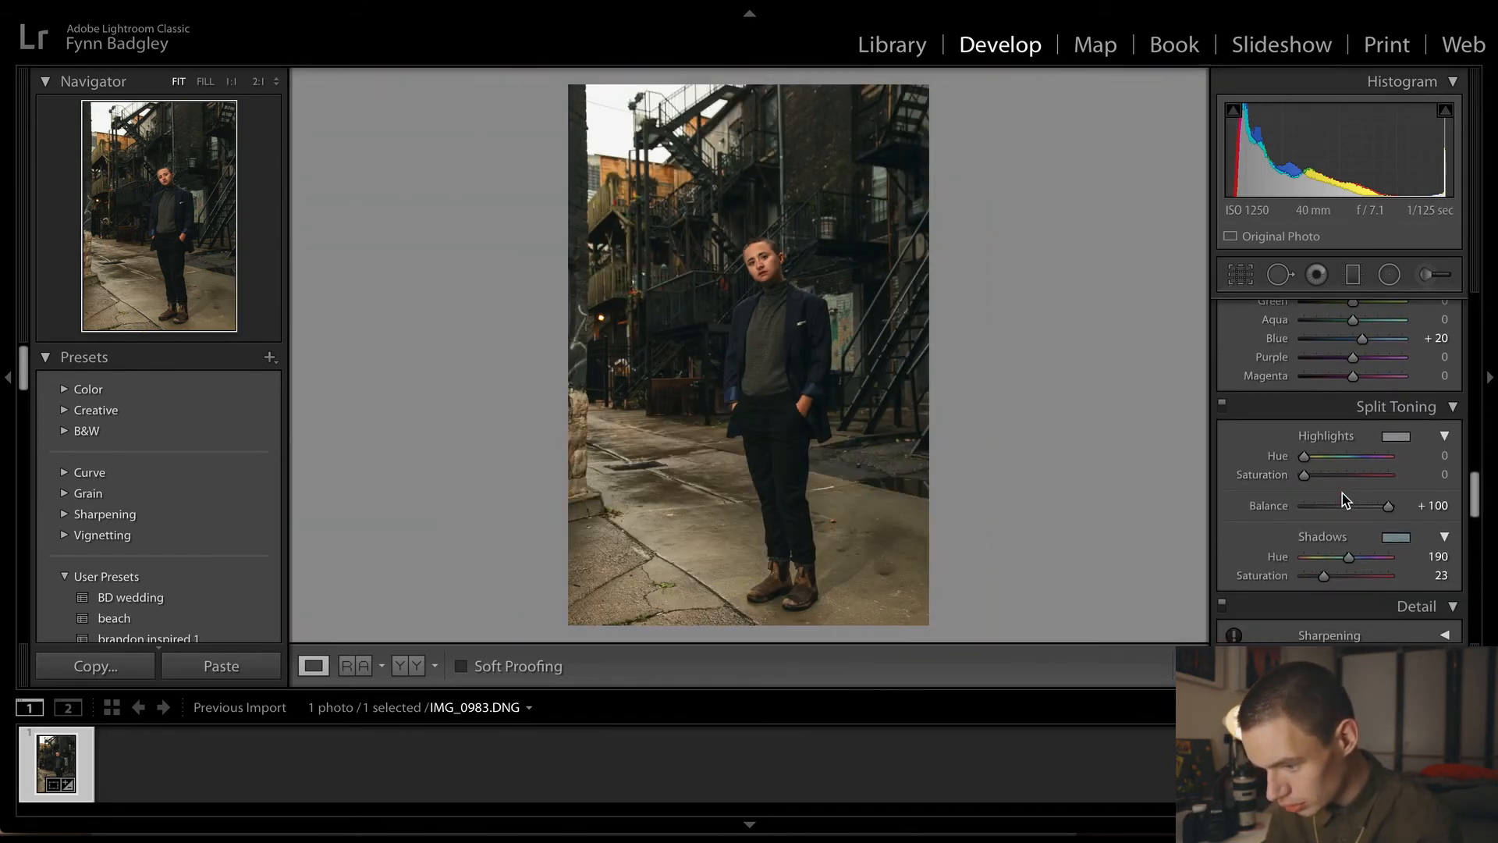
scroll(1344, 500, "down", 1)
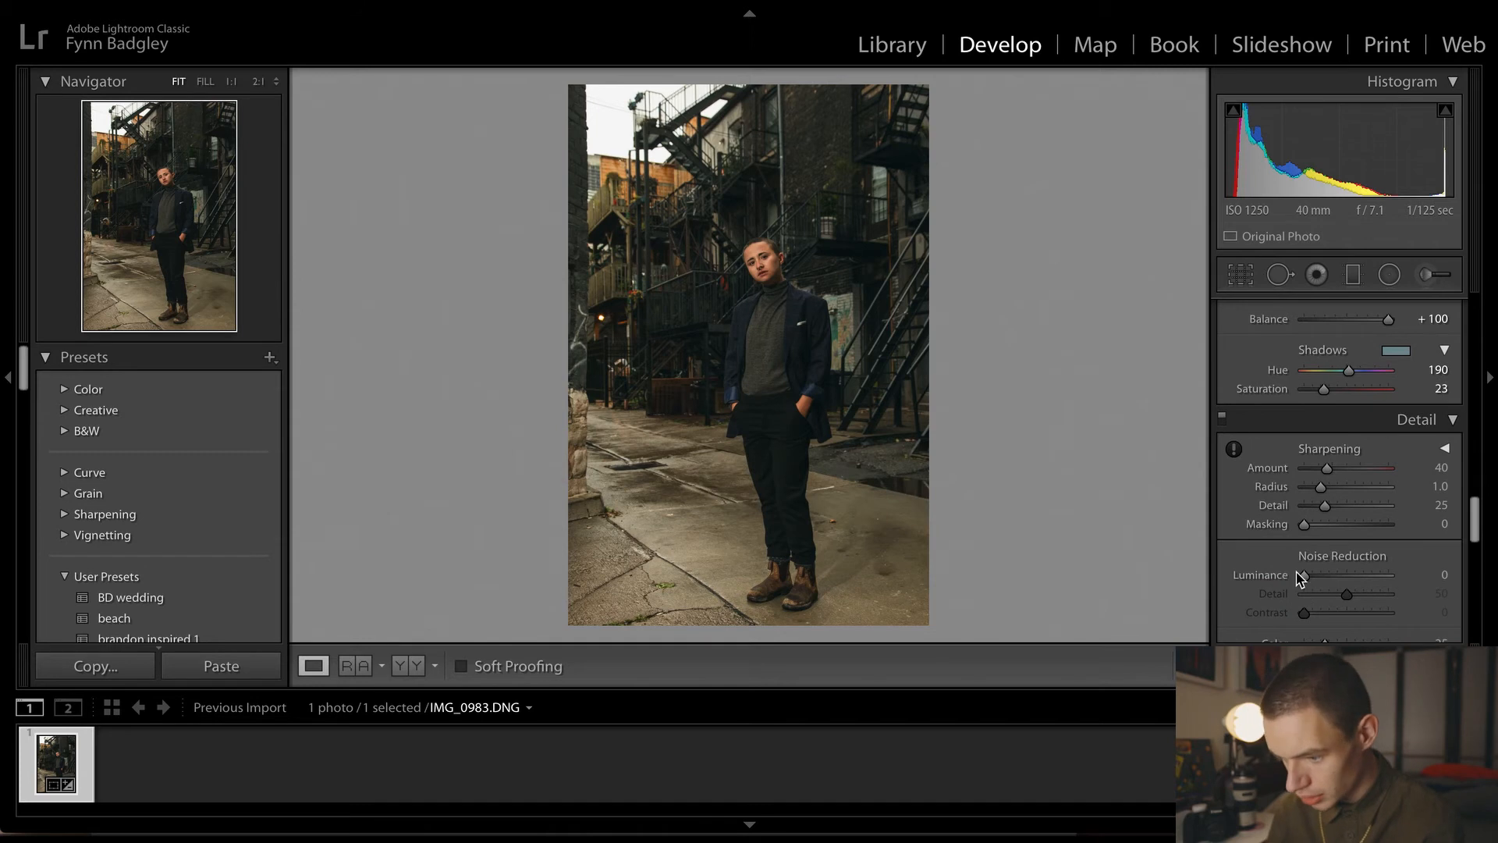
left_click_drag(1304, 576, 1311, 577)
key("ctrl+z")
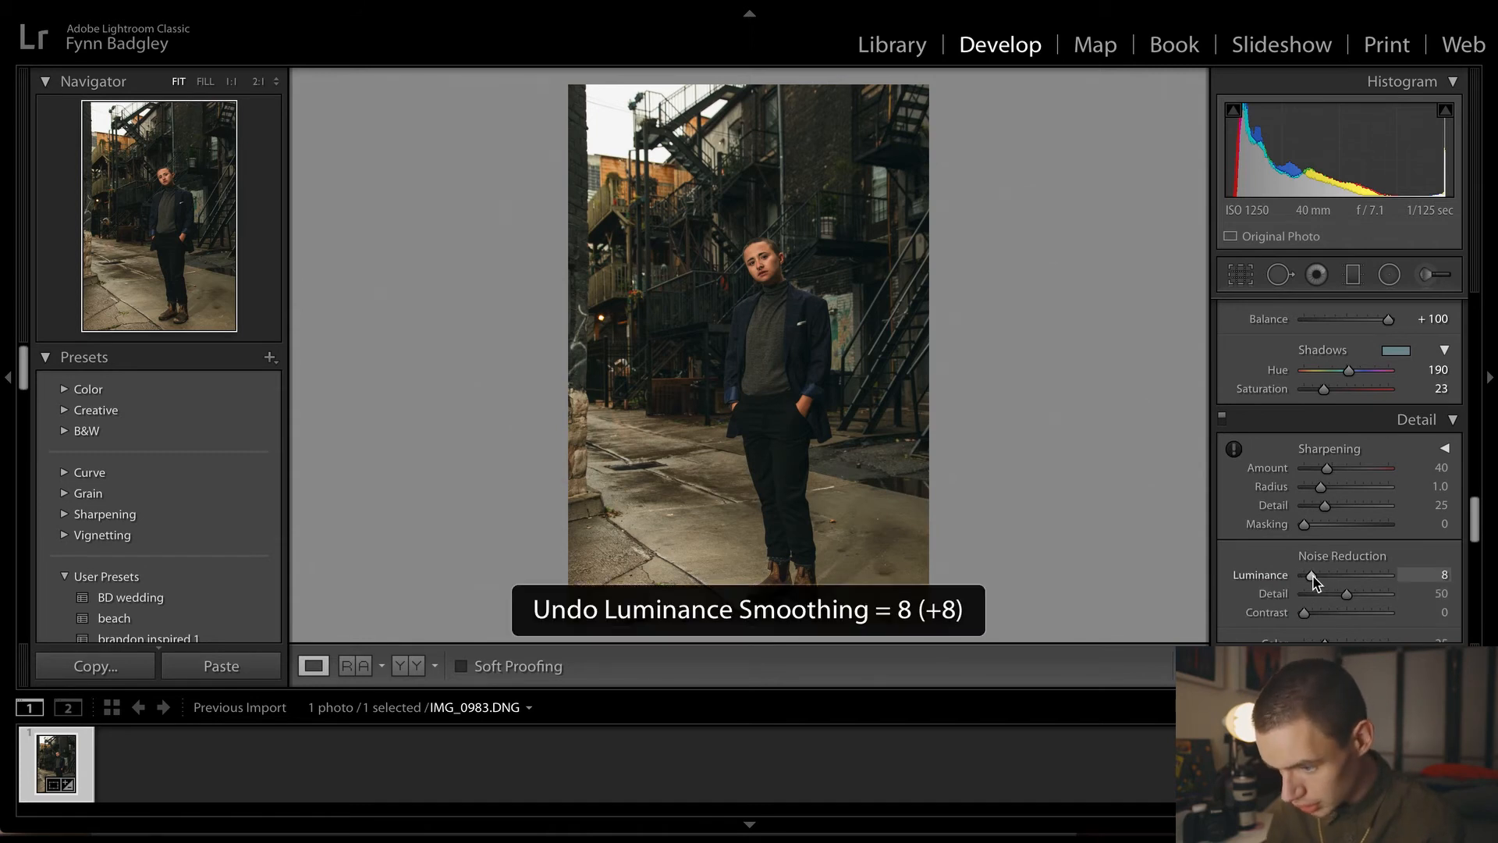
Add a post-crop vignette with amount -21, midpoint 20 and feather 84, and check the subject's face up close
scroll(1327, 484, "down", 5)
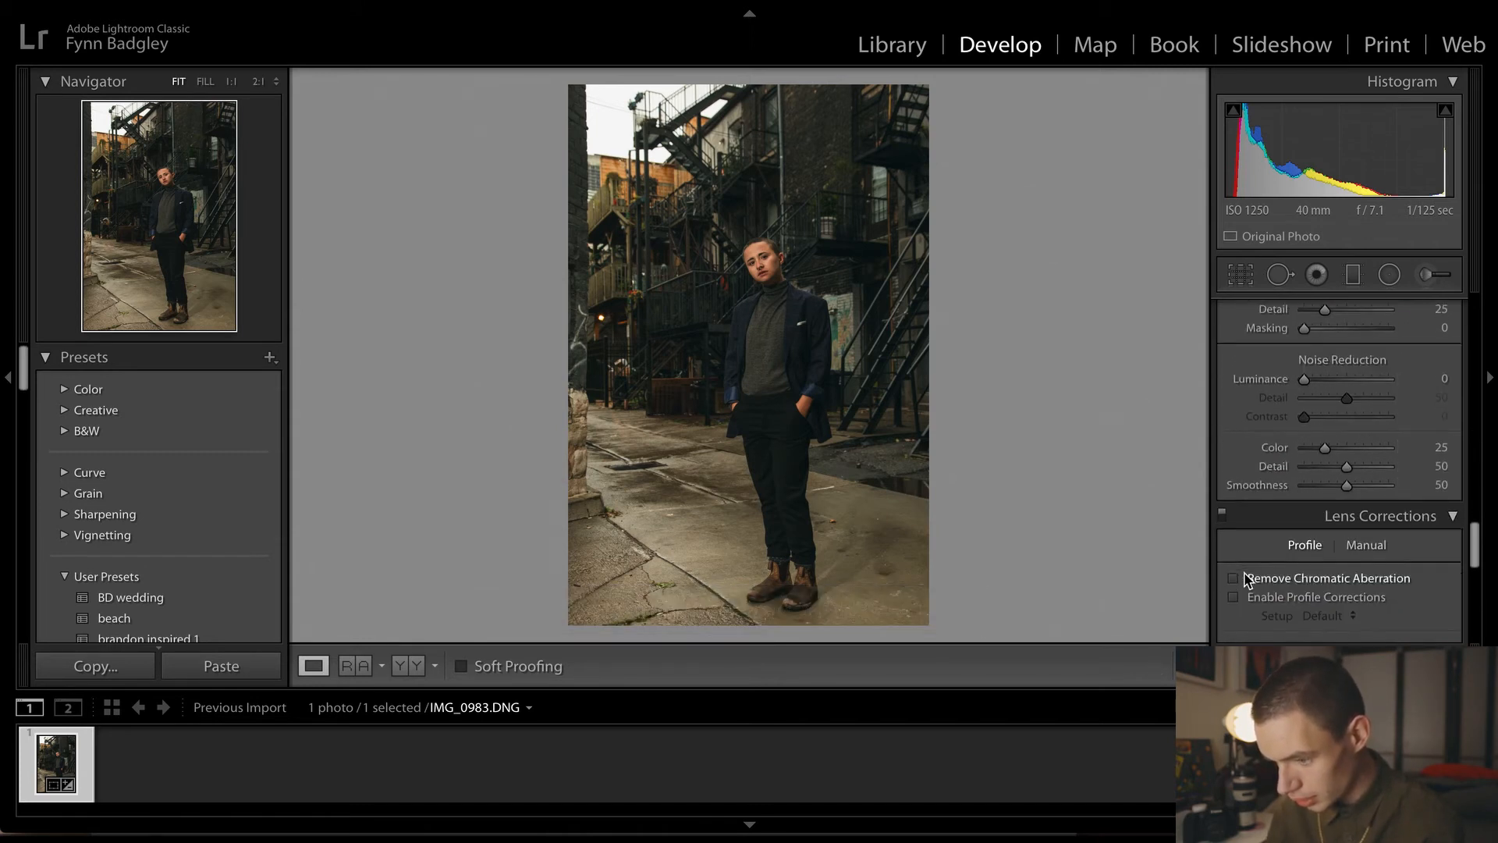
scroll(1323, 452, "down", 8)
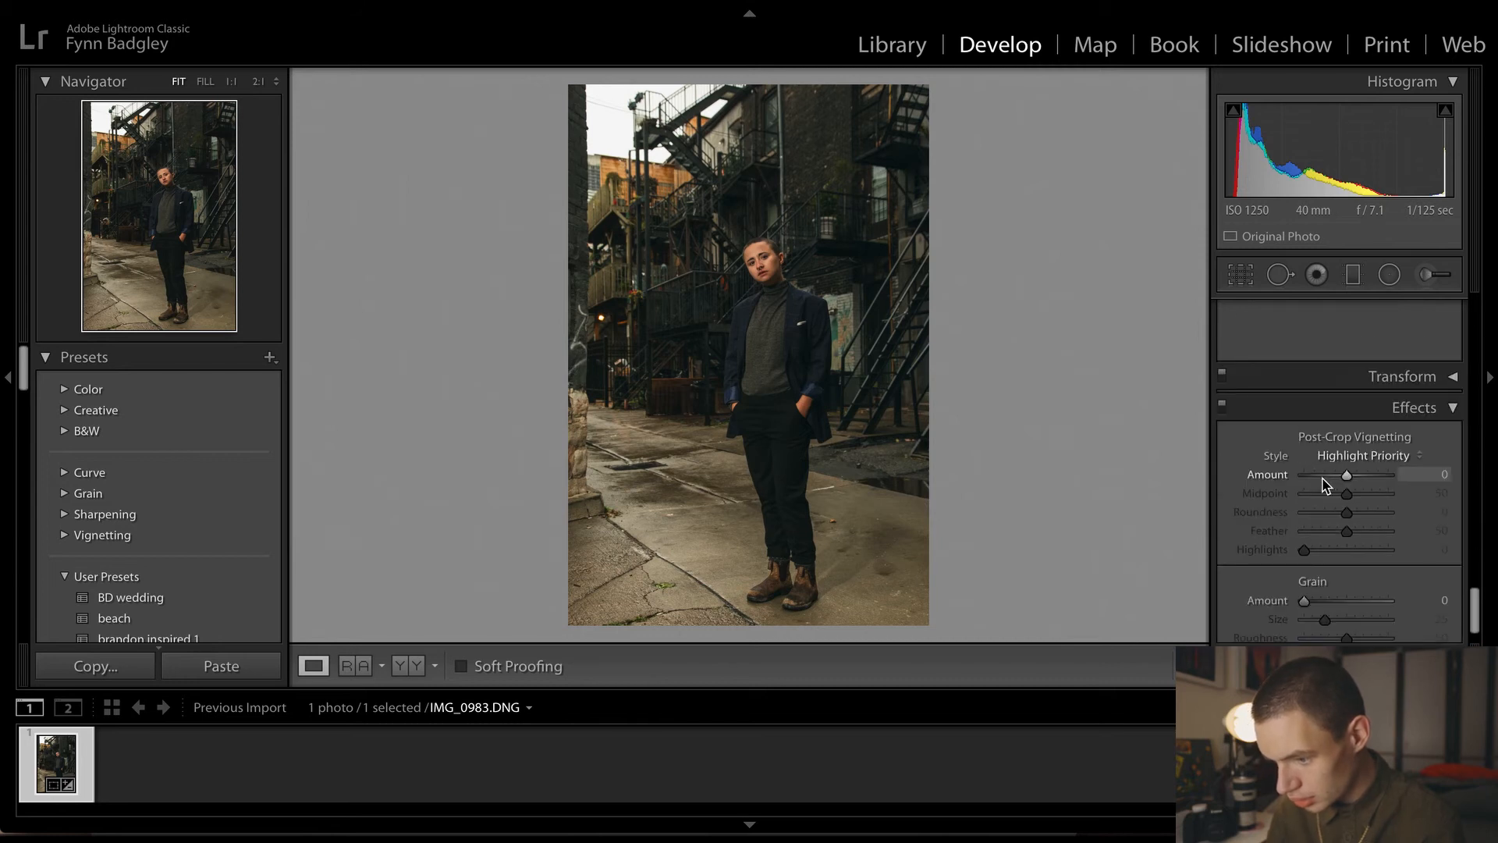
left_click_drag(1343, 482, 1337, 482)
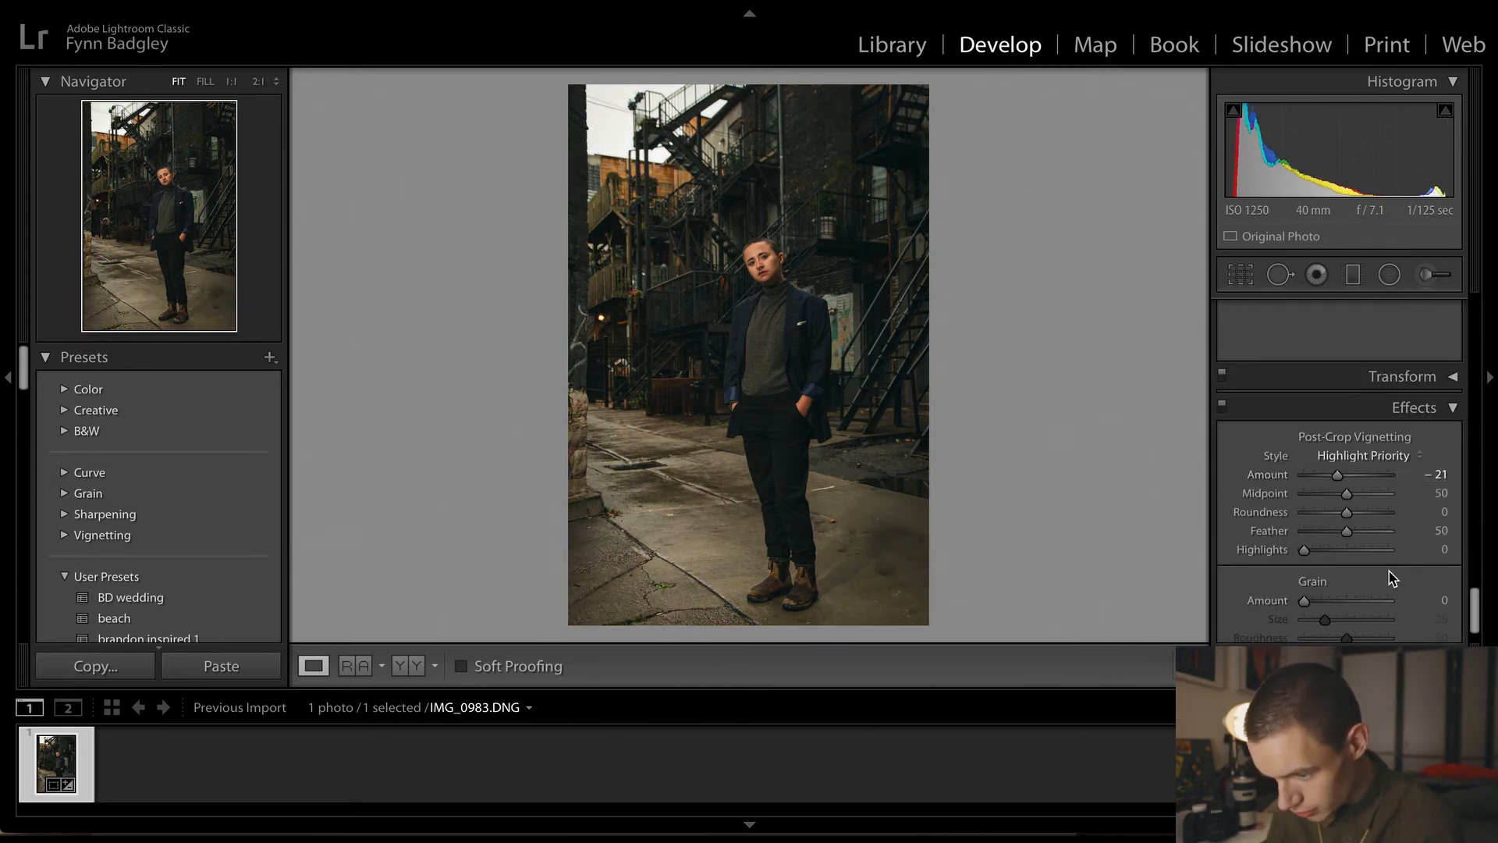
left_click_drag(1347, 531, 1328, 504)
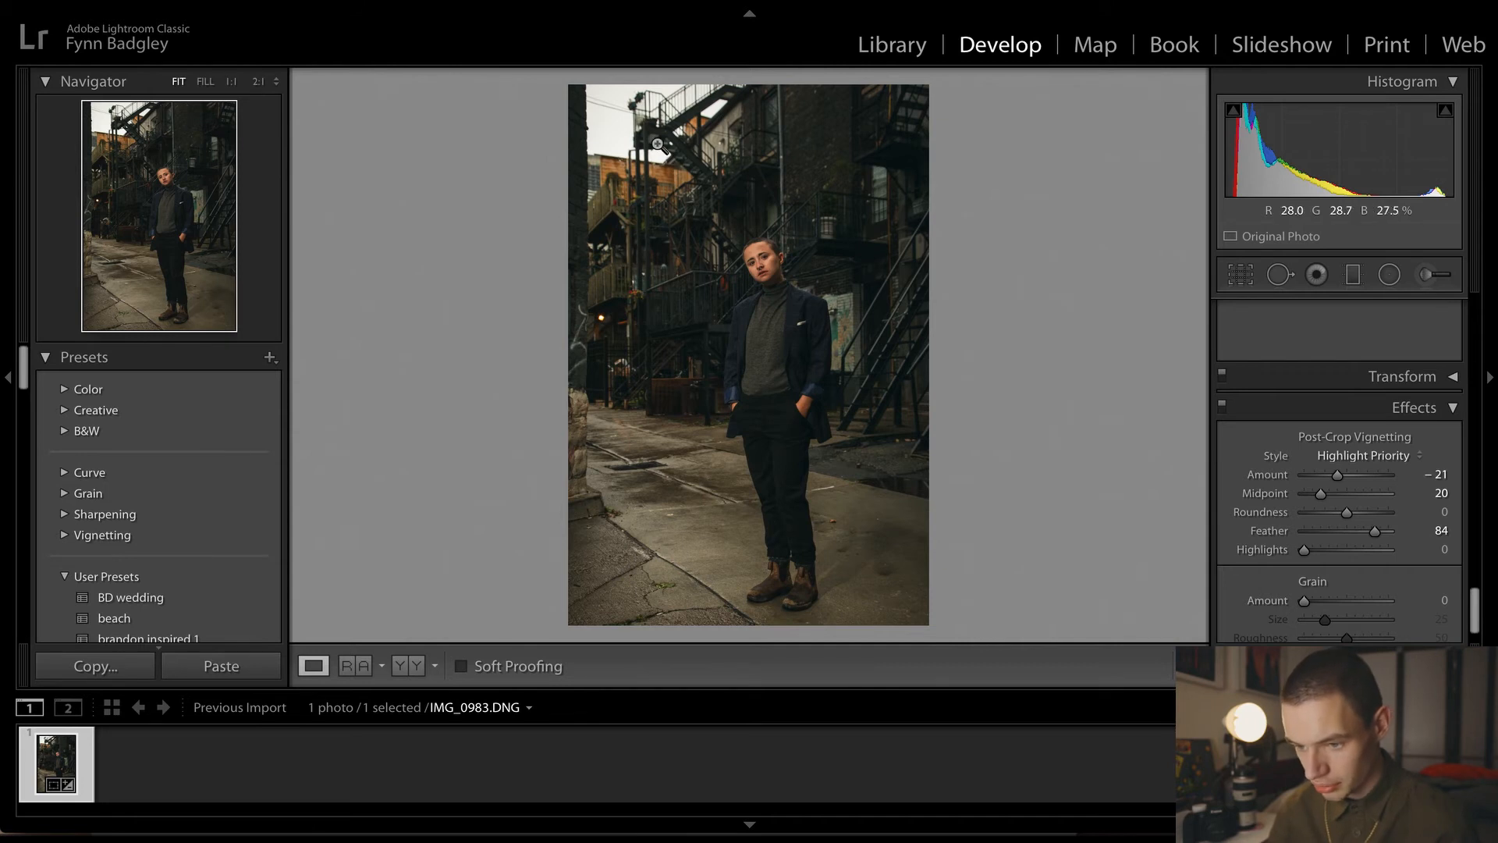
left_click(773, 267)
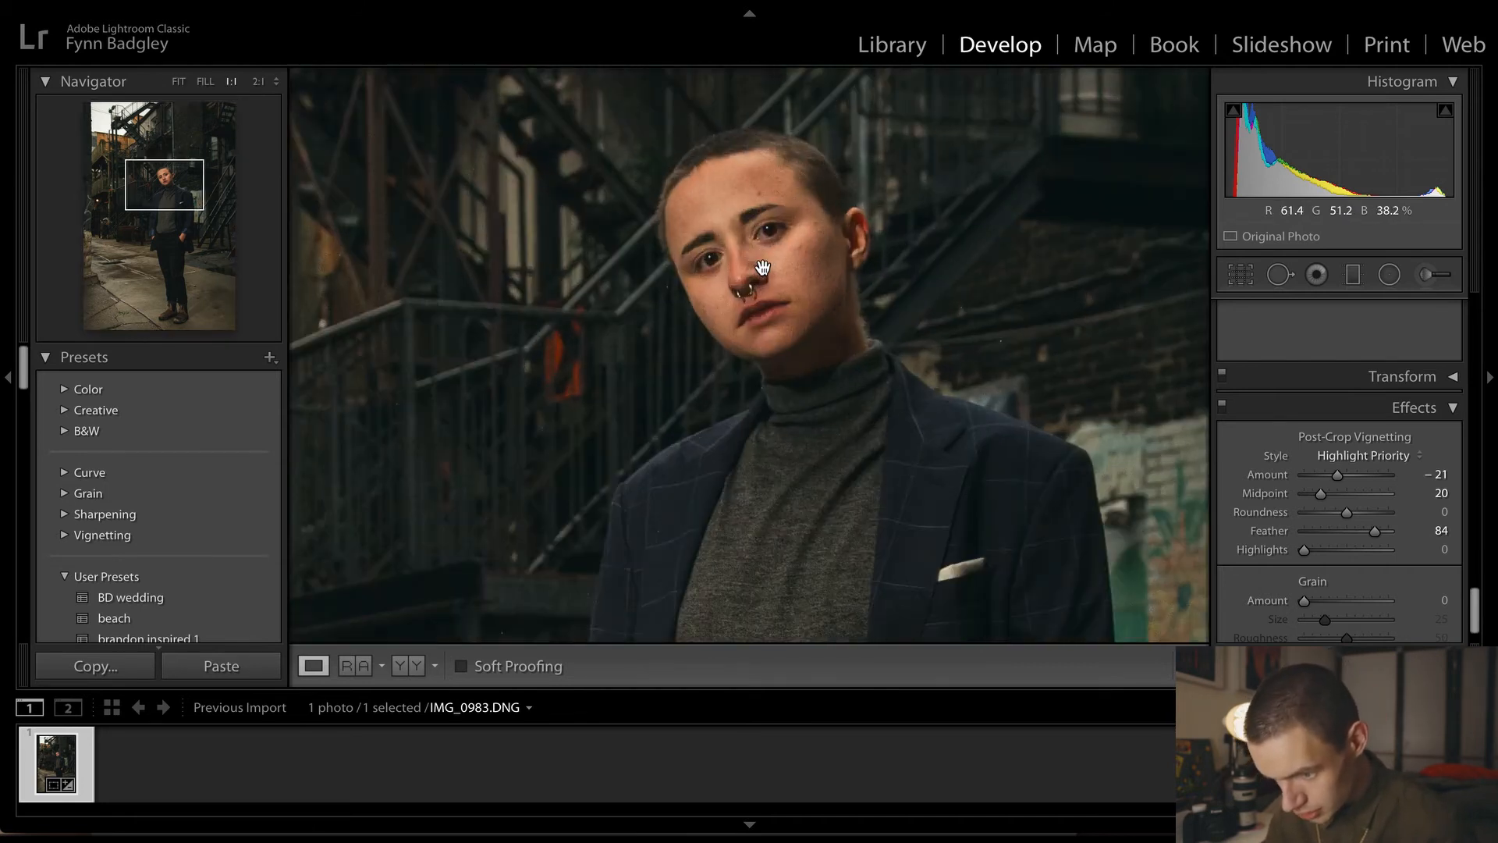
left_click(756, 424)
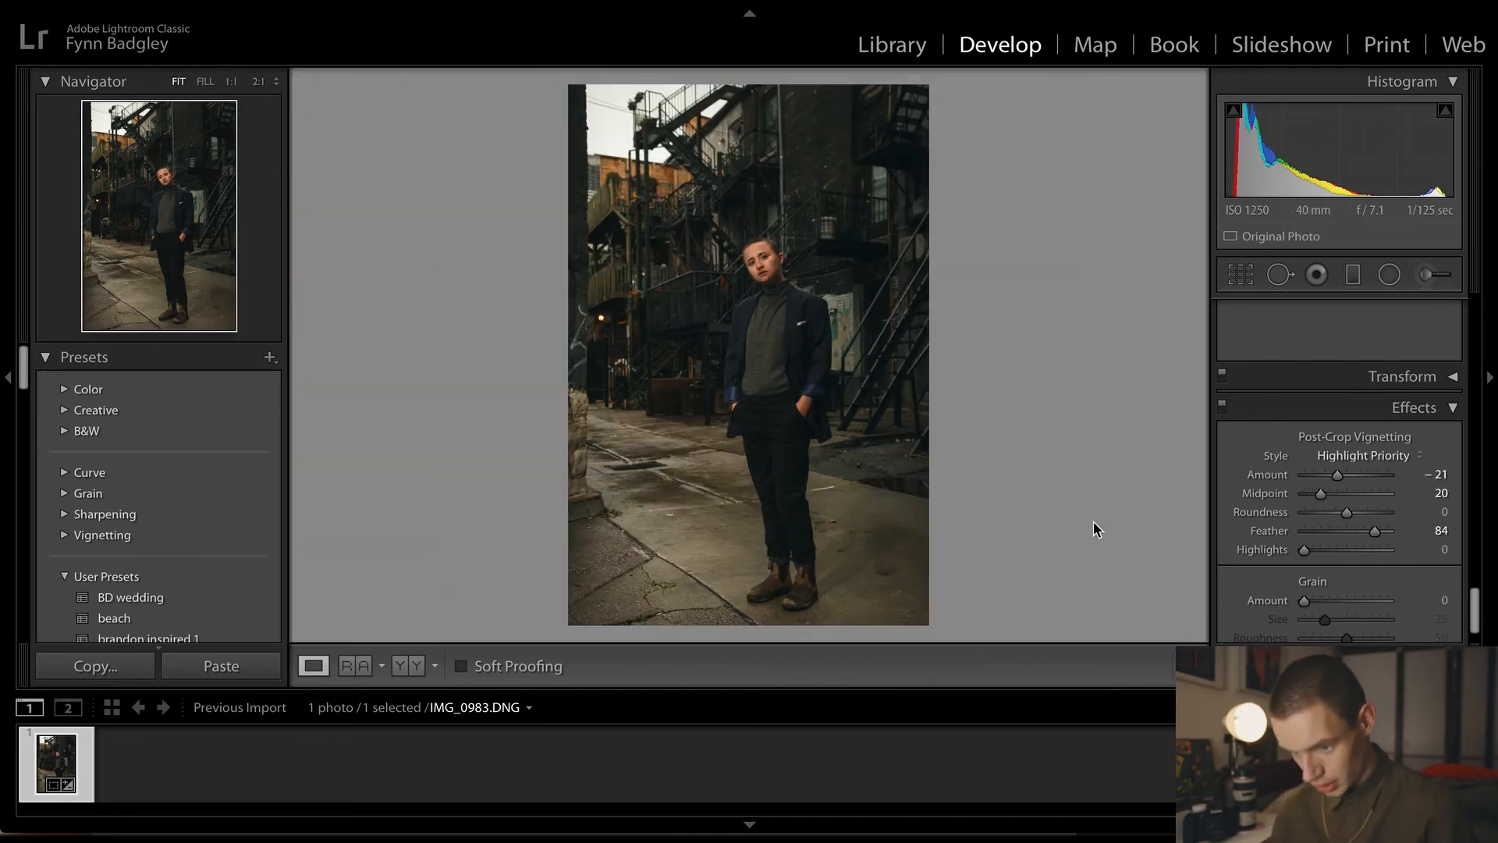
Raise the photo's overall shadows to +73 and contrast to +15
scroll(1336, 496, "up", 15)
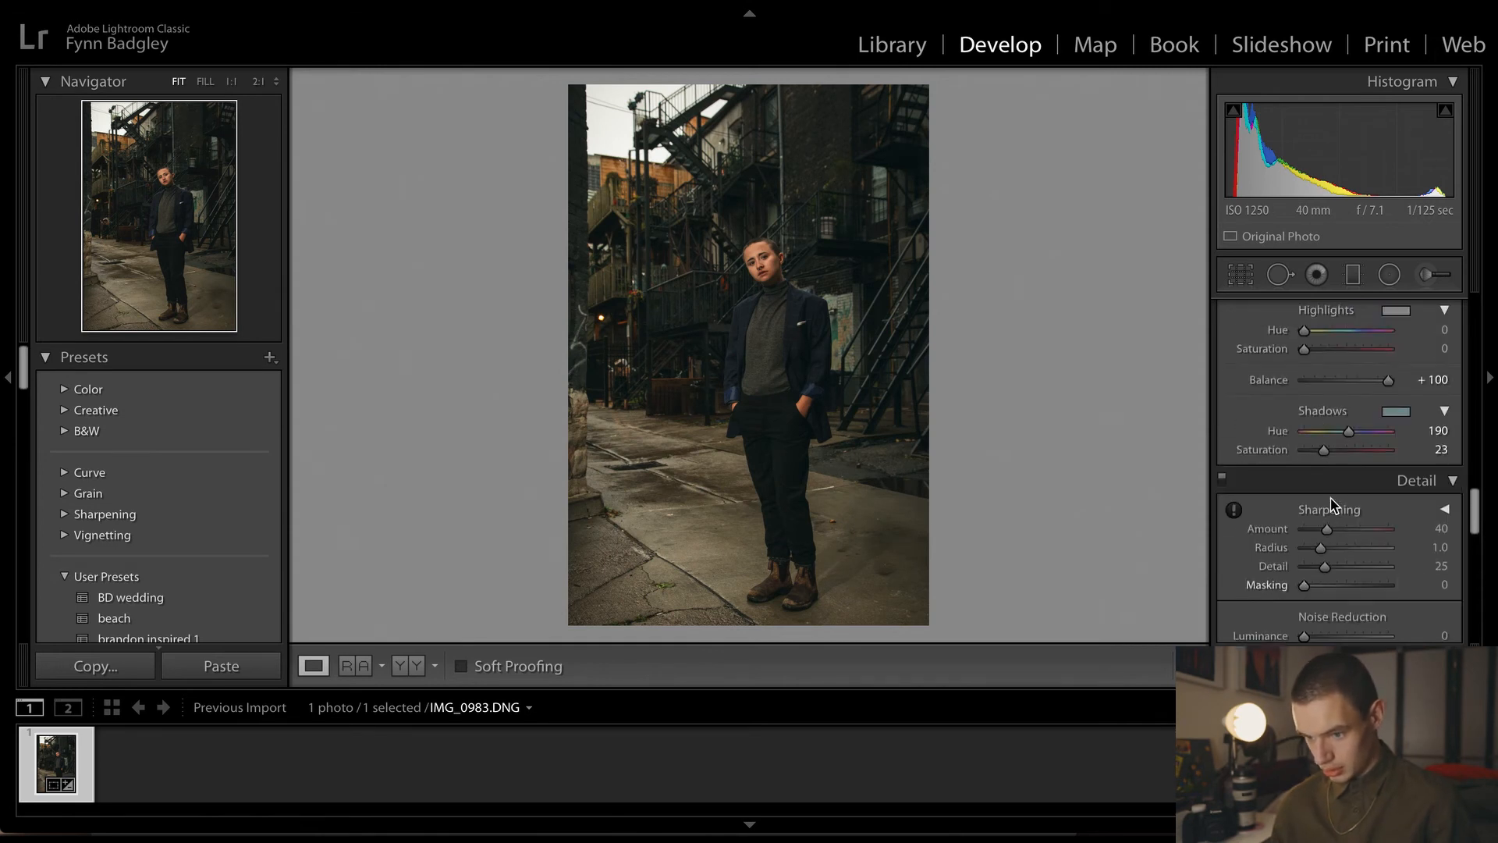
scroll(1362, 597, "down", 1)
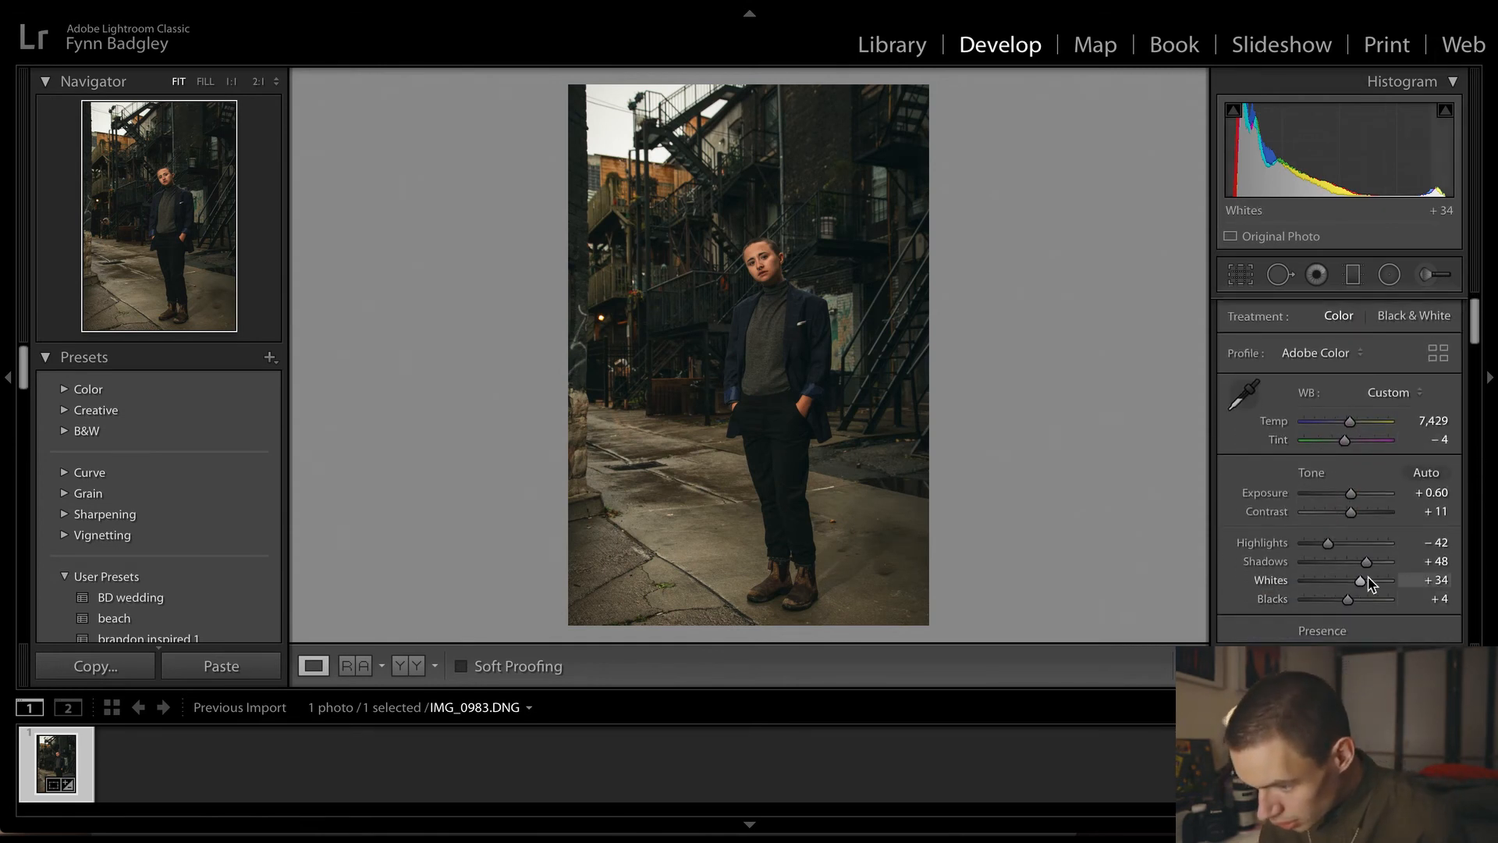
left_click_drag(1367, 567, 1379, 570)
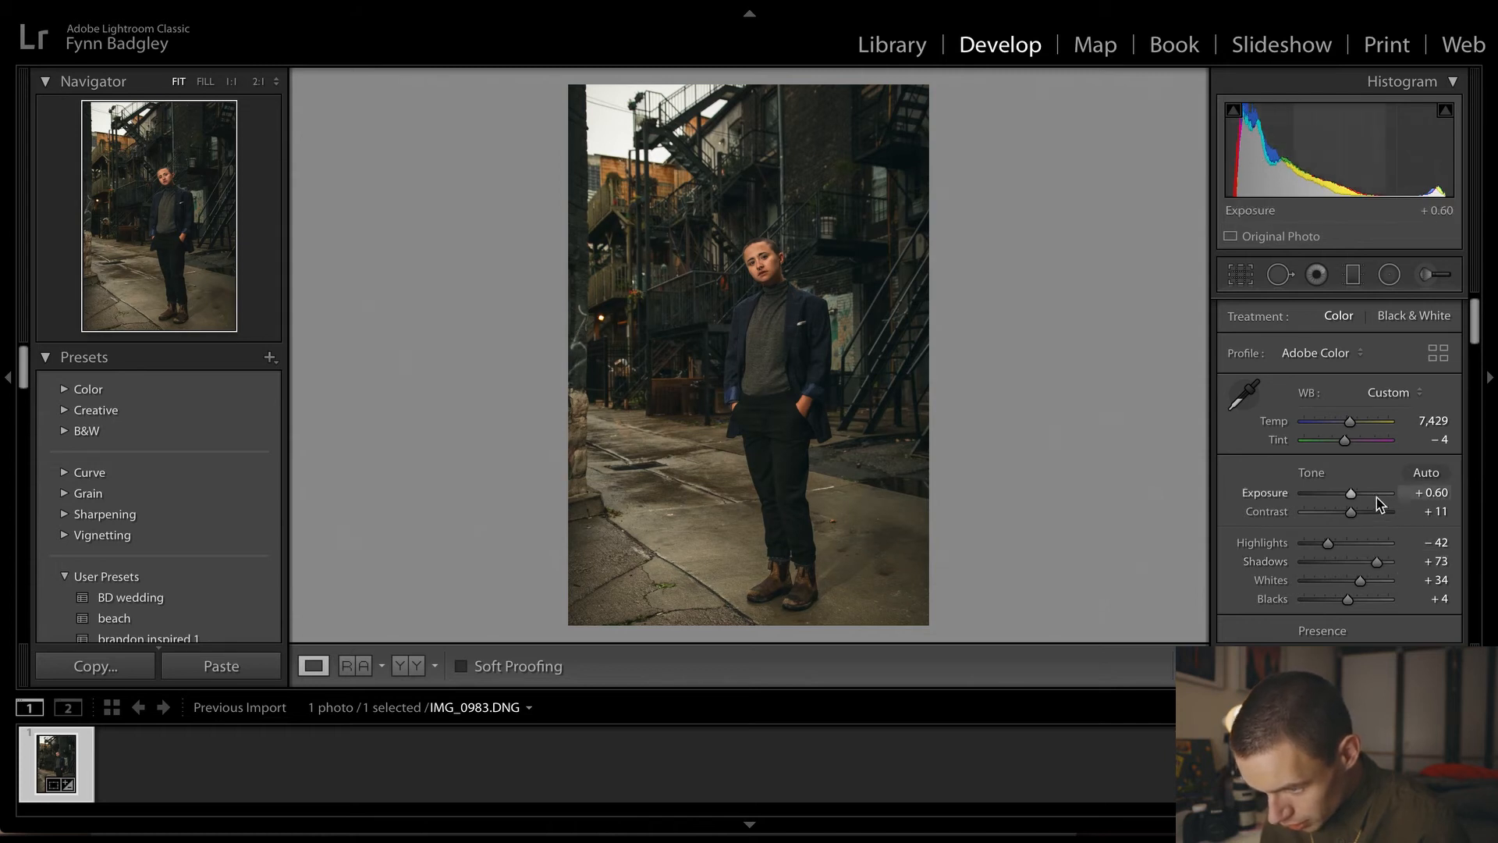
left_click_drag(1354, 511, 1355, 507)
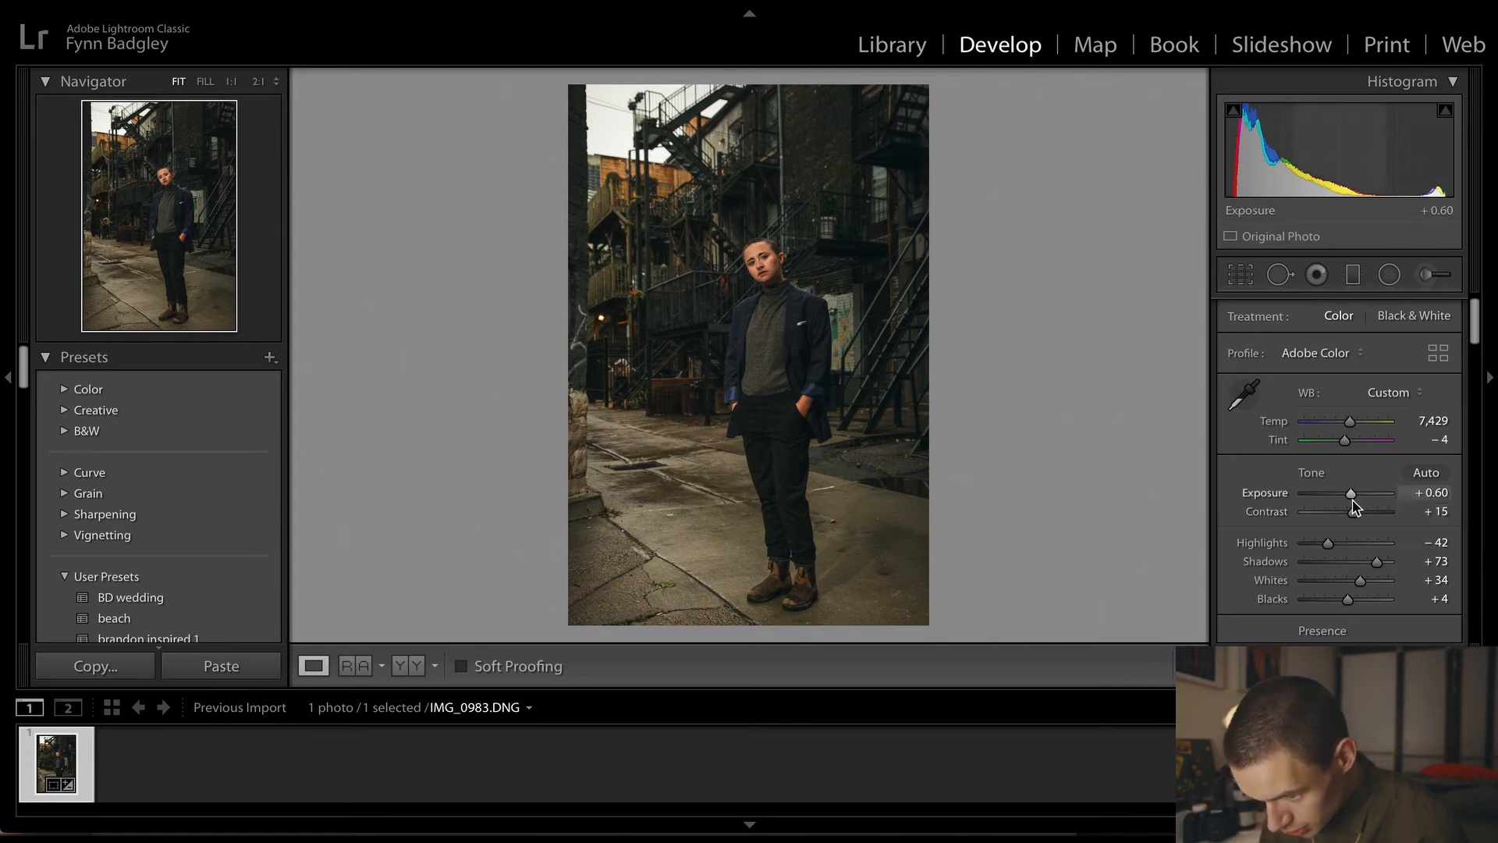
Lower the photo's overall shadows to +63 and reduce its vibrance to -9
left_click_drag(790, 350, 785, 500)
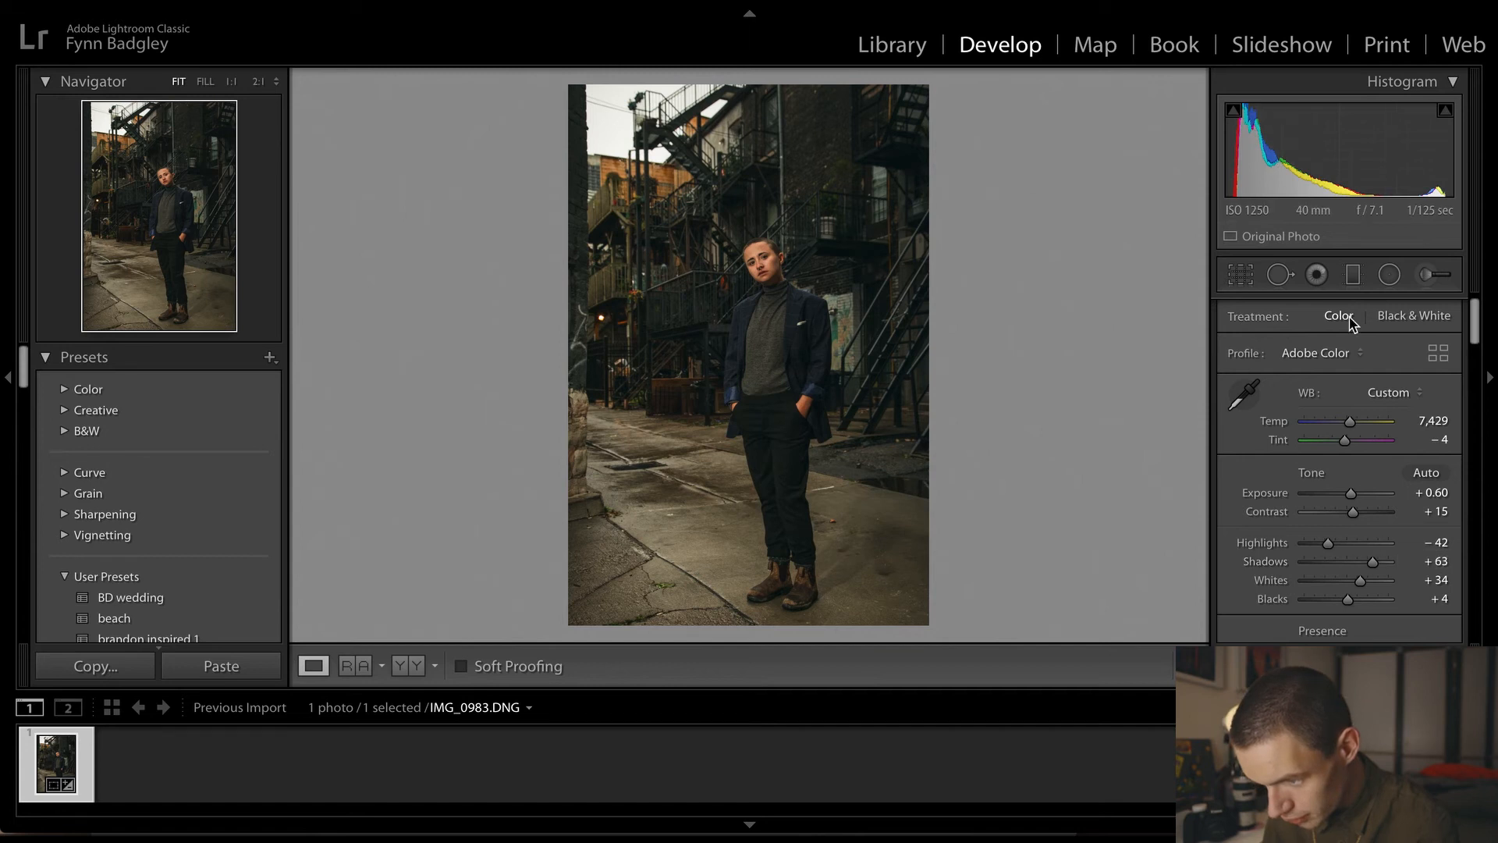
scroll(1359, 454, "down", 1)
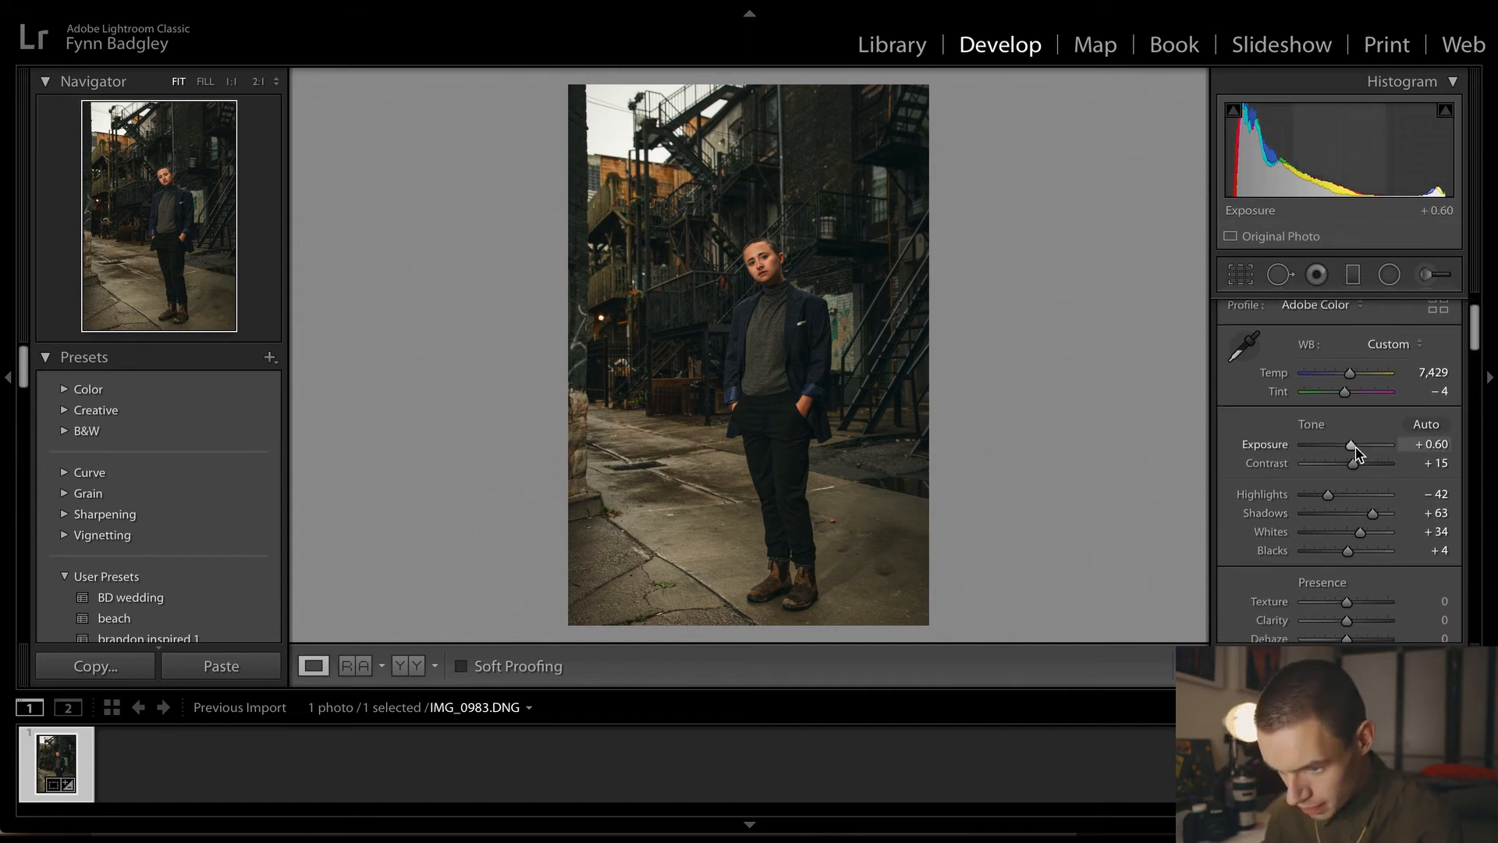
scroll(1334, 567, "down", 5)
scroll(1334, 567, "down", 5)
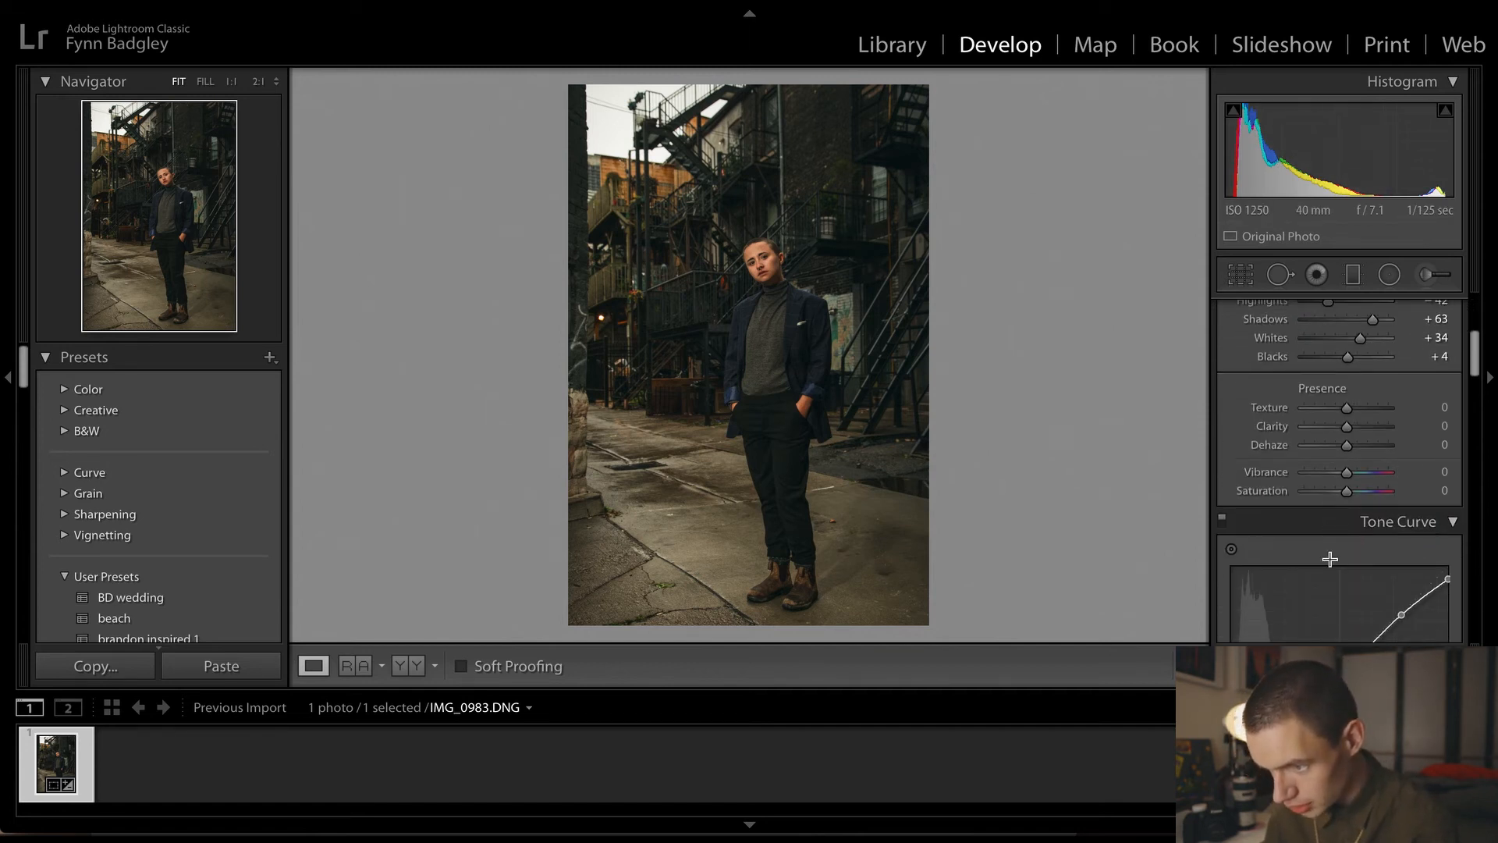
scroll(1330, 559, "up", 1)
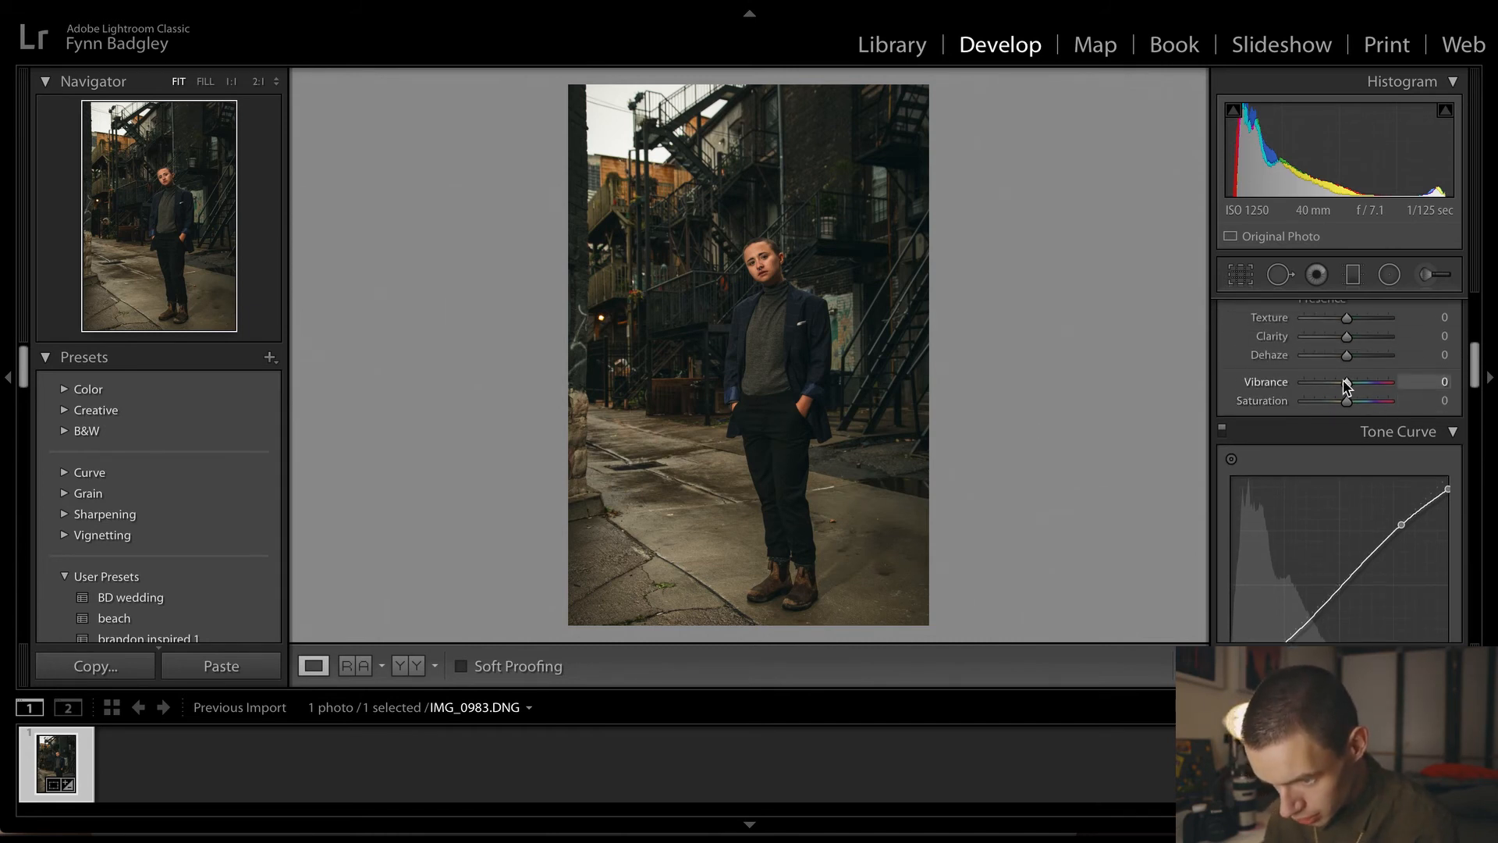
left_click_drag(1347, 385, 1343, 385)
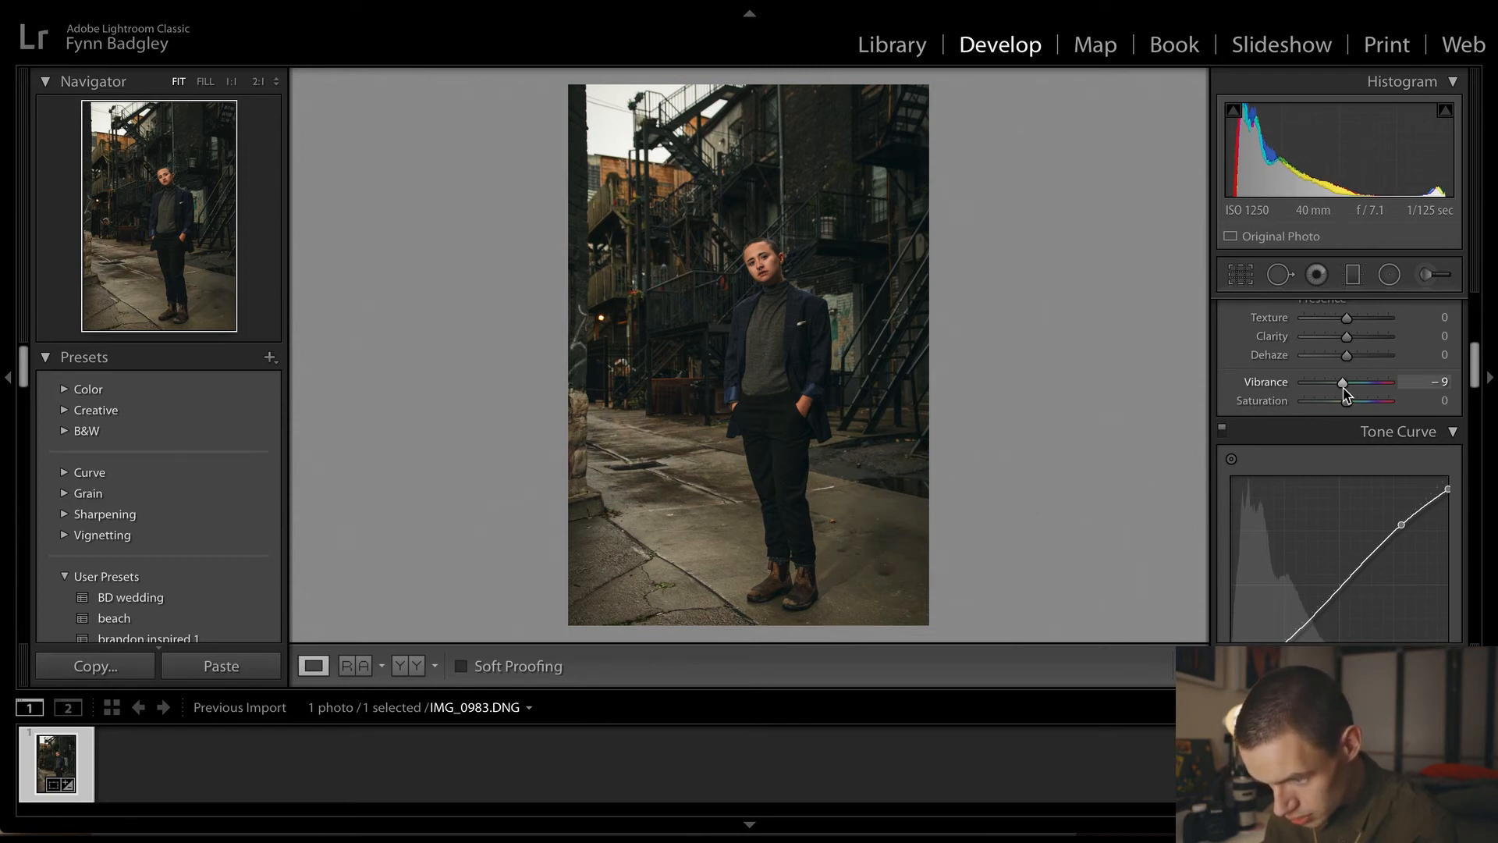
Set the split toning balance to +33 and the shadow saturation to 6
scroll(1315, 491, "down", 5)
scroll(1315, 496, "down", 10)
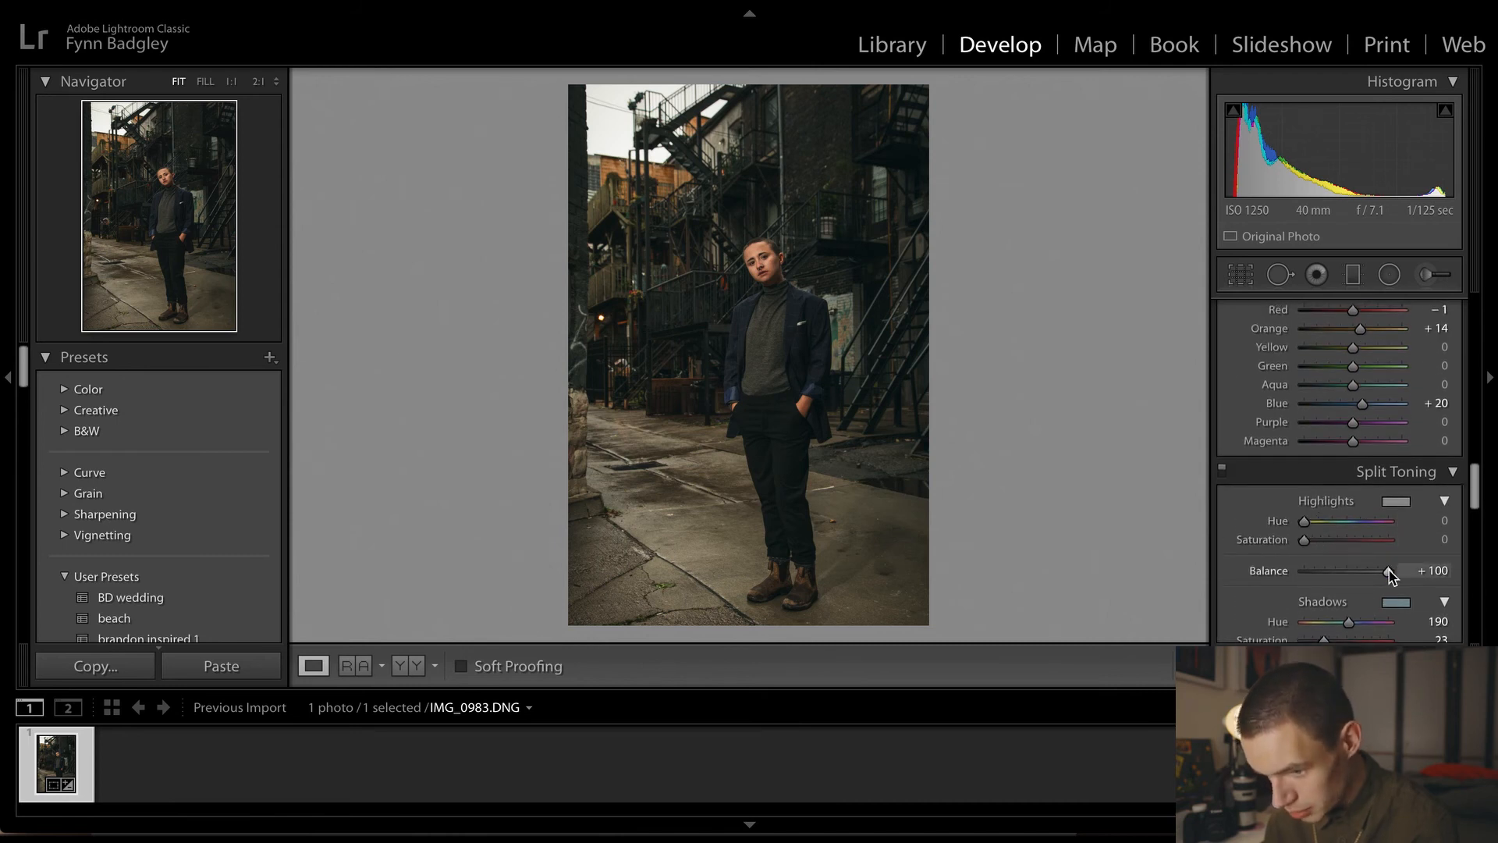
left_click_drag(1390, 576, 1308, 573)
scroll(1360, 573, "down", 2)
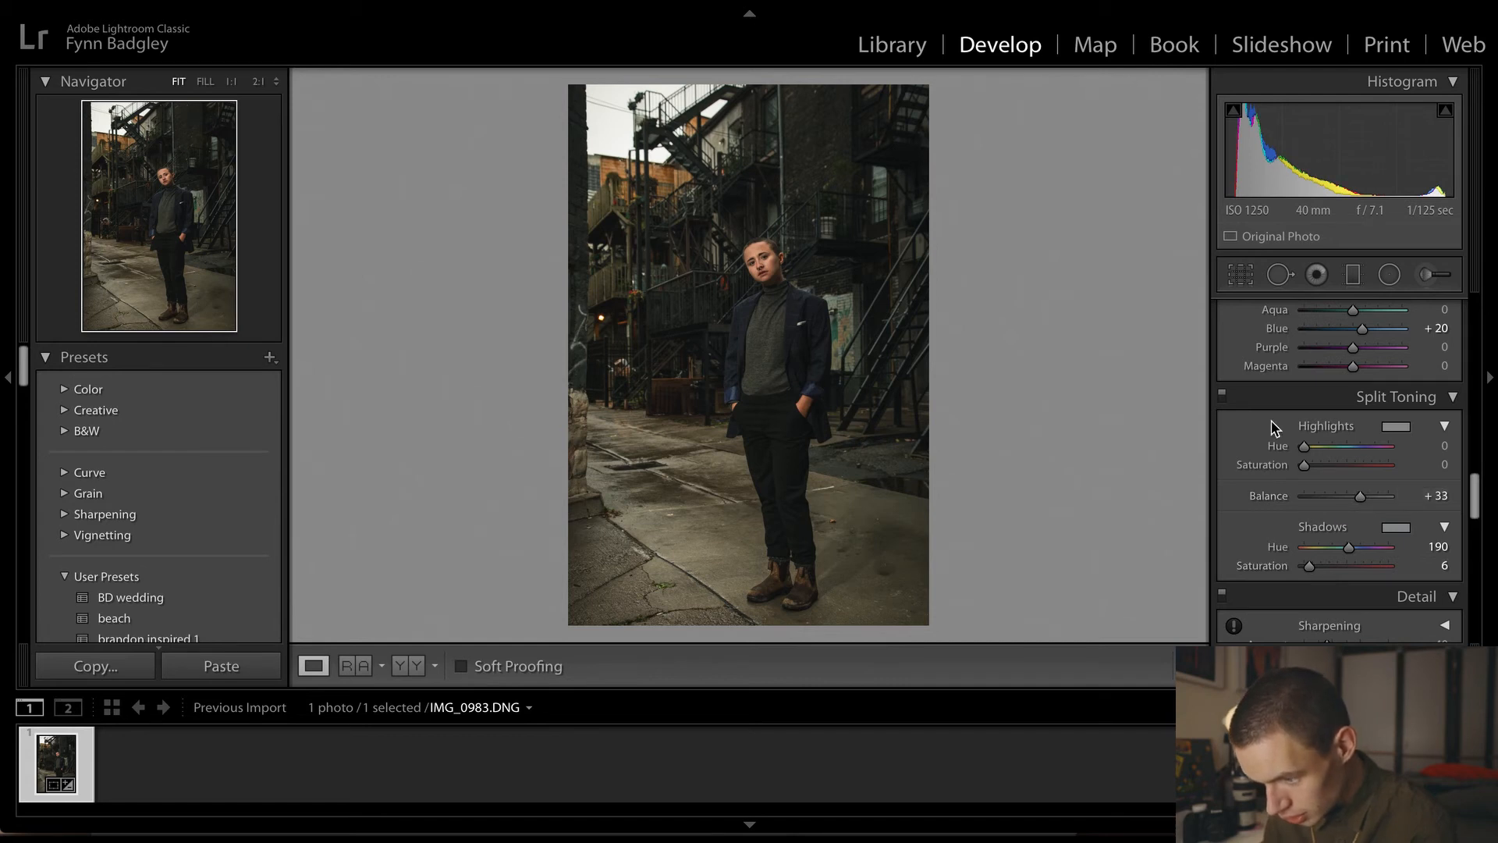
Warm the split toning highlights with hue 44 and saturation 20, judging the tint on the subject's face up close
mouse_move(1303, 448)
left_mouse_down()
mouse_move(1342, 470)
mouse_move(1322, 468)
left_mouse_up()
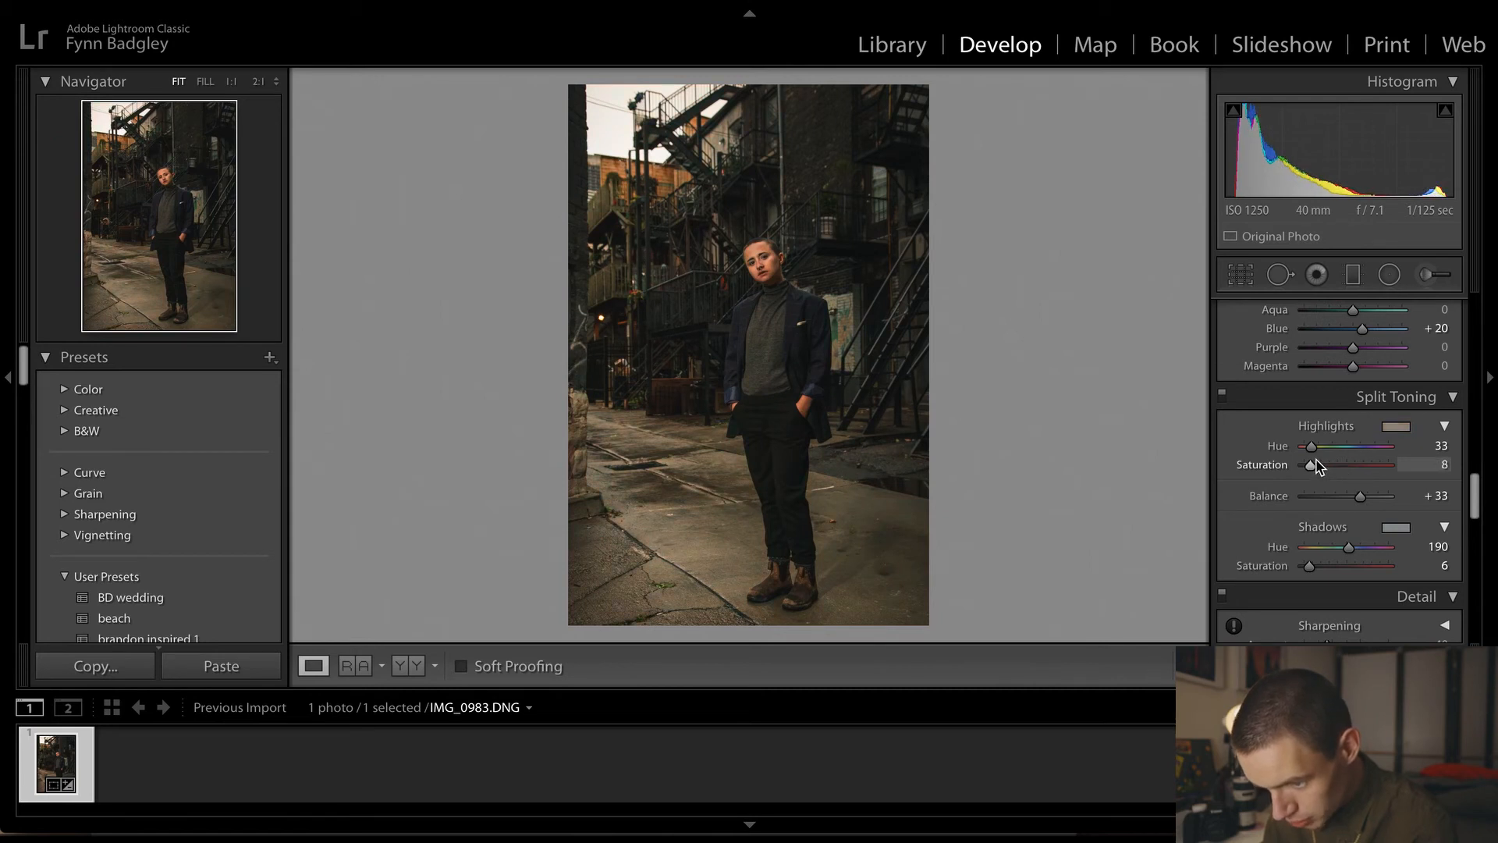
left_click(785, 254)
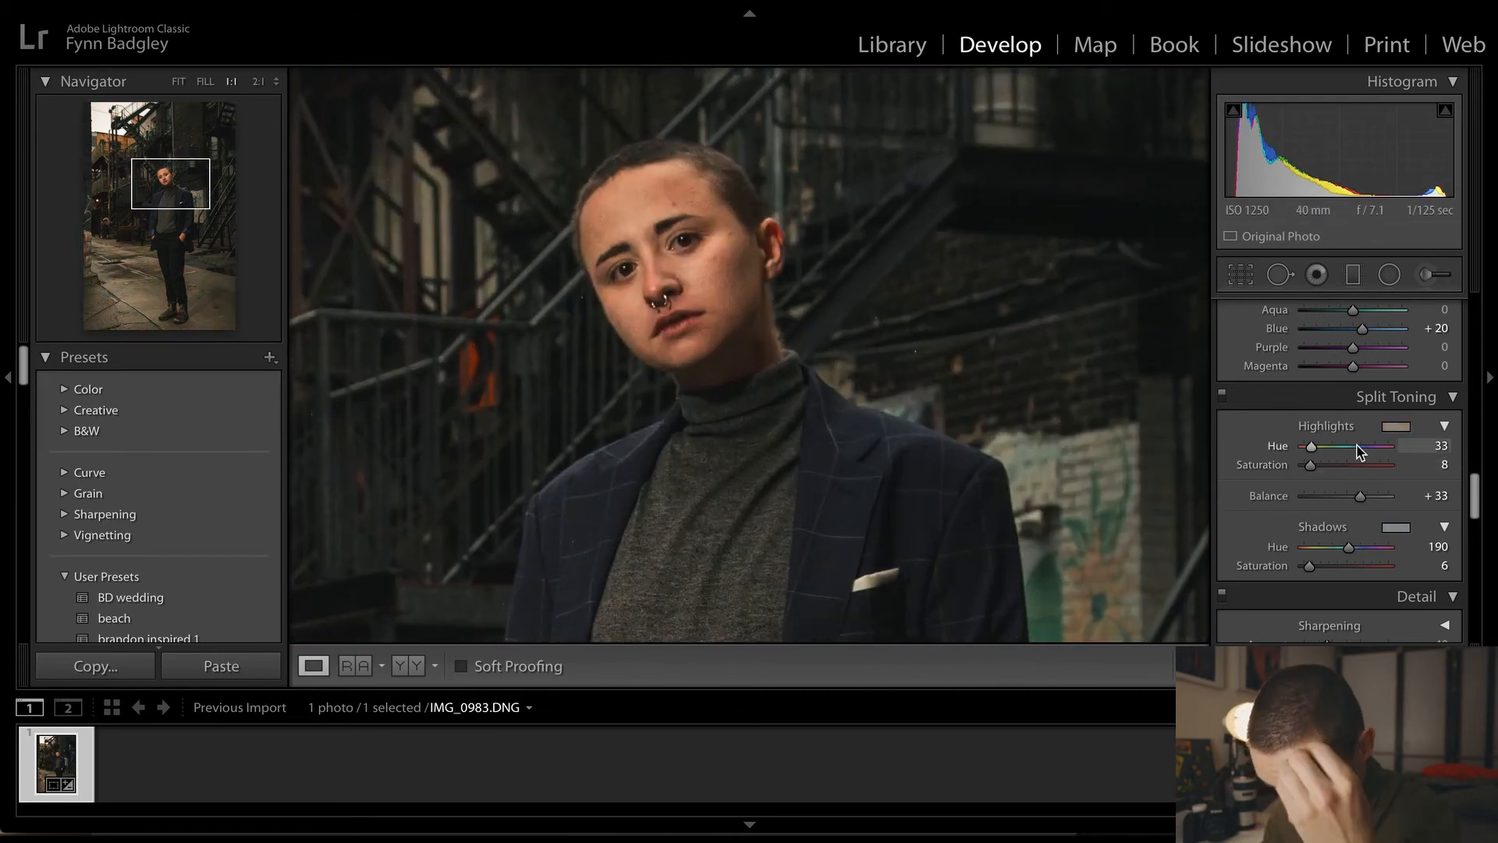
left_click_drag(979, 430, 998, 435)
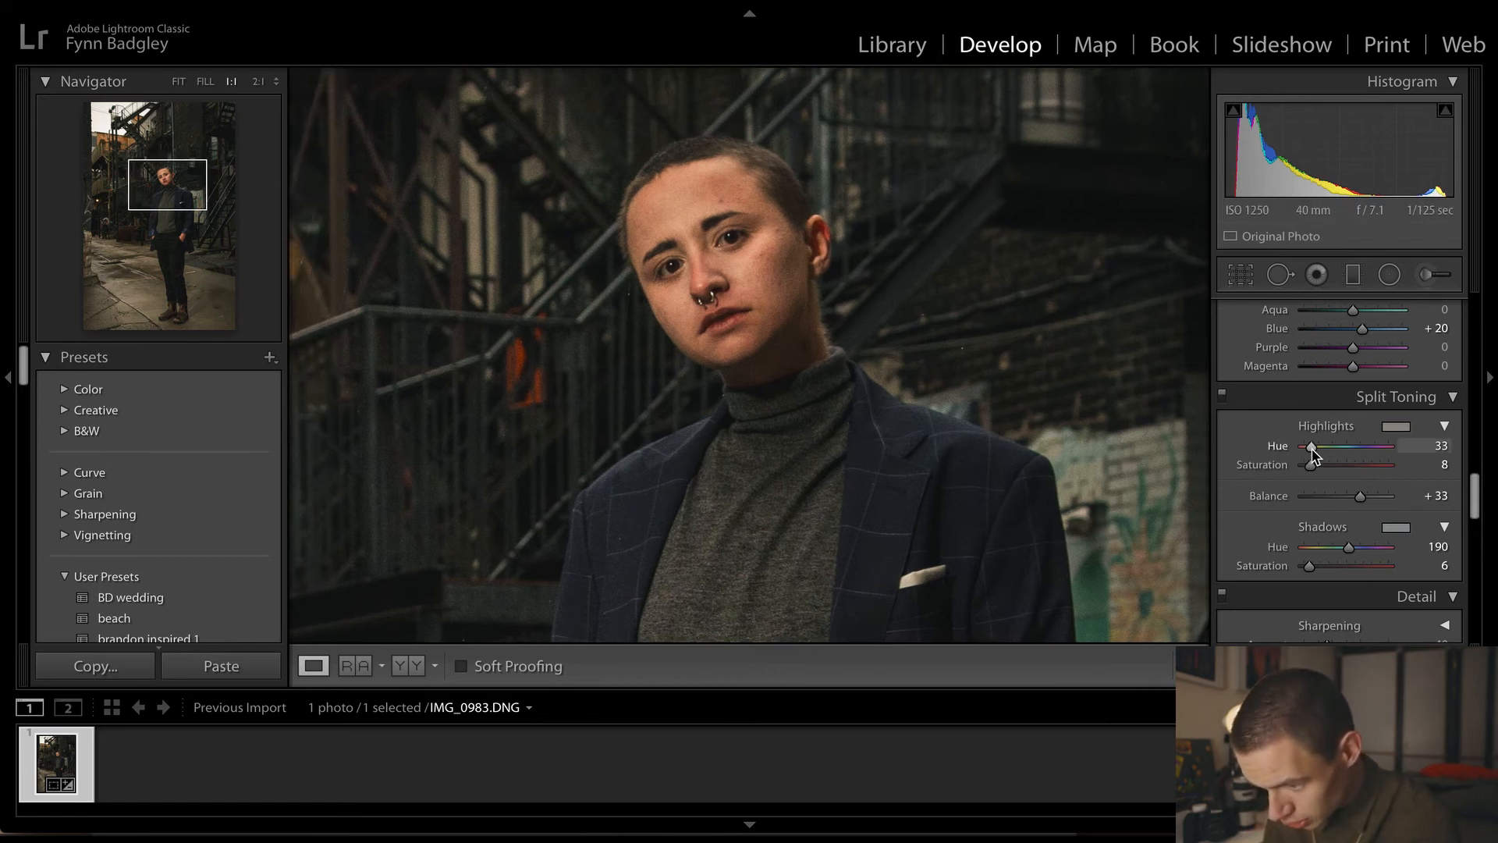
left_click_drag(1311, 464, 1475, 468)
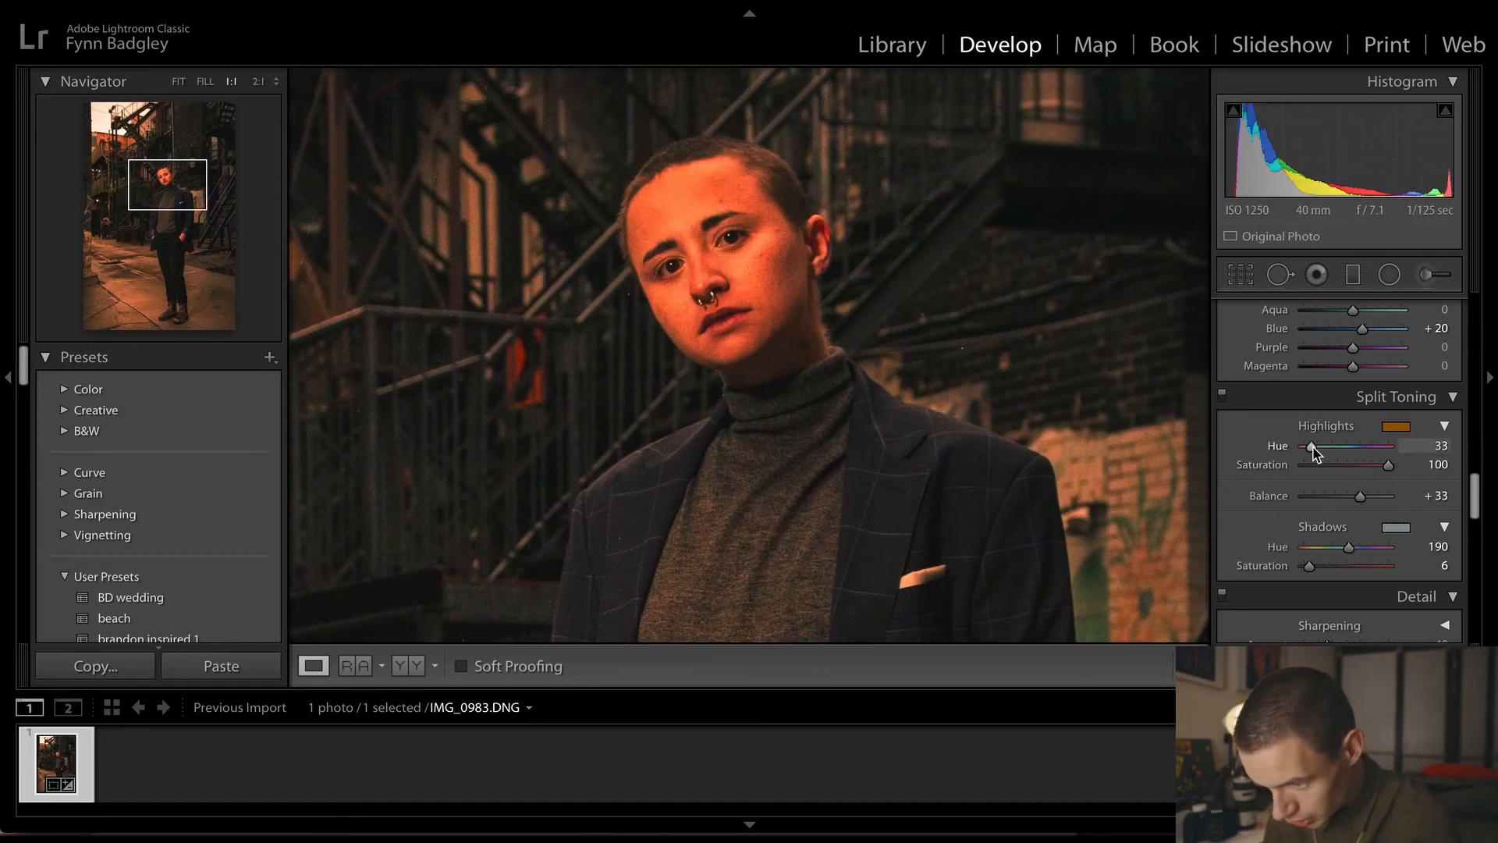
left_click_drag(1313, 449, 1317, 451)
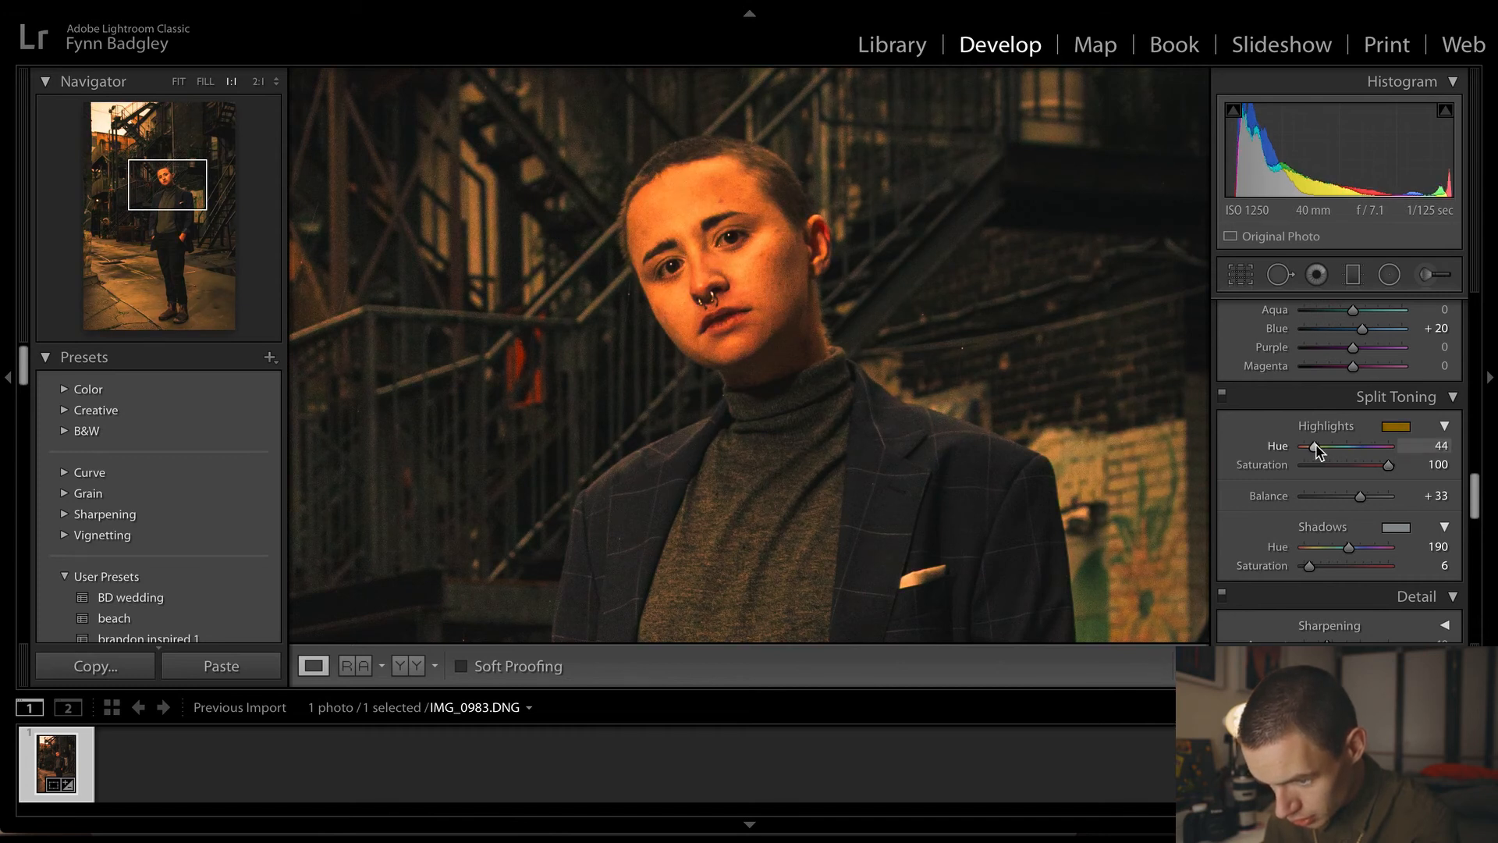
left_click(1345, 466)
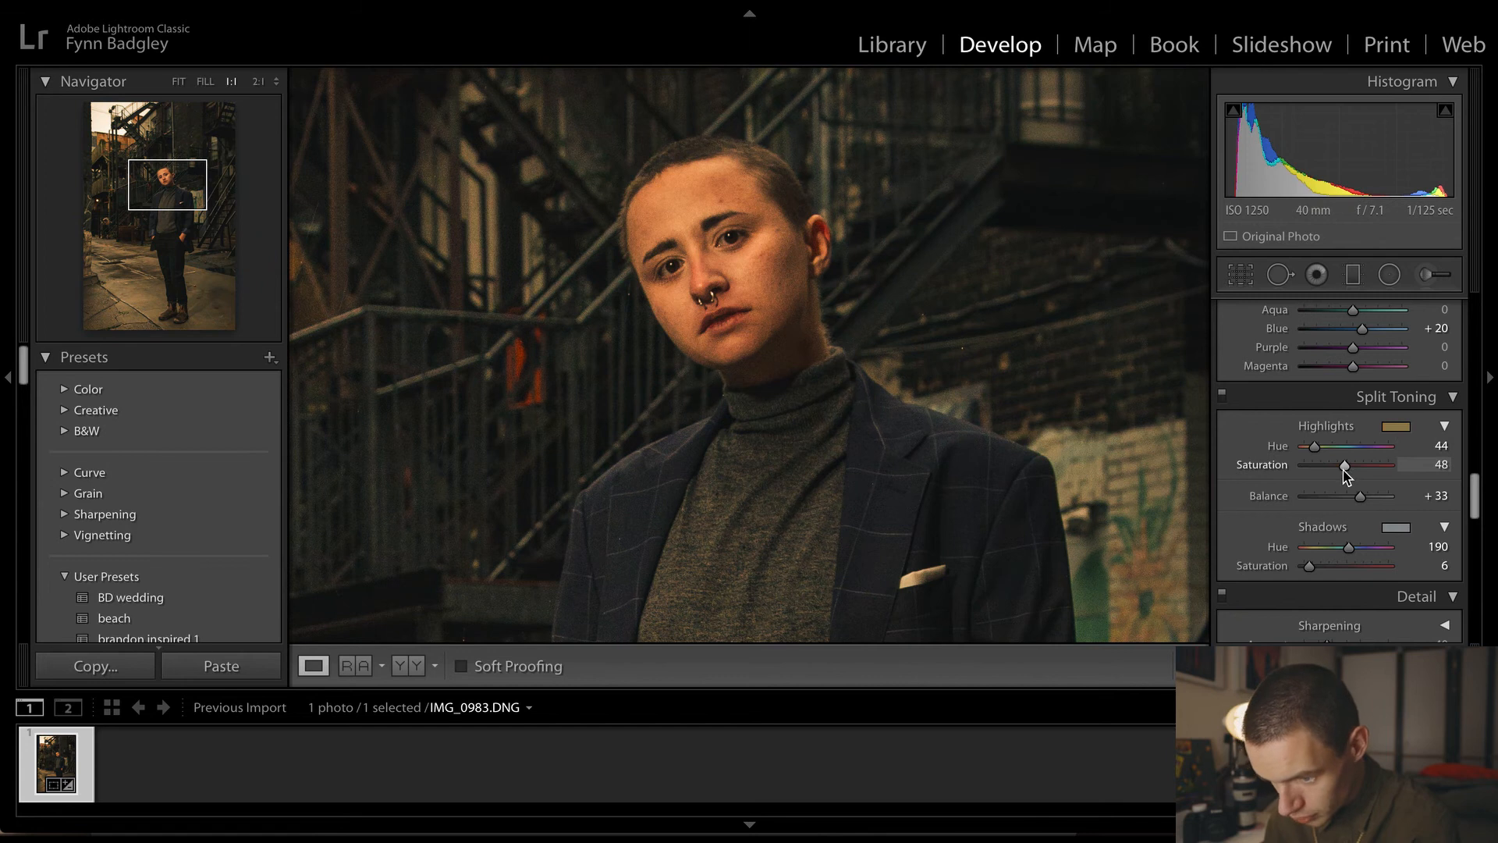
left_click_drag(1344, 467, 1320, 473)
left_click(1098, 425)
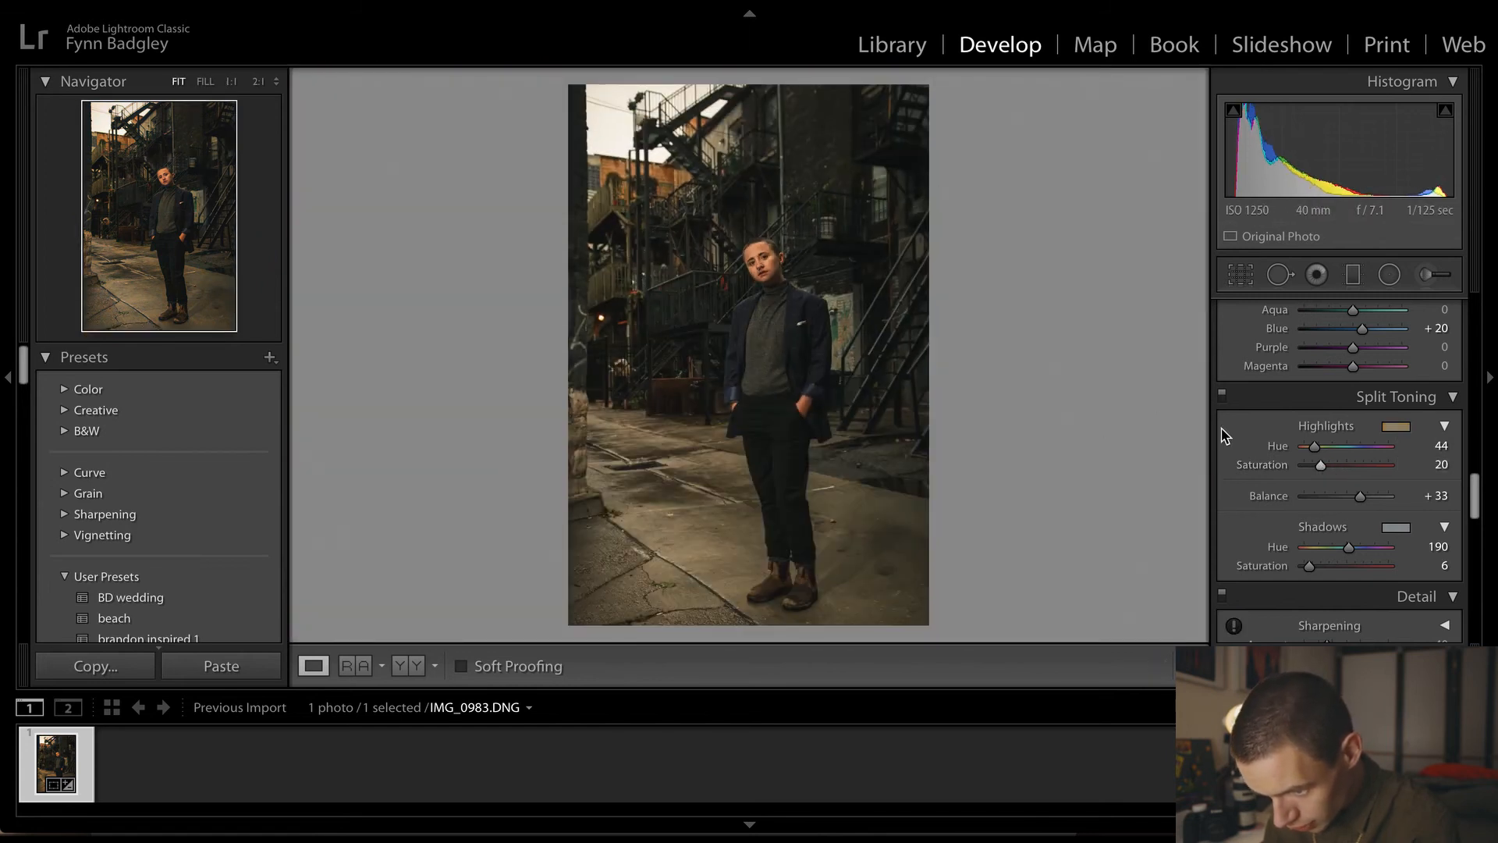
Compare the photo with split toning off and on, and review the result in full screen
left_click(1222, 396)
left_click(1222, 396)
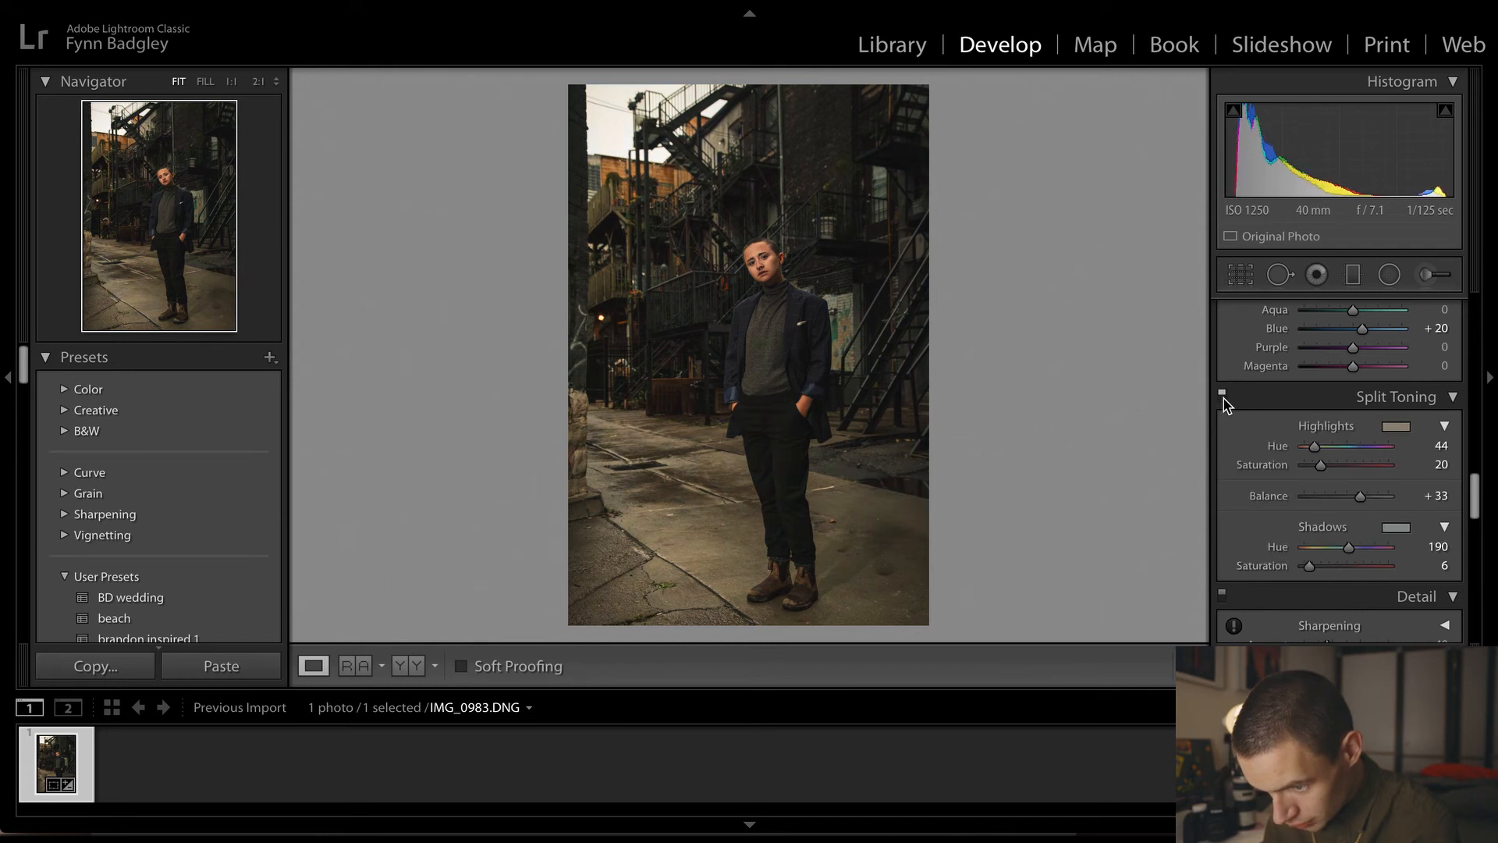
left_click(1222, 397)
left_click(1222, 396)
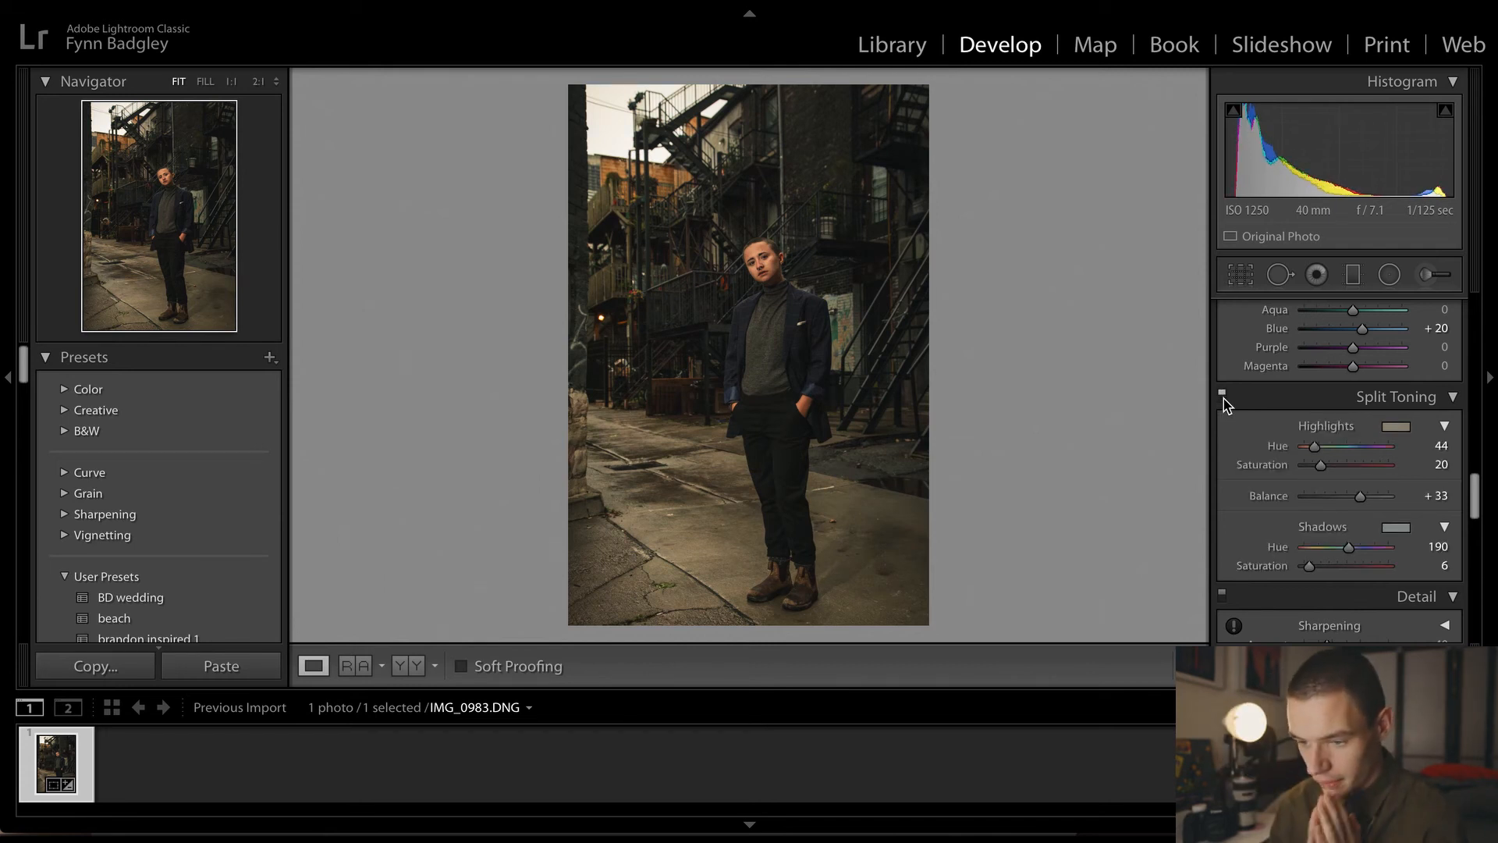
key("f")
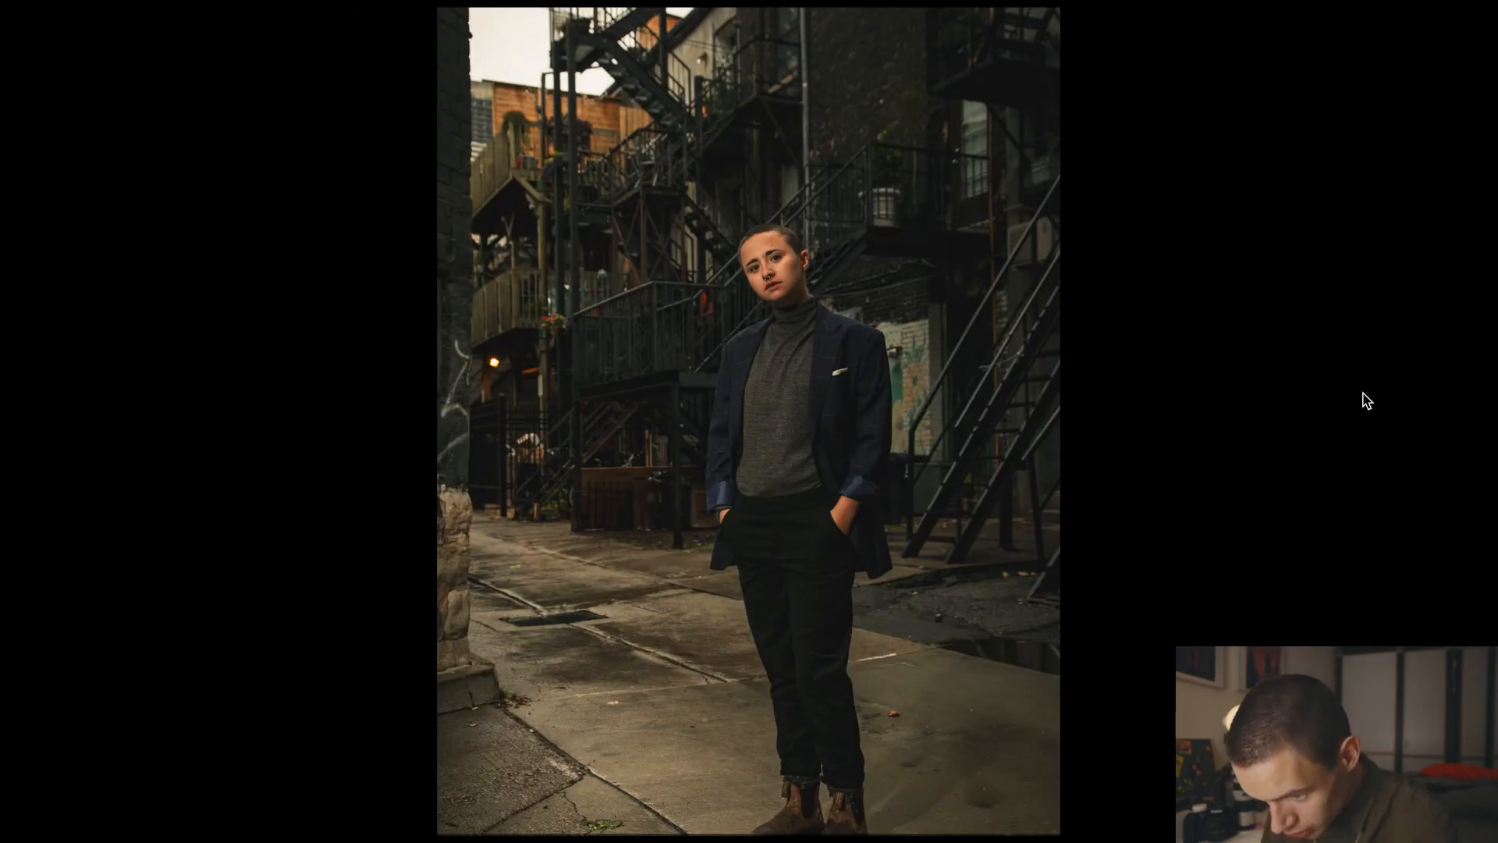
key("f")
Raise the whites to +43 while checking highlight clipping, and try a slight dehaze adjustment
scroll(1381, 495, "up", 10)
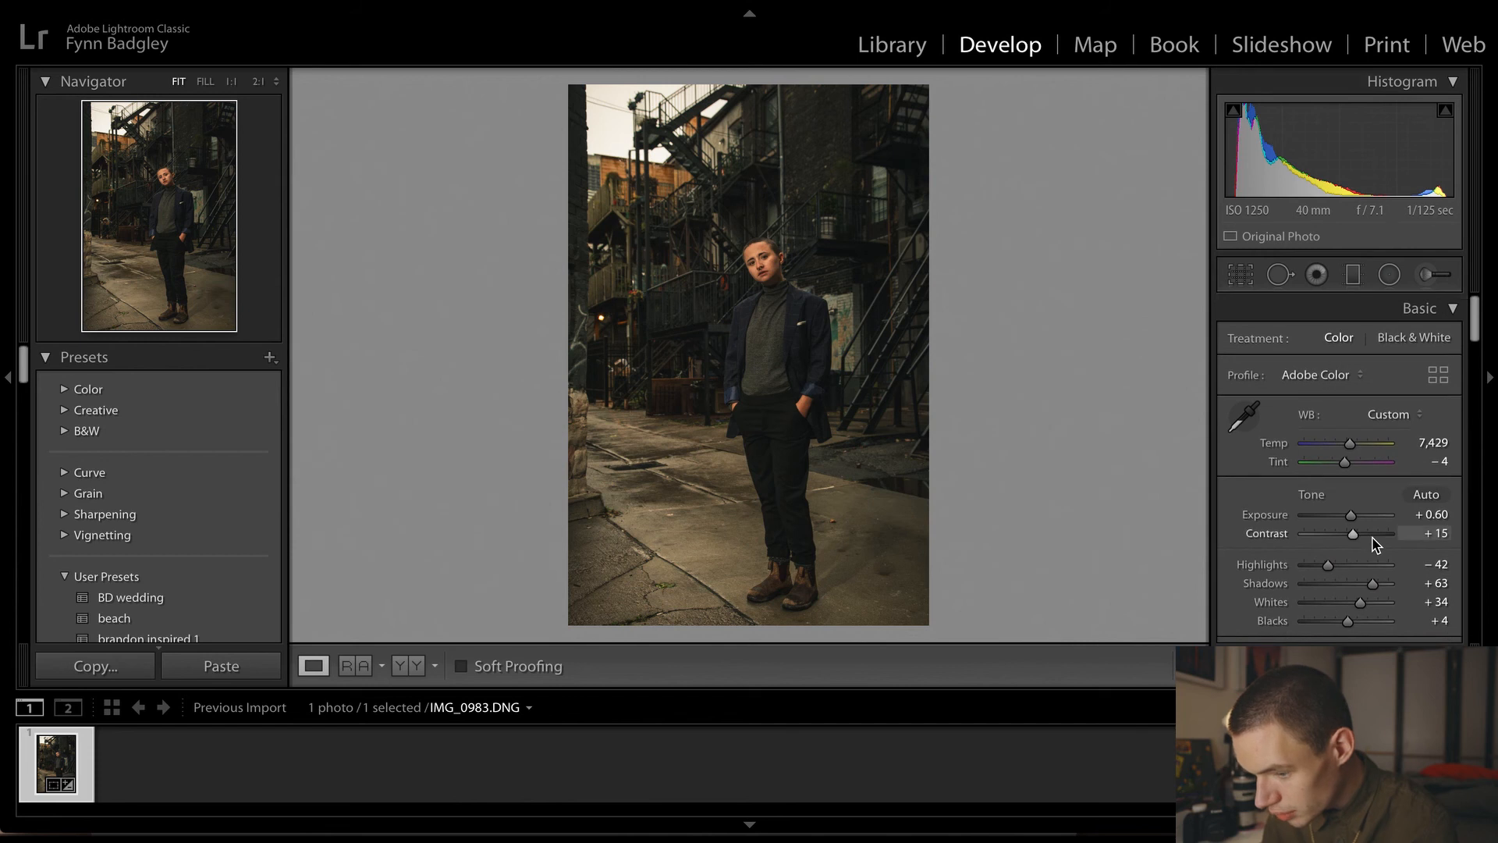
scroll(1375, 544, "down", 1)
left_click(1362, 570, "alt")
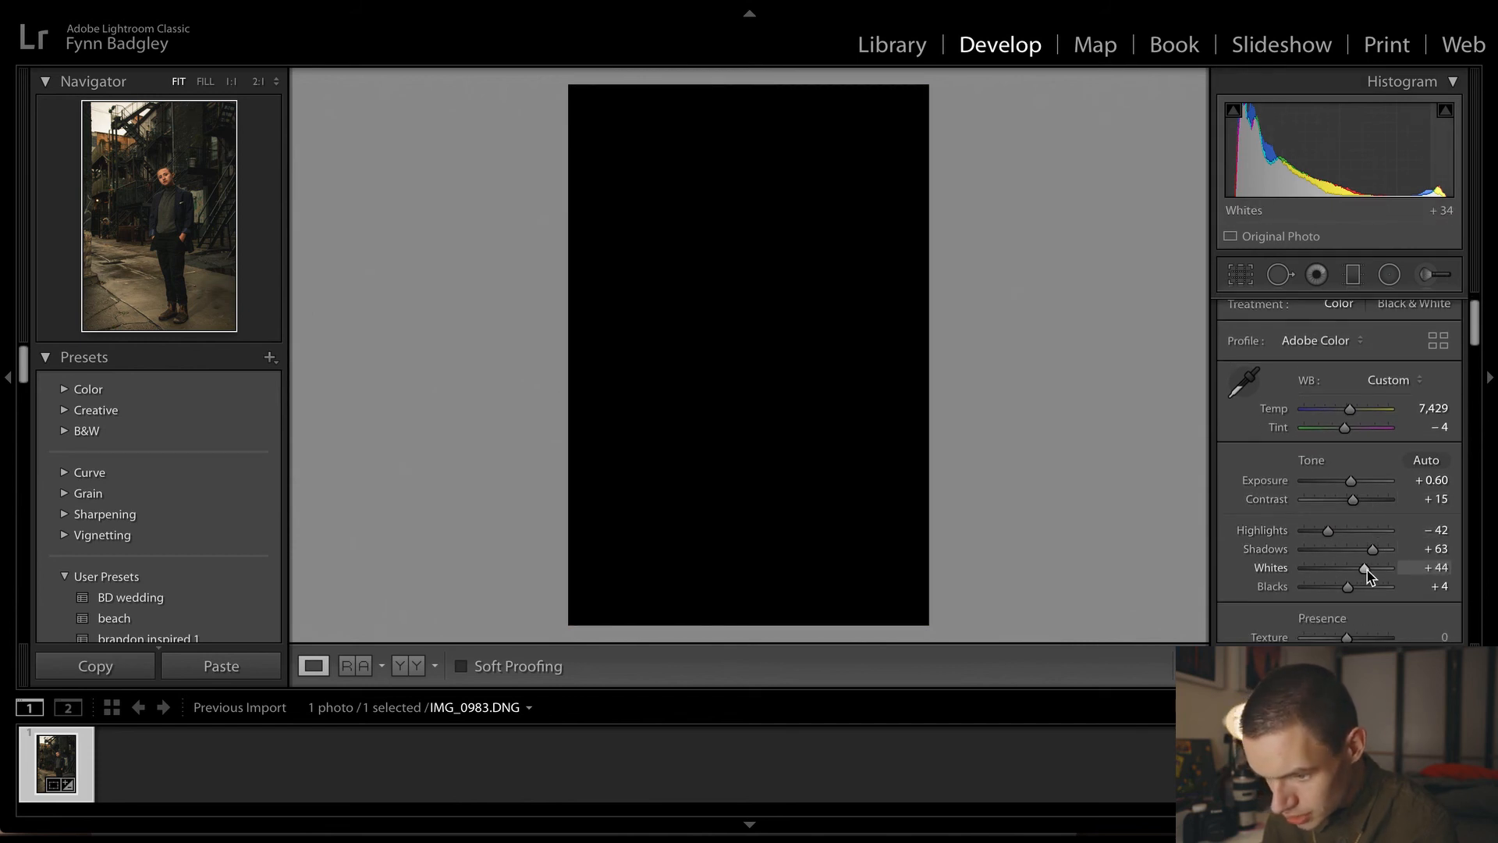
left_click_drag(1367, 571, 1368, 572)
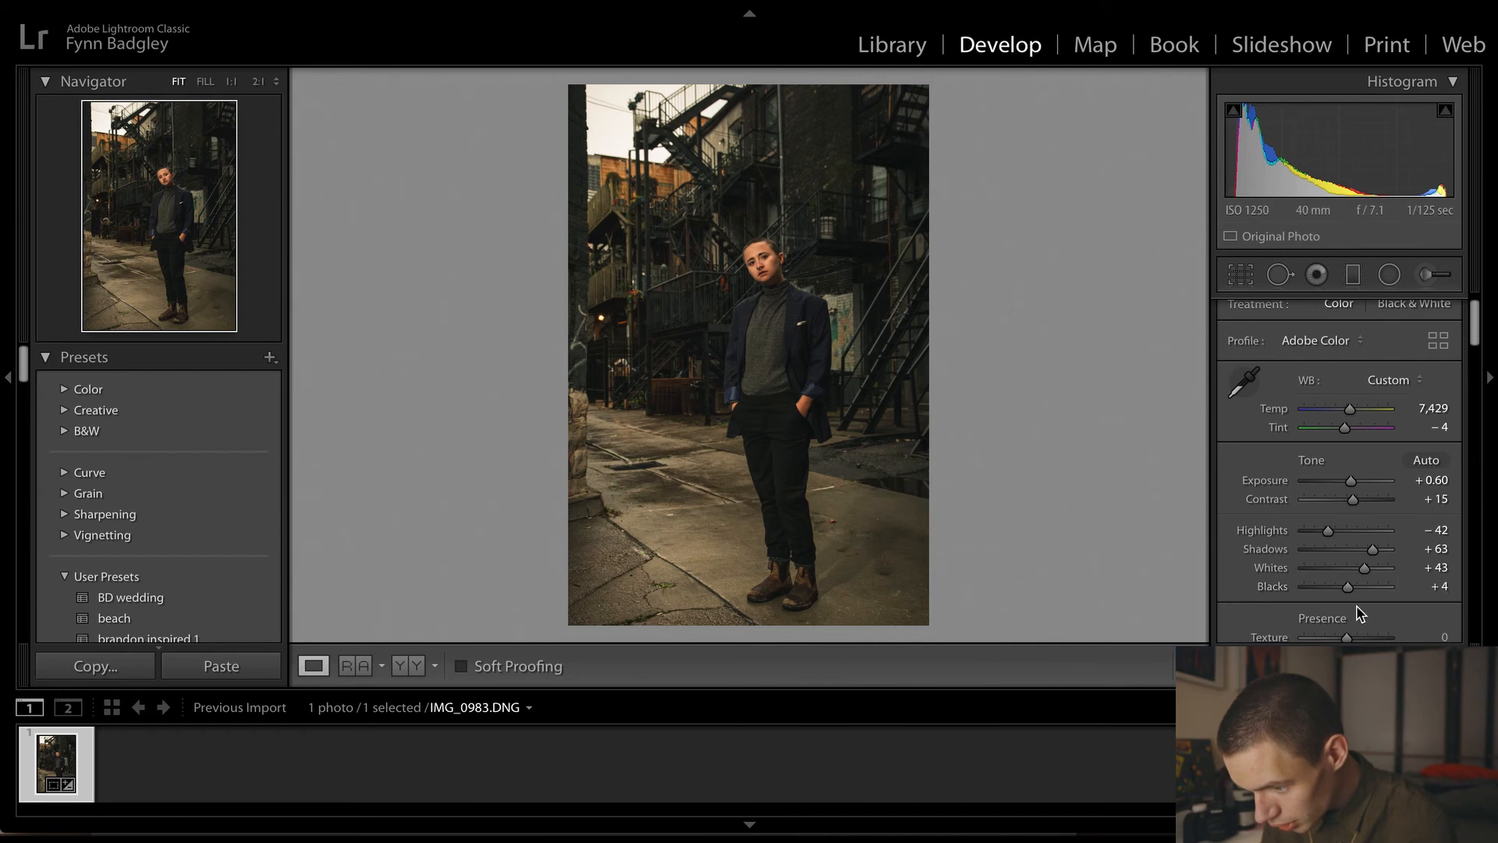
scroll(1351, 595, "down", 2)
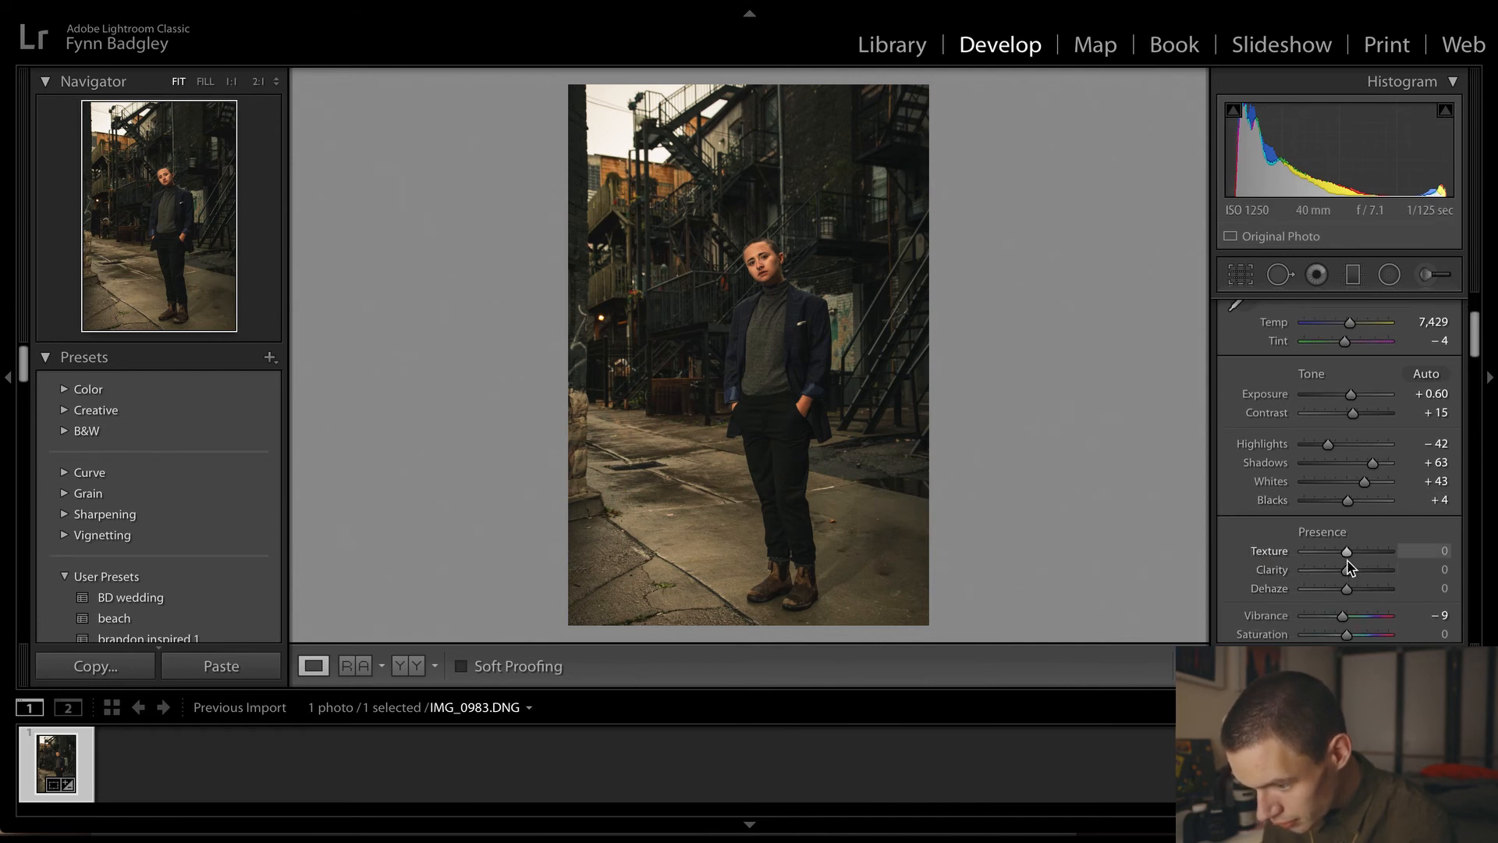
mouse_move(1347, 601)
left_mouse_down()
mouse_move(1311, 592)
mouse_move(1363, 603)
mouse_move(1345, 596)
left_mouse_up()
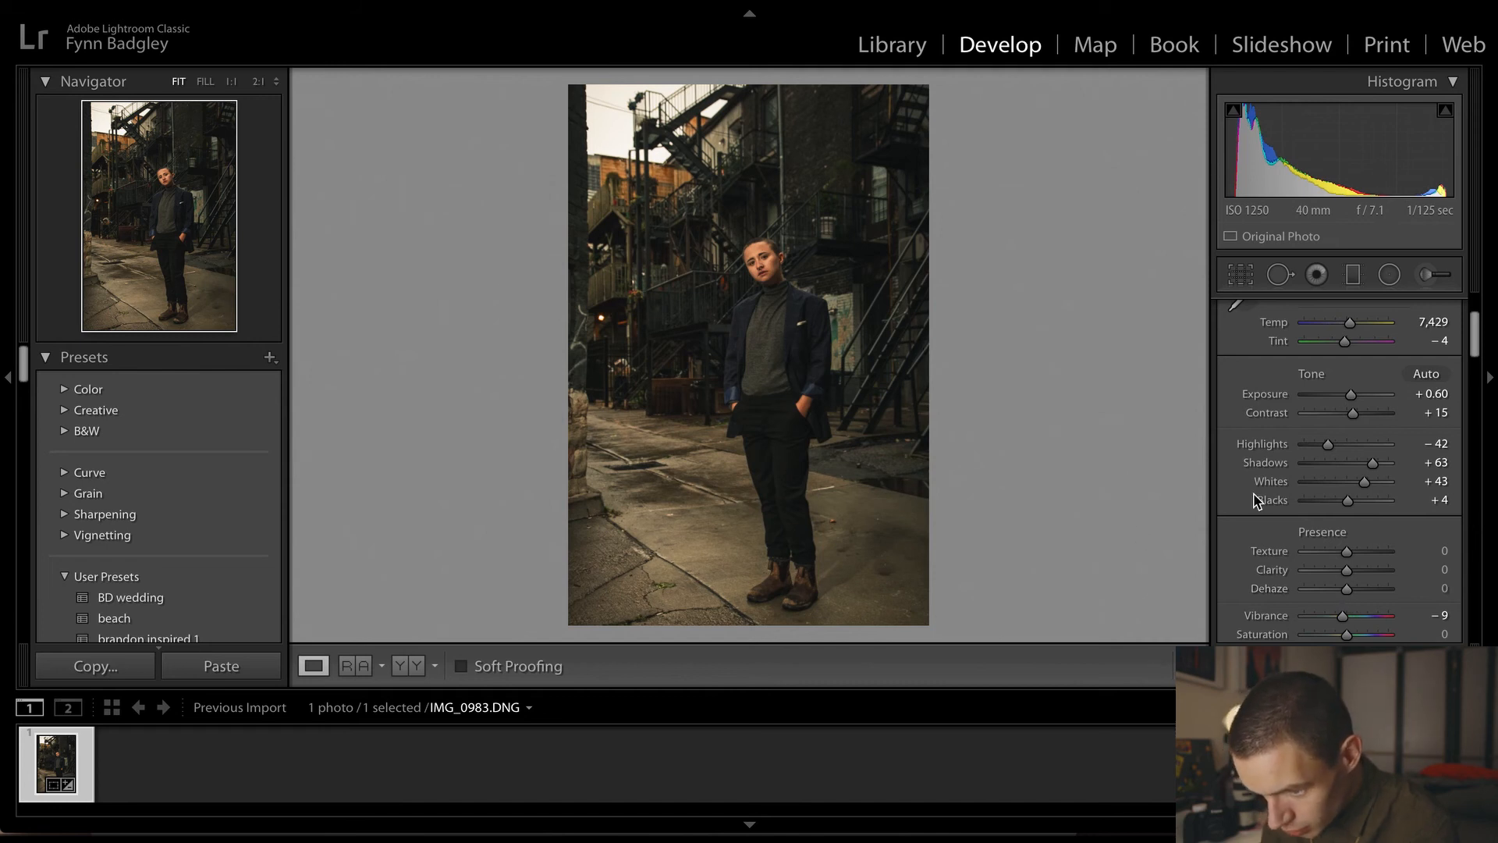
Add film grain with an amount of 17 to the photo after checking the face up close
scroll(1258, 496, "up", 3)
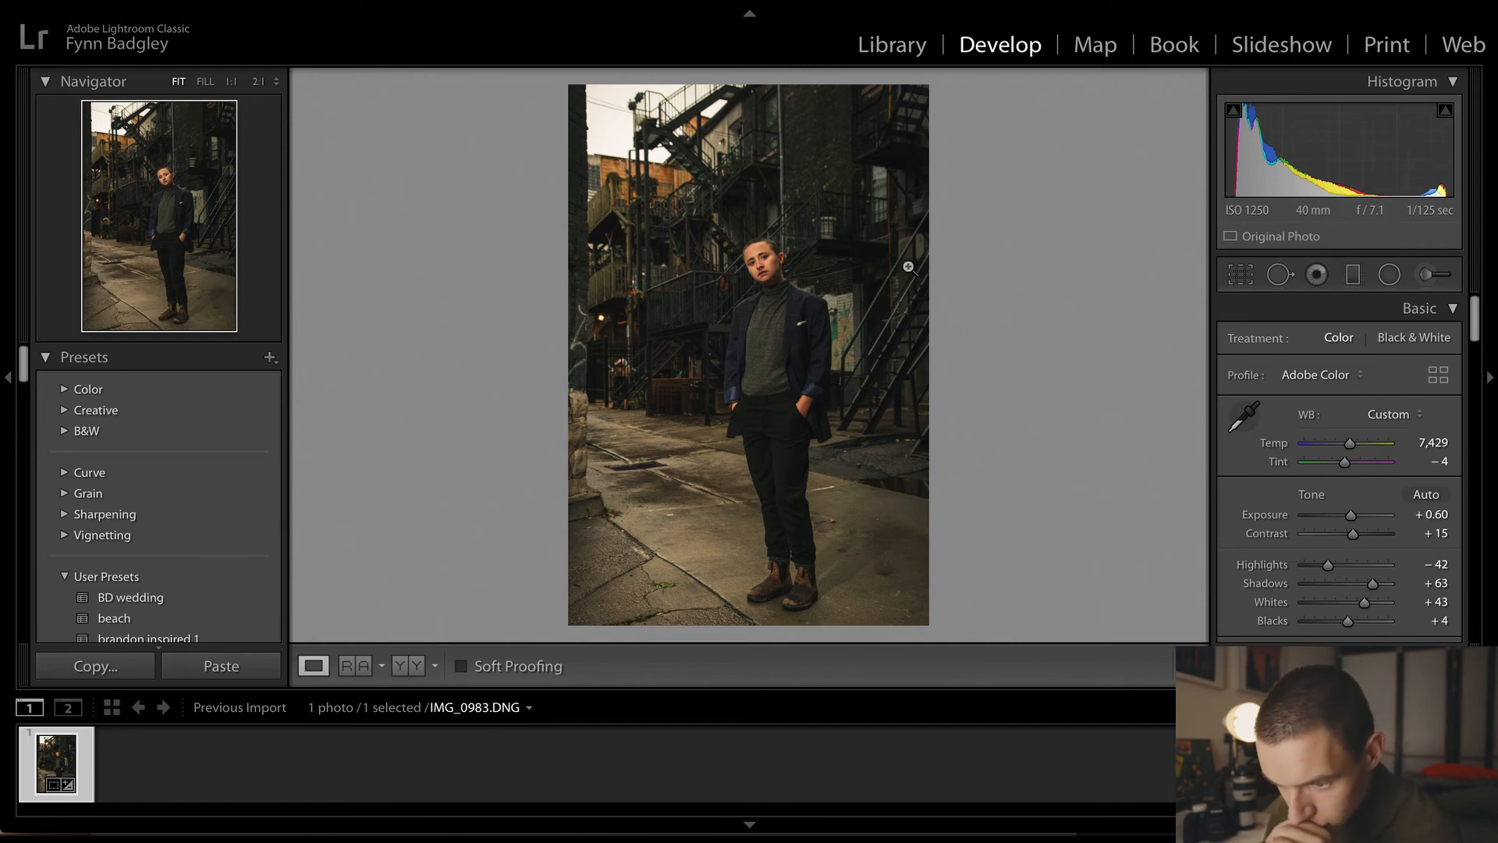
scroll(1324, 483, "down", 3)
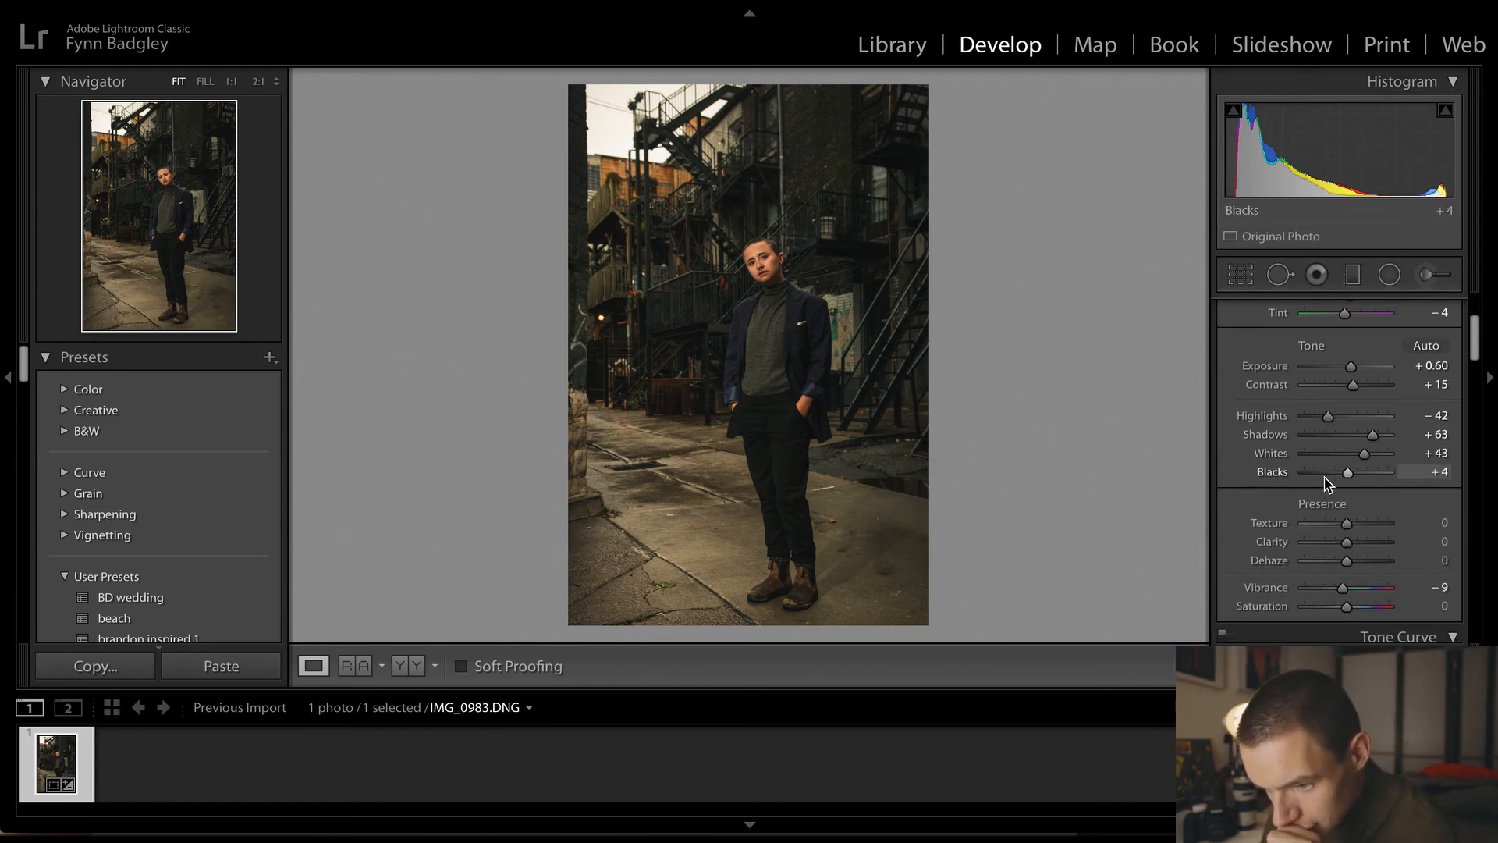
scroll(1324, 482, "down", 7)
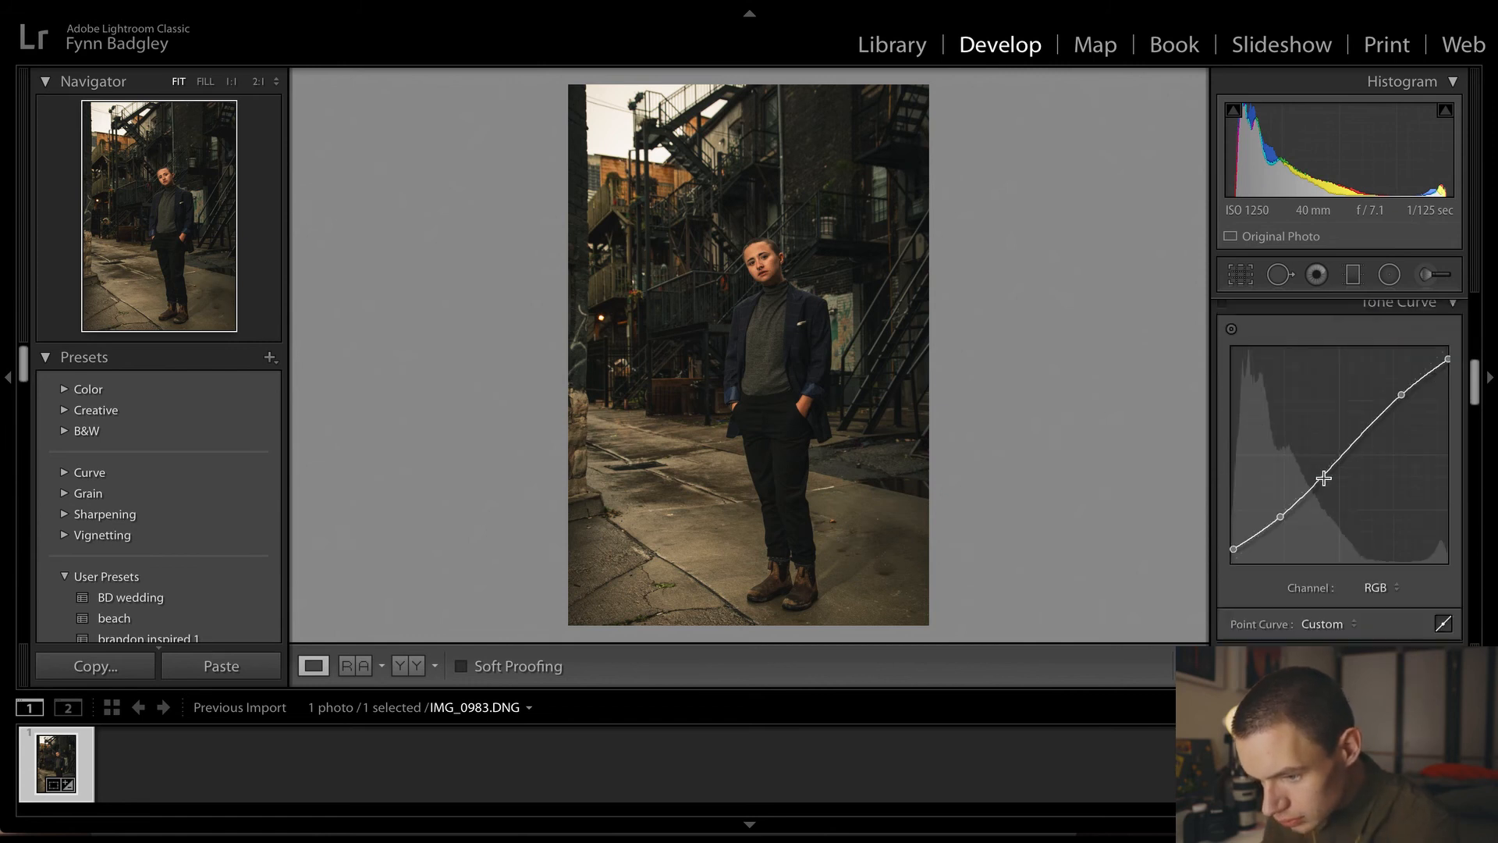
scroll(1324, 479, "down", 5)
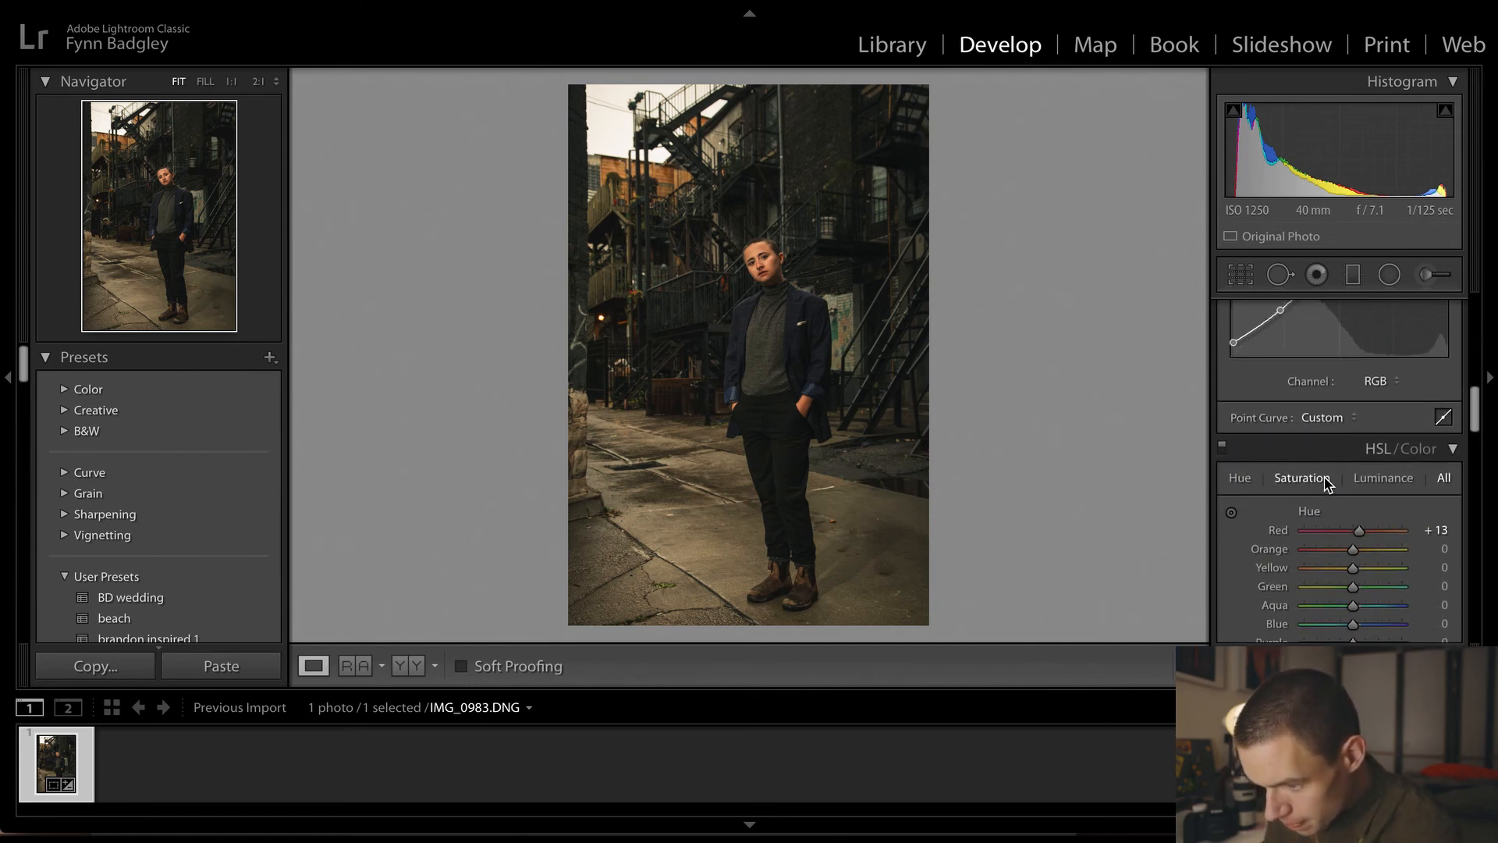
scroll(1324, 484, "down", 9)
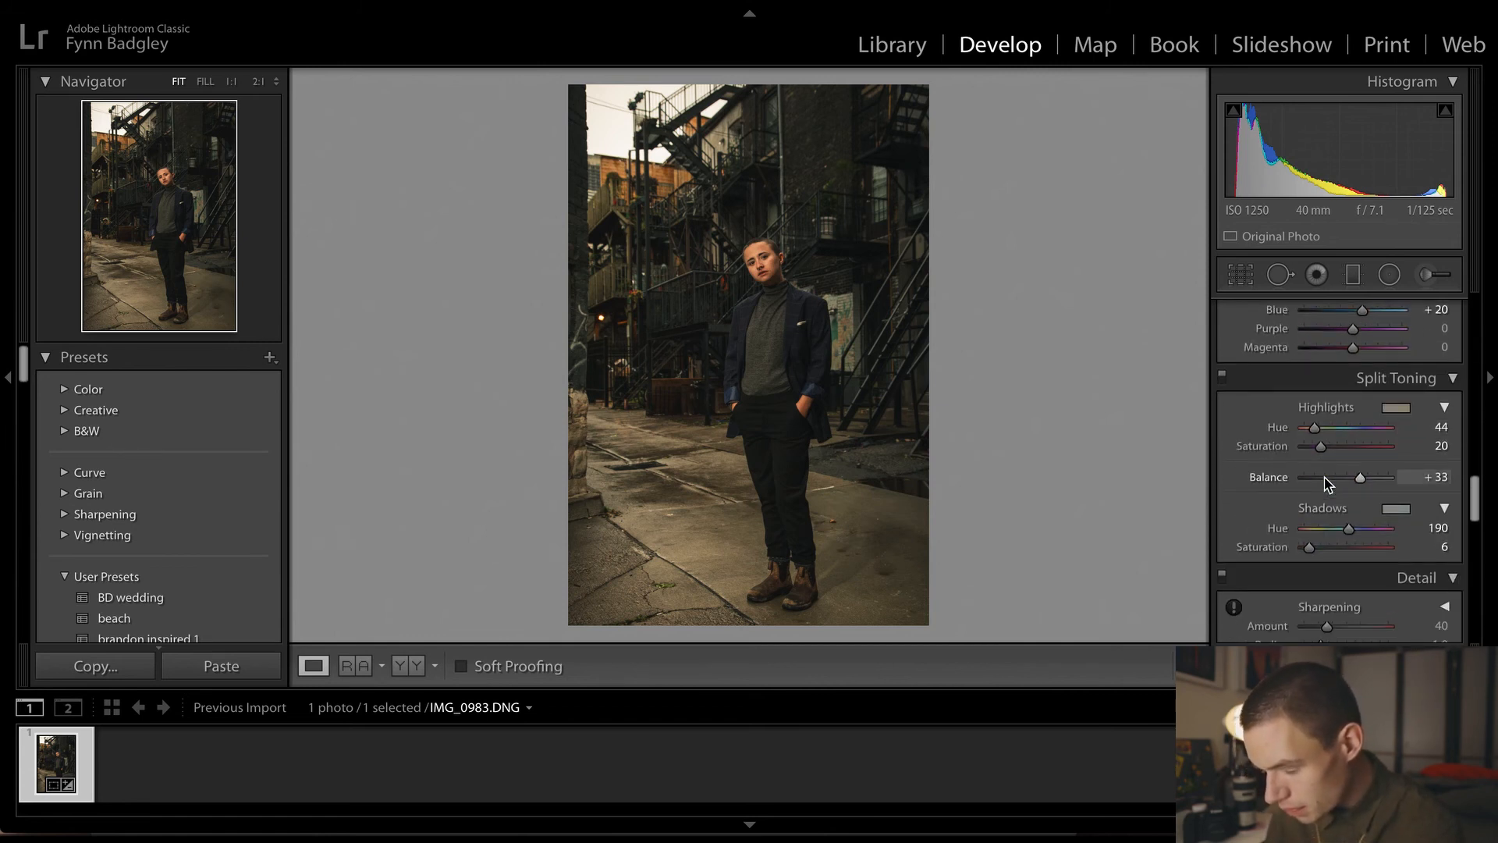
scroll(1324, 483, "down", 8)
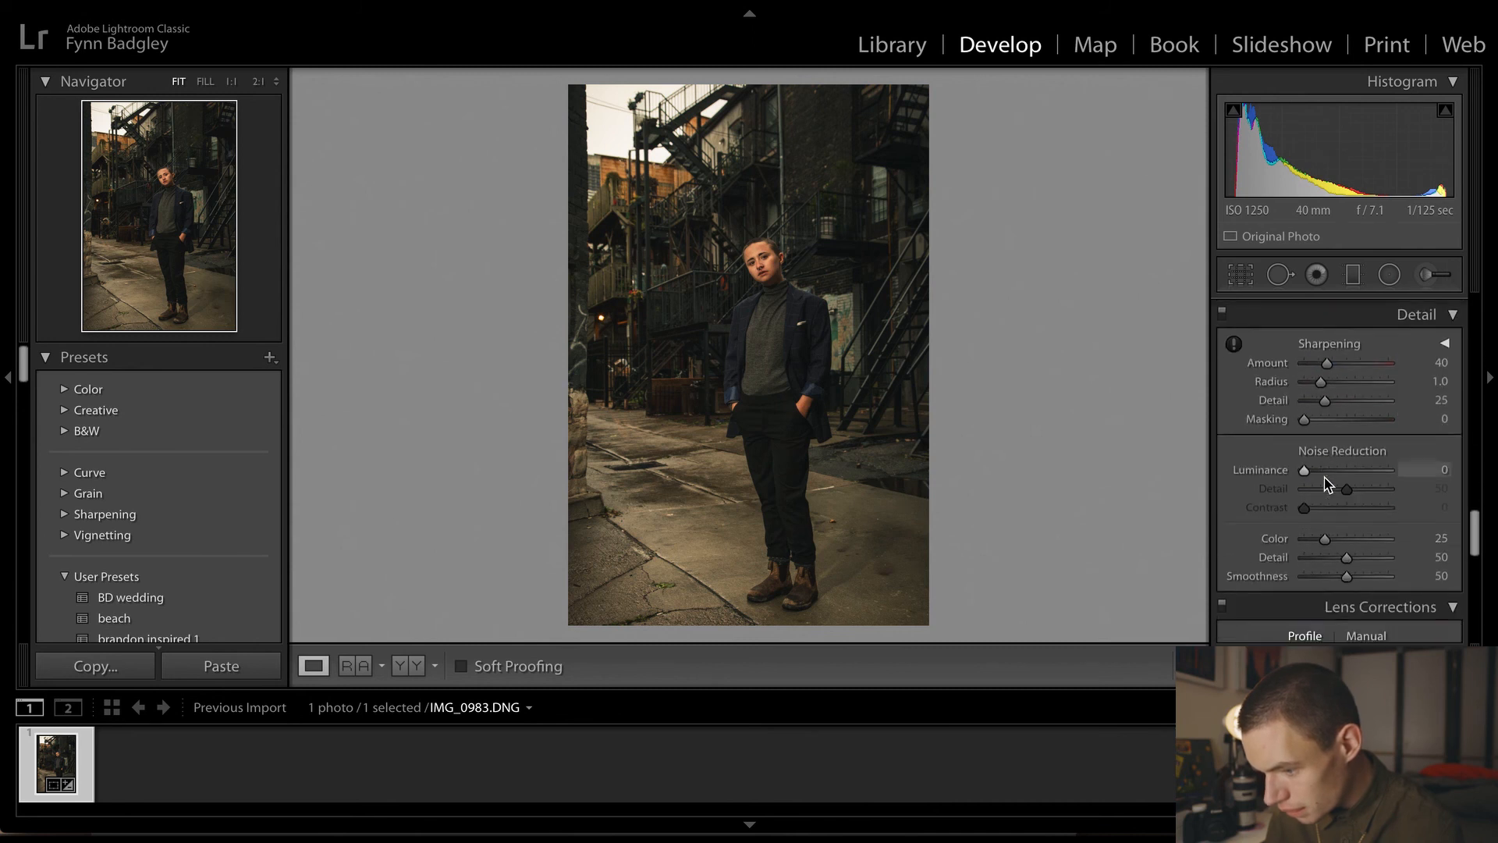
scroll(1324, 483, "down", 10)
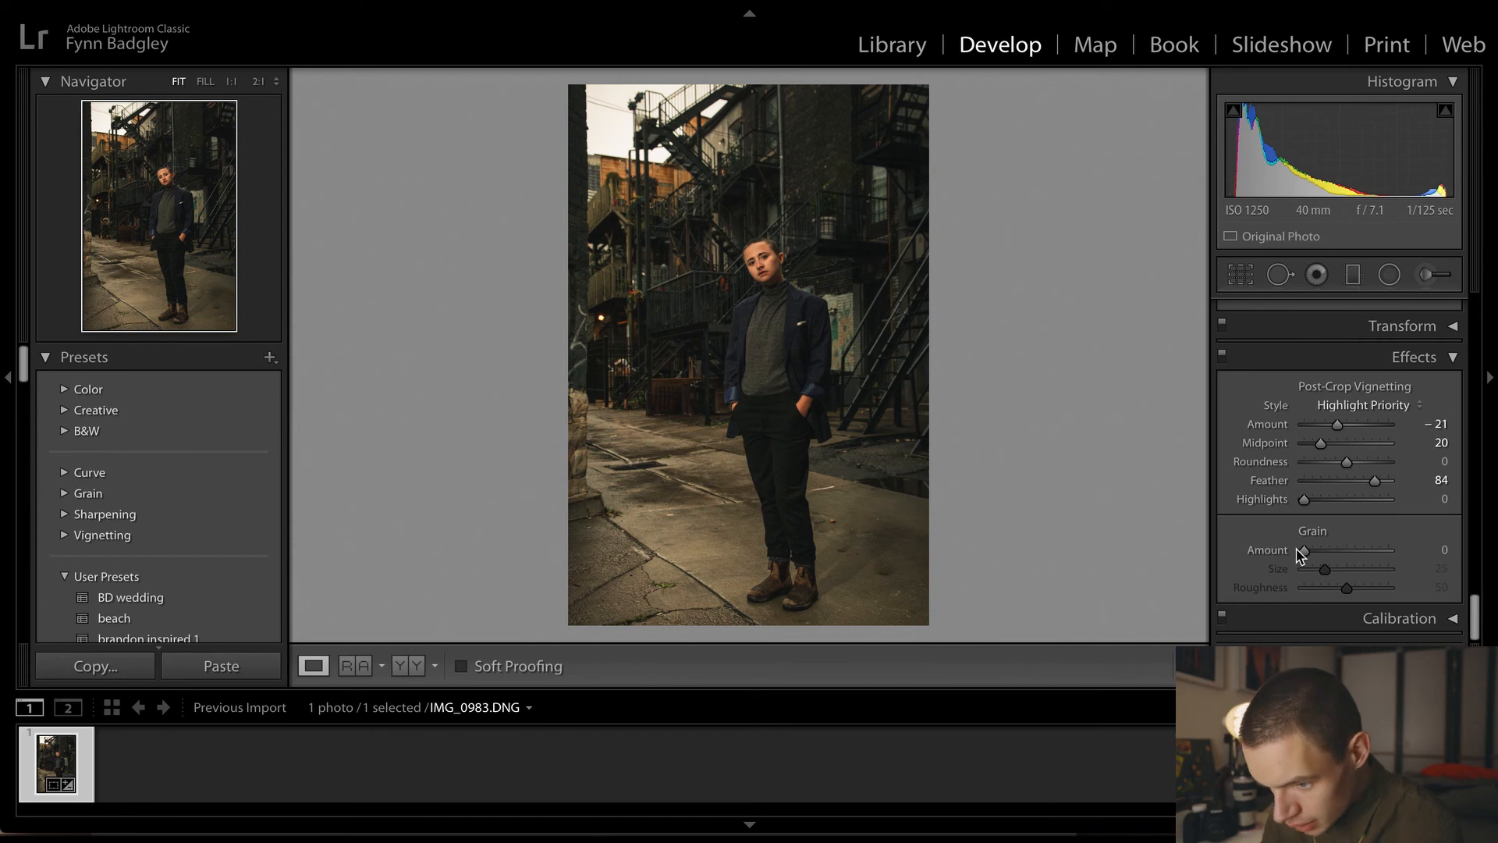
left_click(778, 276)
left_click_drag(1089, 307, 933, 465)
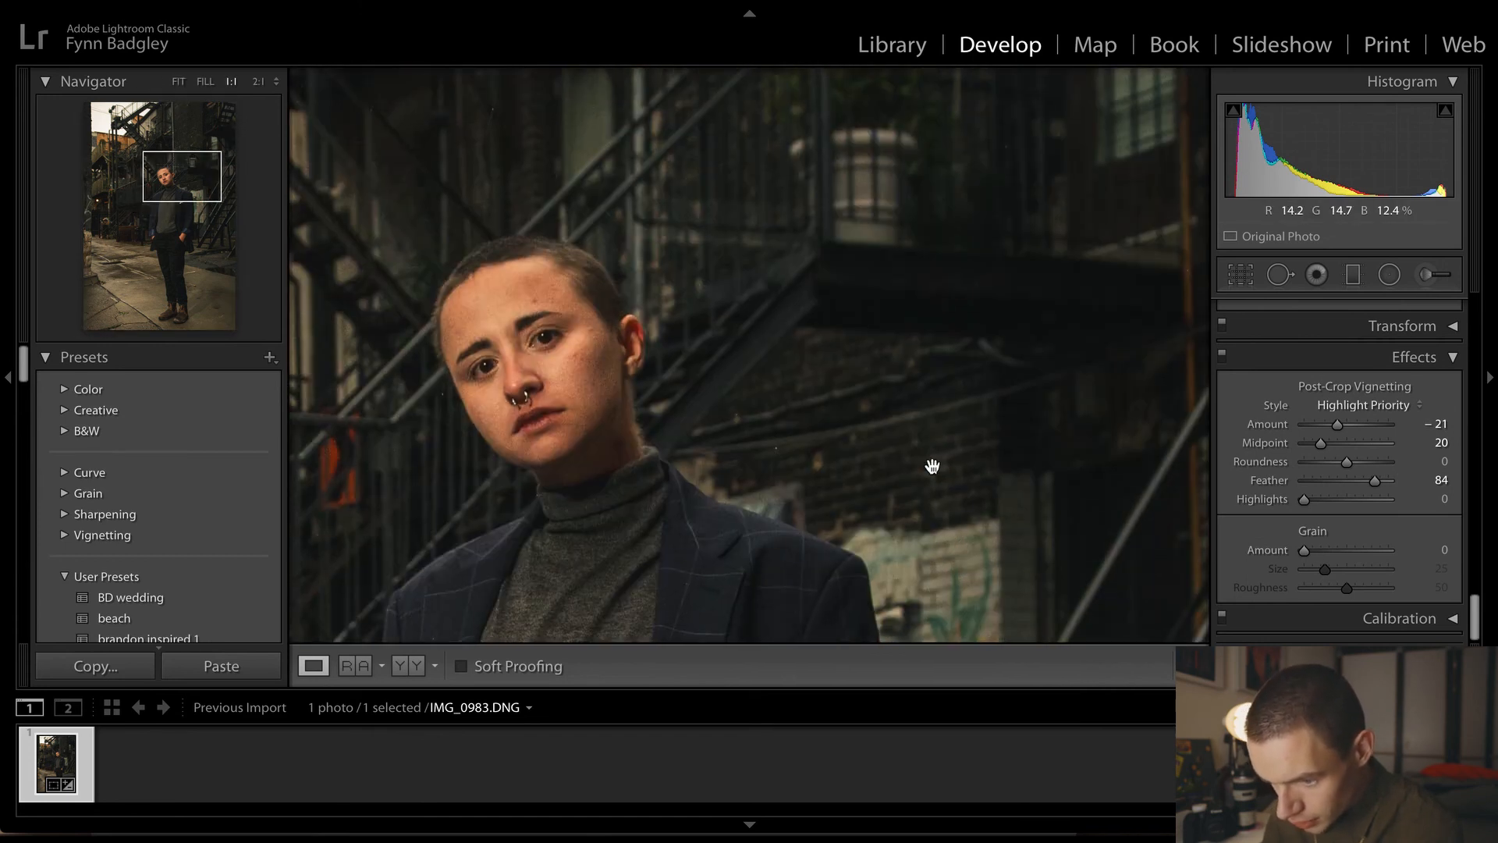
left_click(932, 466)
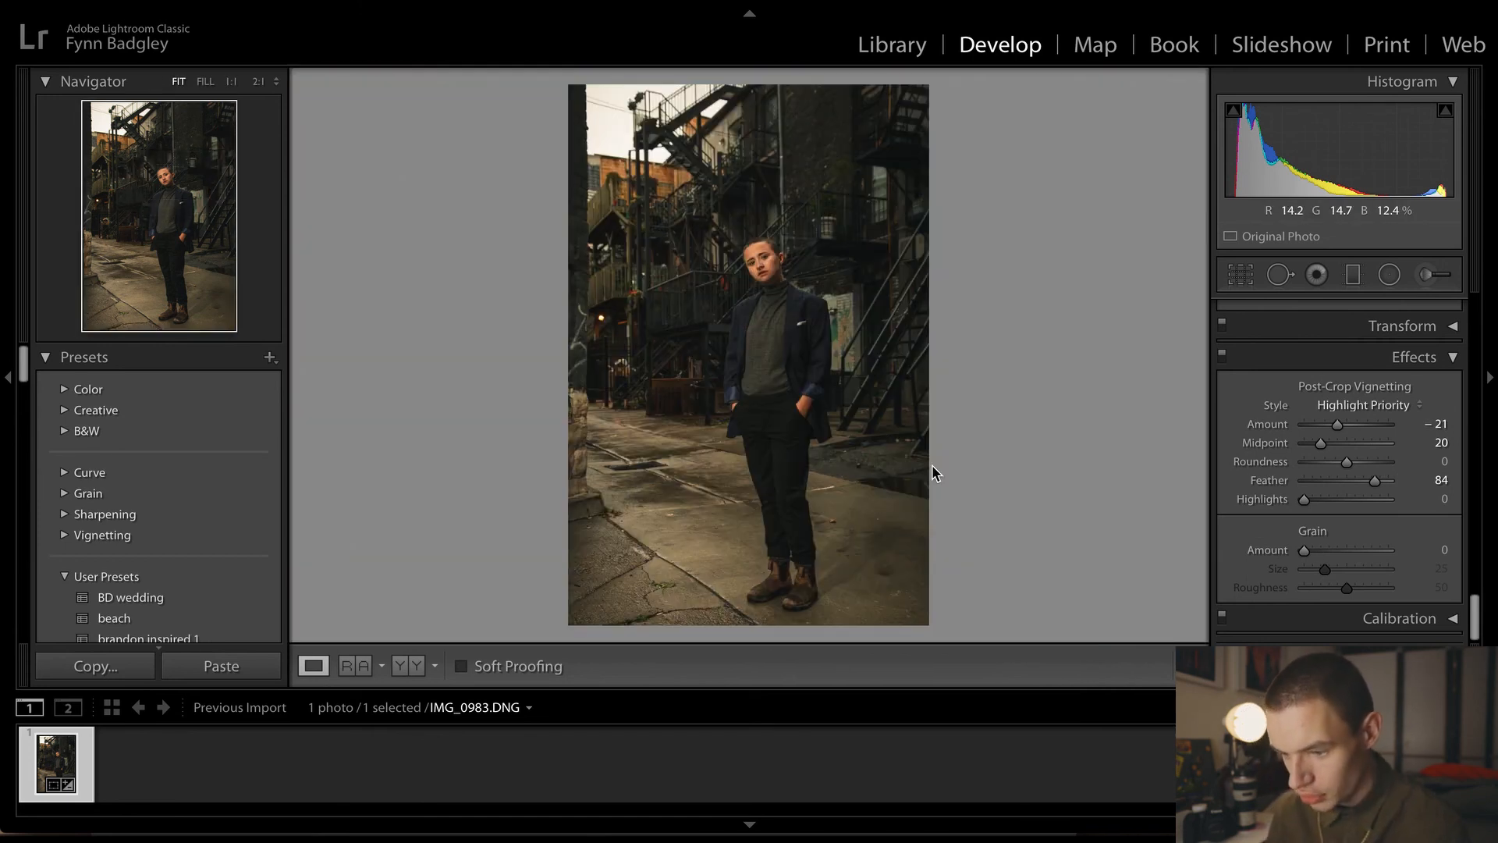
left_click_drag(1307, 551, 1318, 551)
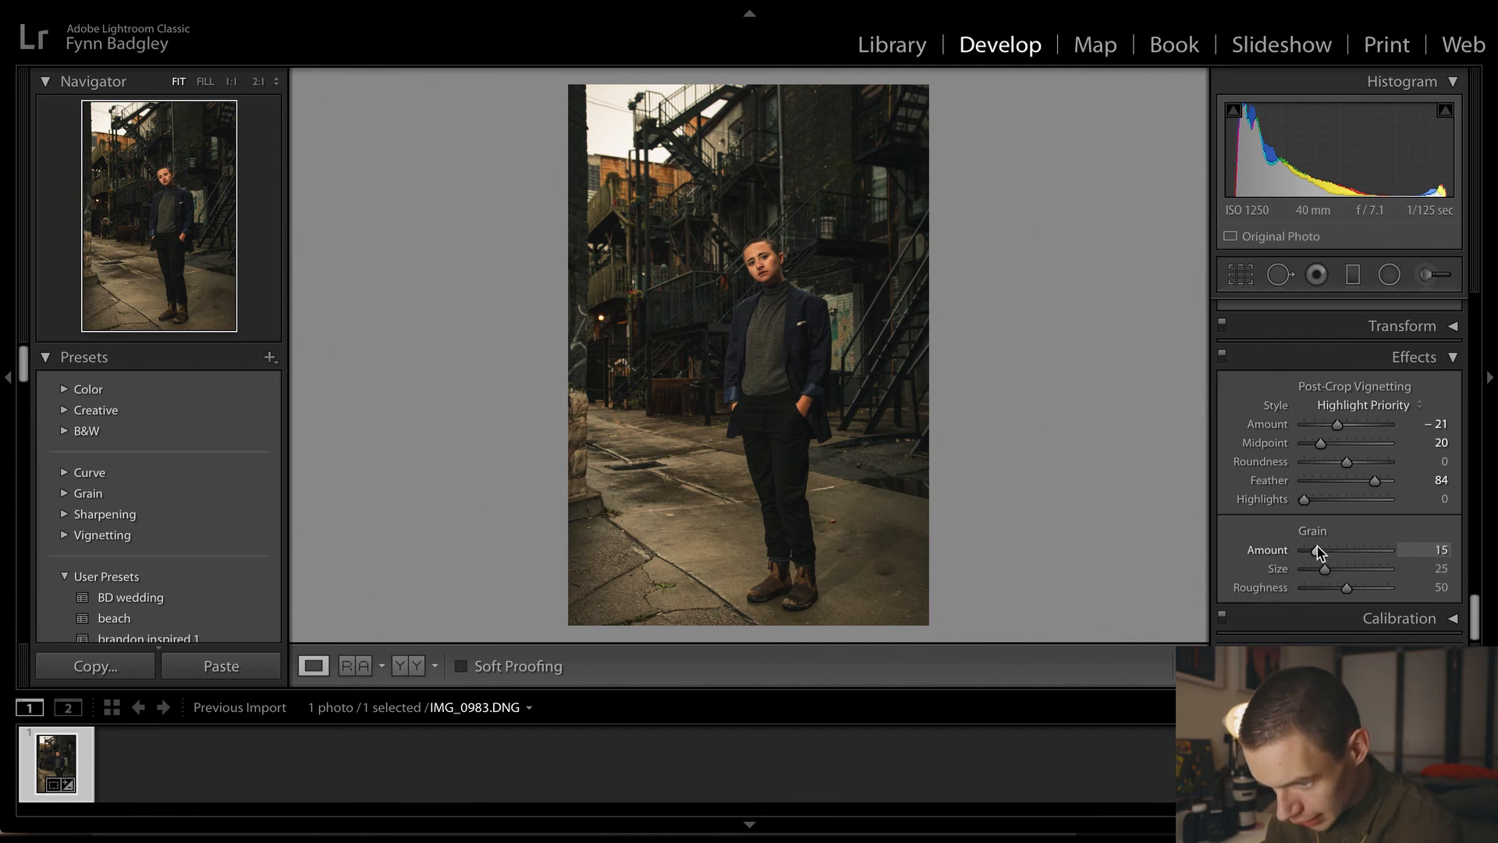
Inspect the grain on the subject's face up close and compare the photo with the effects off and on
left_click(766, 312)
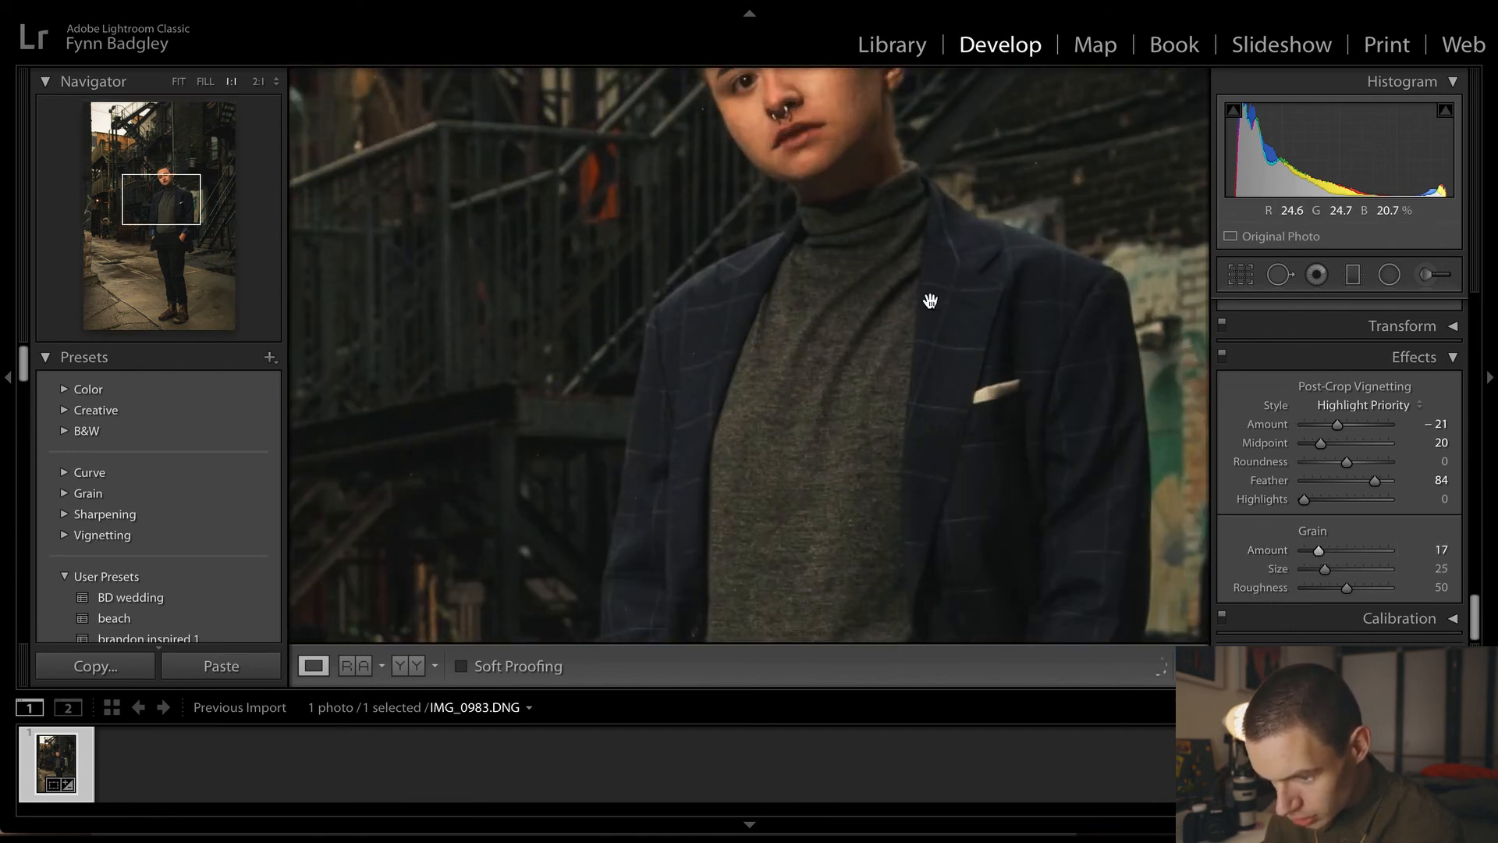
left_click_drag(955, 279, 916, 414)
left_click_drag(1019, 366, 939, 440)
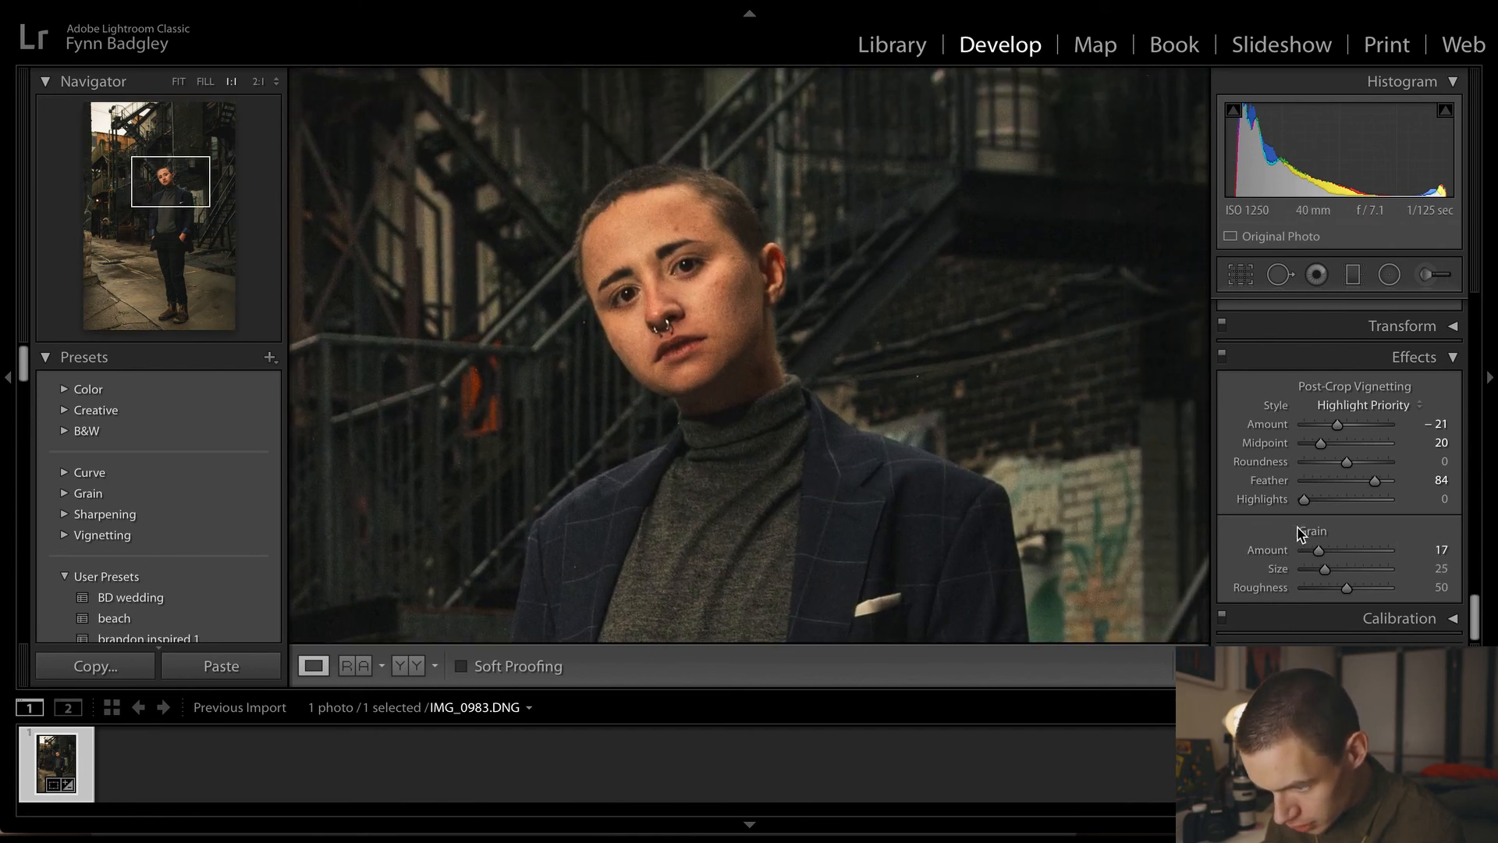
left_click(1222, 356)
left_click(1222, 355)
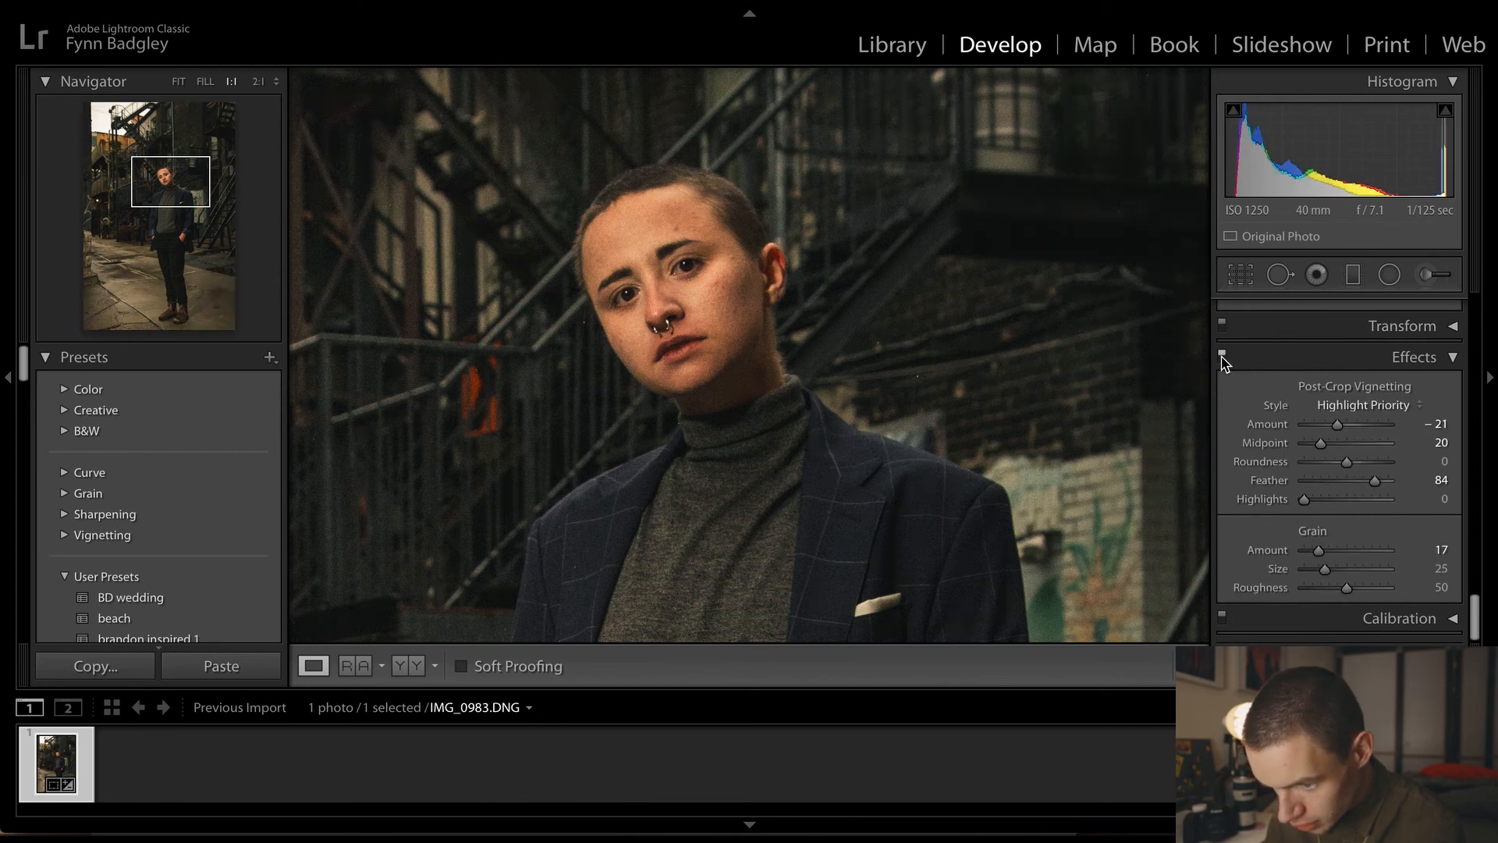
Compare the close-up of the subject with the vignette and grain turned off and on, and return to the full photo
left_click(1222, 355)
left_click(1222, 355)
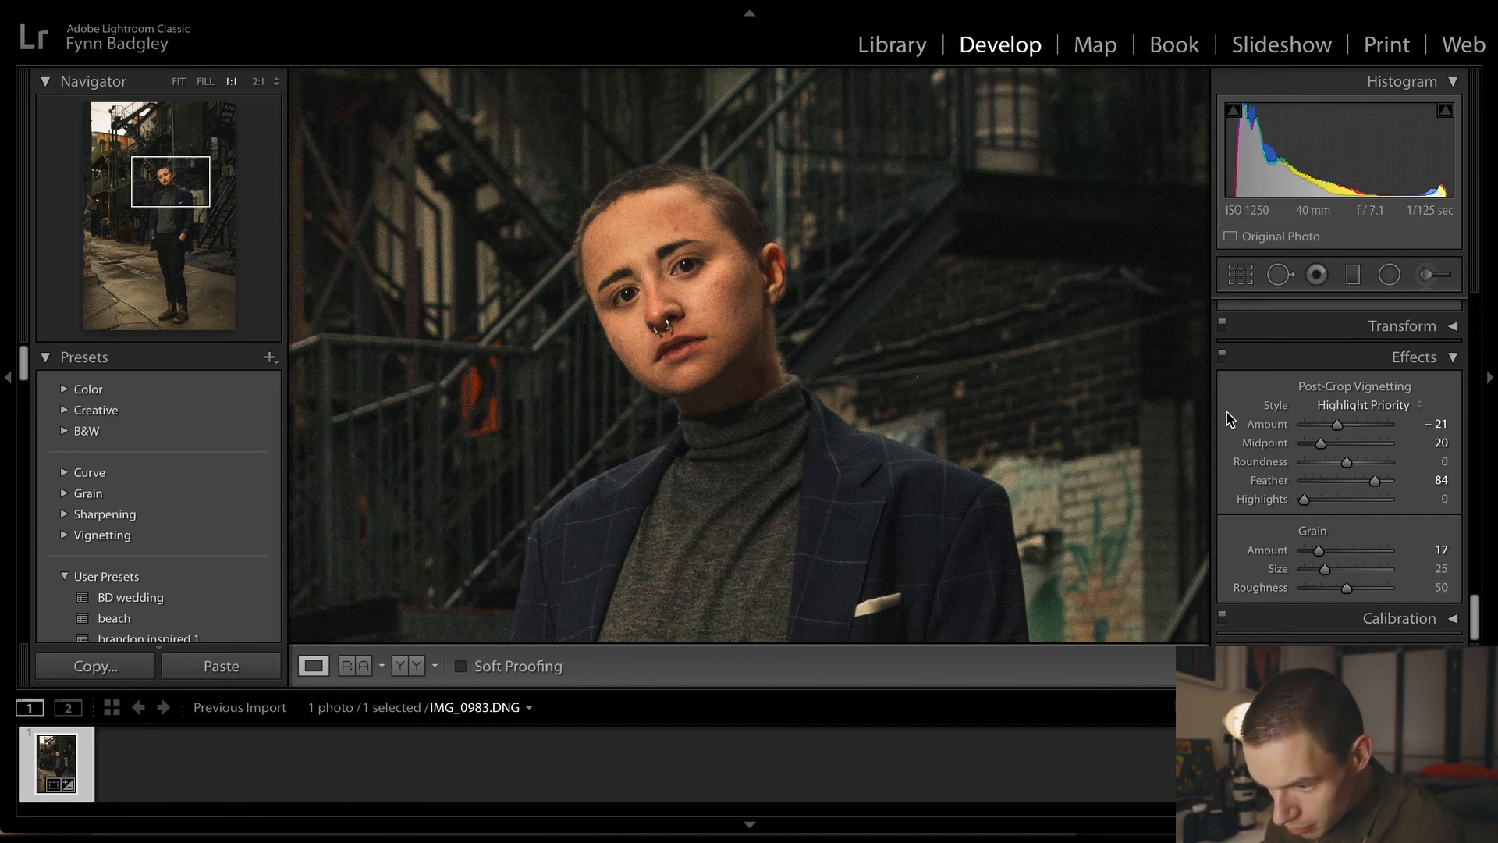
left_click(1222, 355)
left_click(1222, 355)
left_click(845, 271)
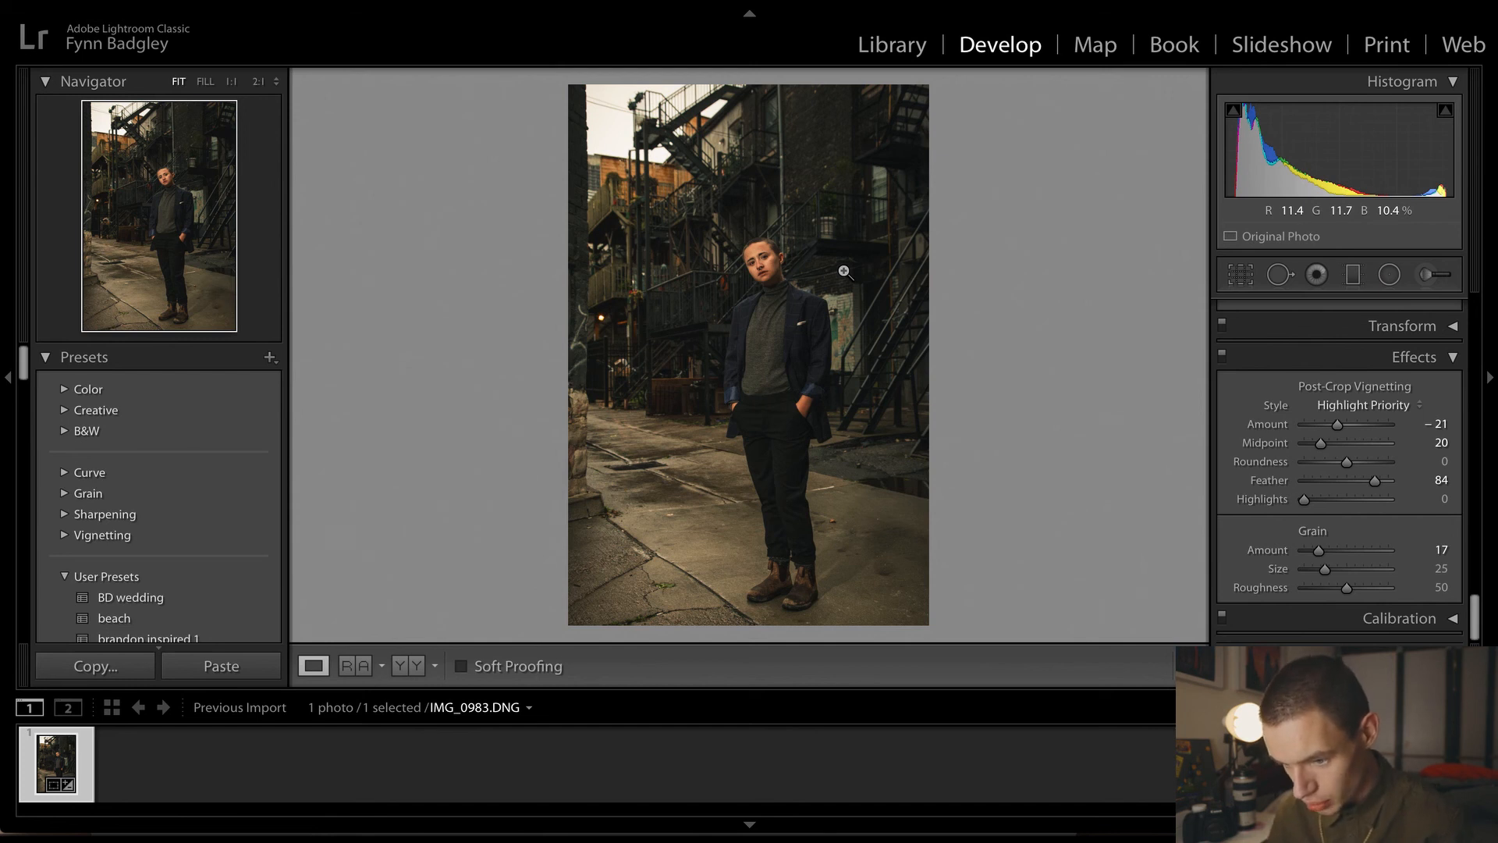
Examine the subject's face, jacket and legs up close, and review the whole photo alongside the basic tone settings
left_click(845, 270)
left_click_drag(765, 291, 781, 290)
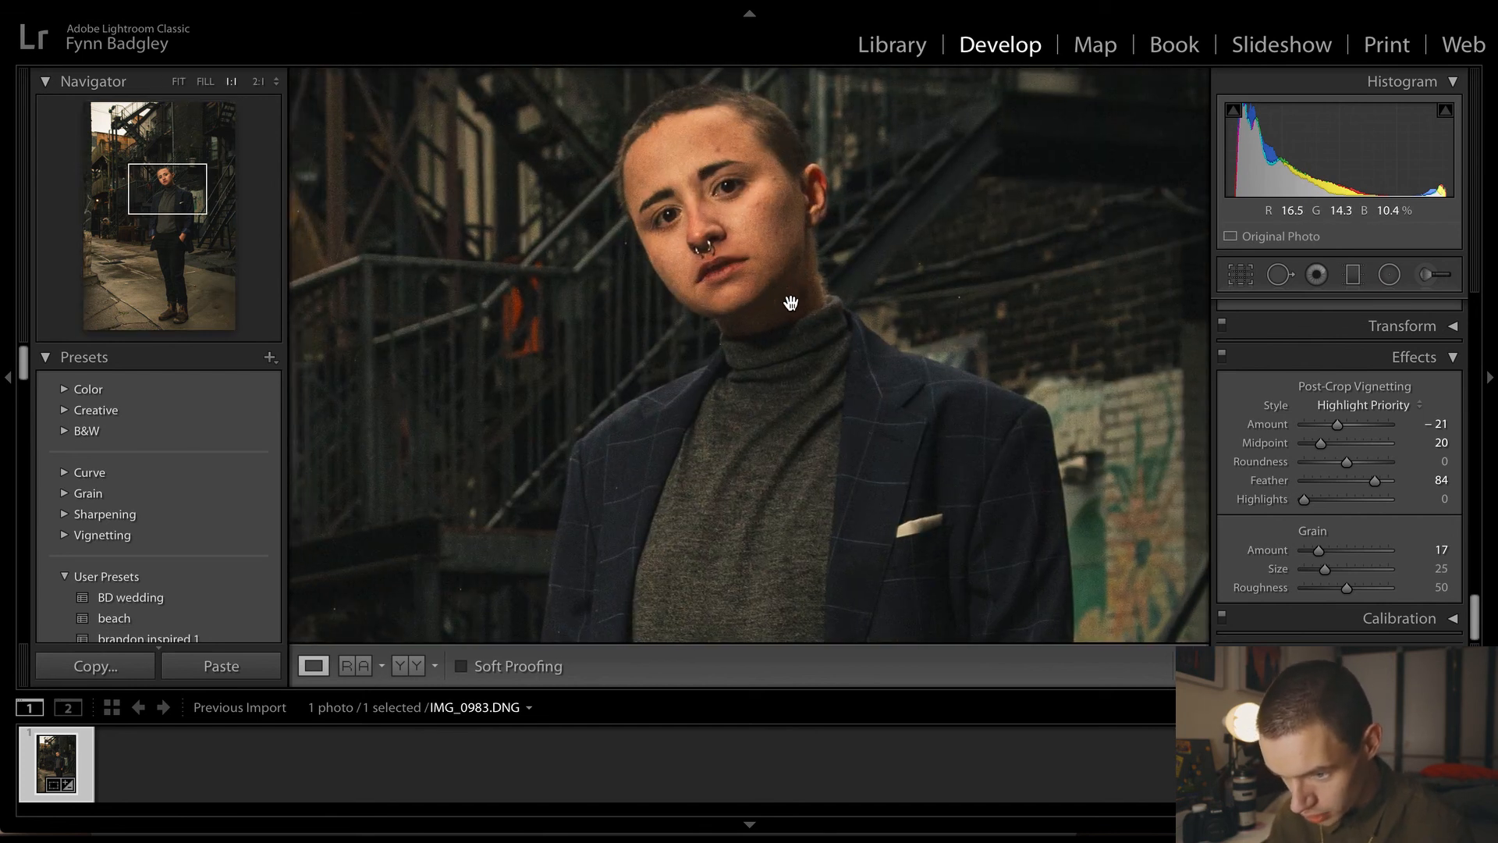
left_click(806, 320)
scroll(1397, 351, "up", 10)
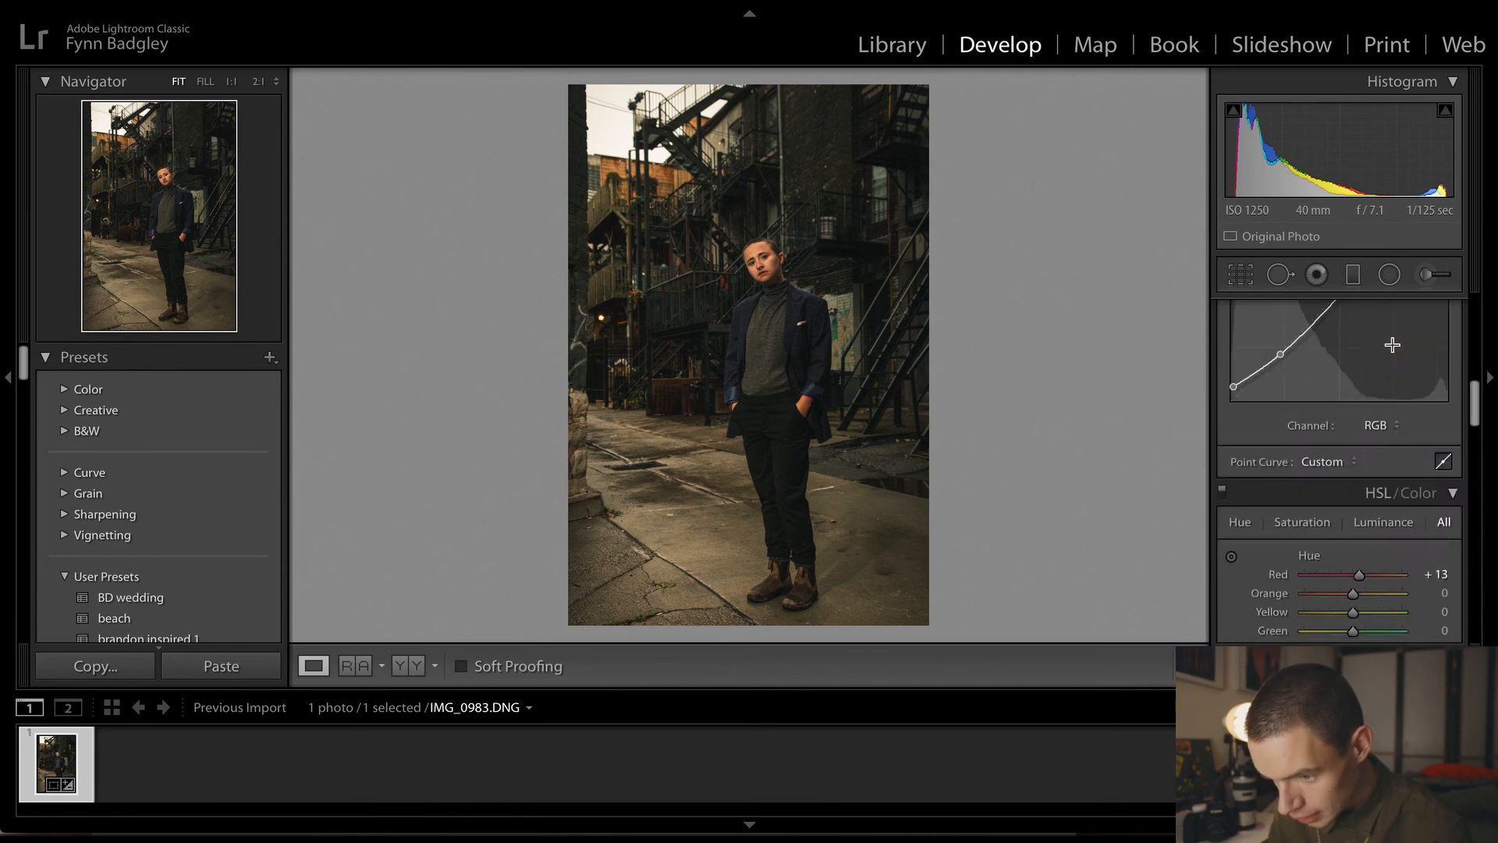
scroll(1397, 350, "up", 3)
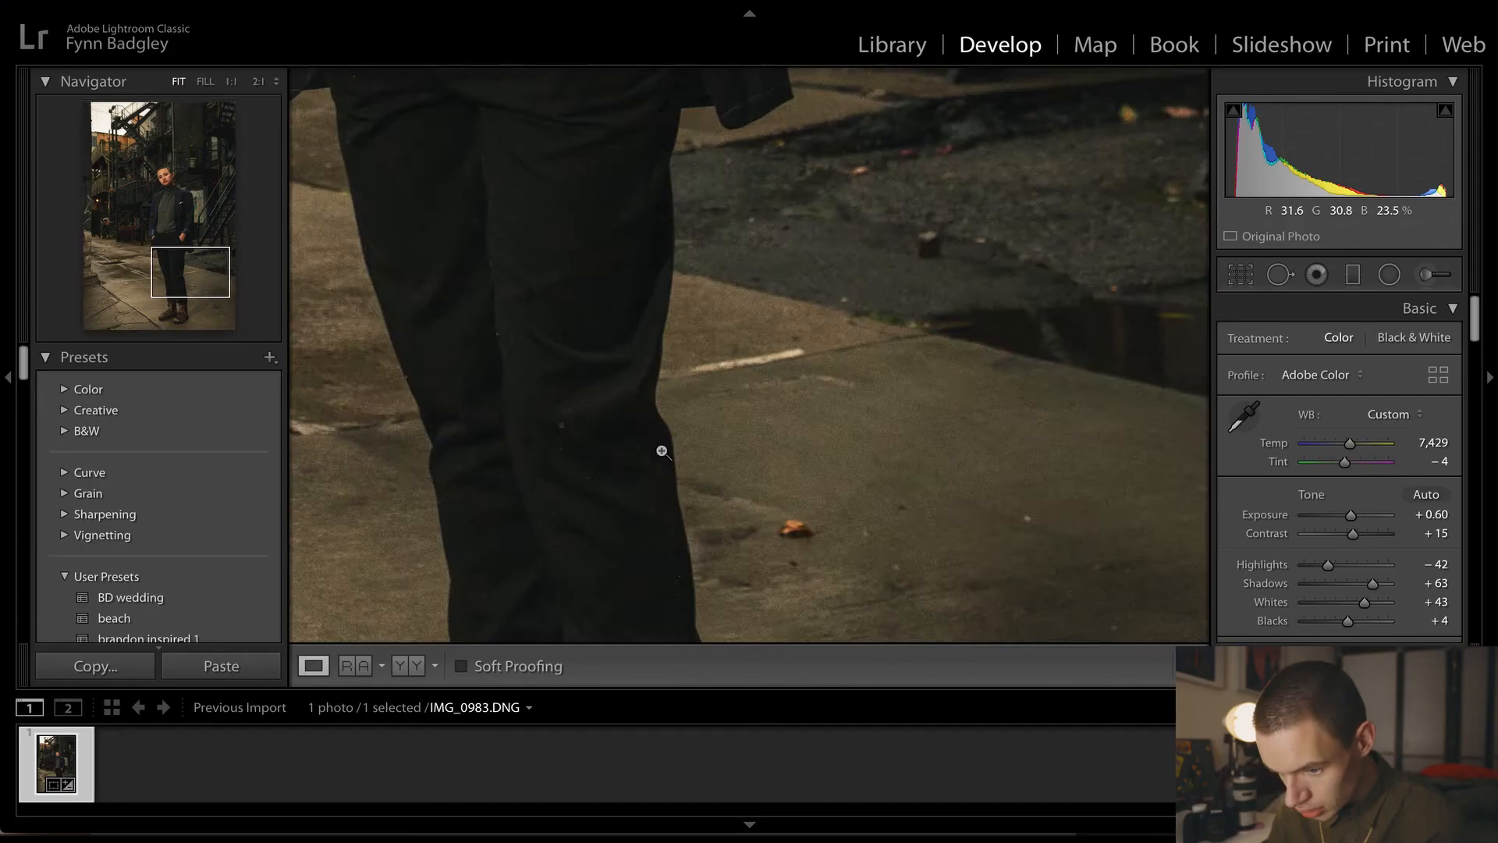
left_click(661, 451)
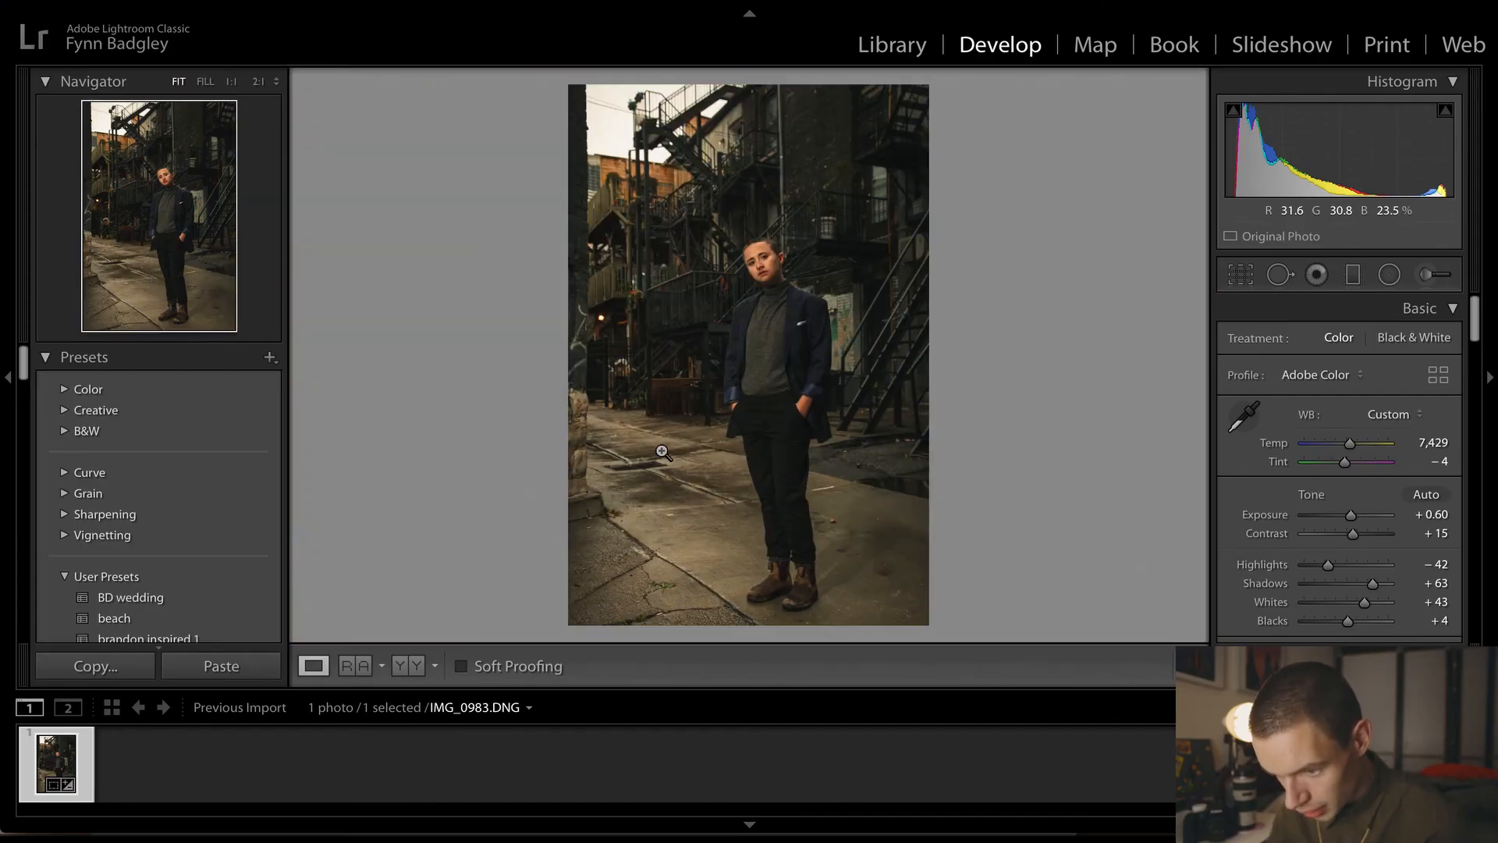